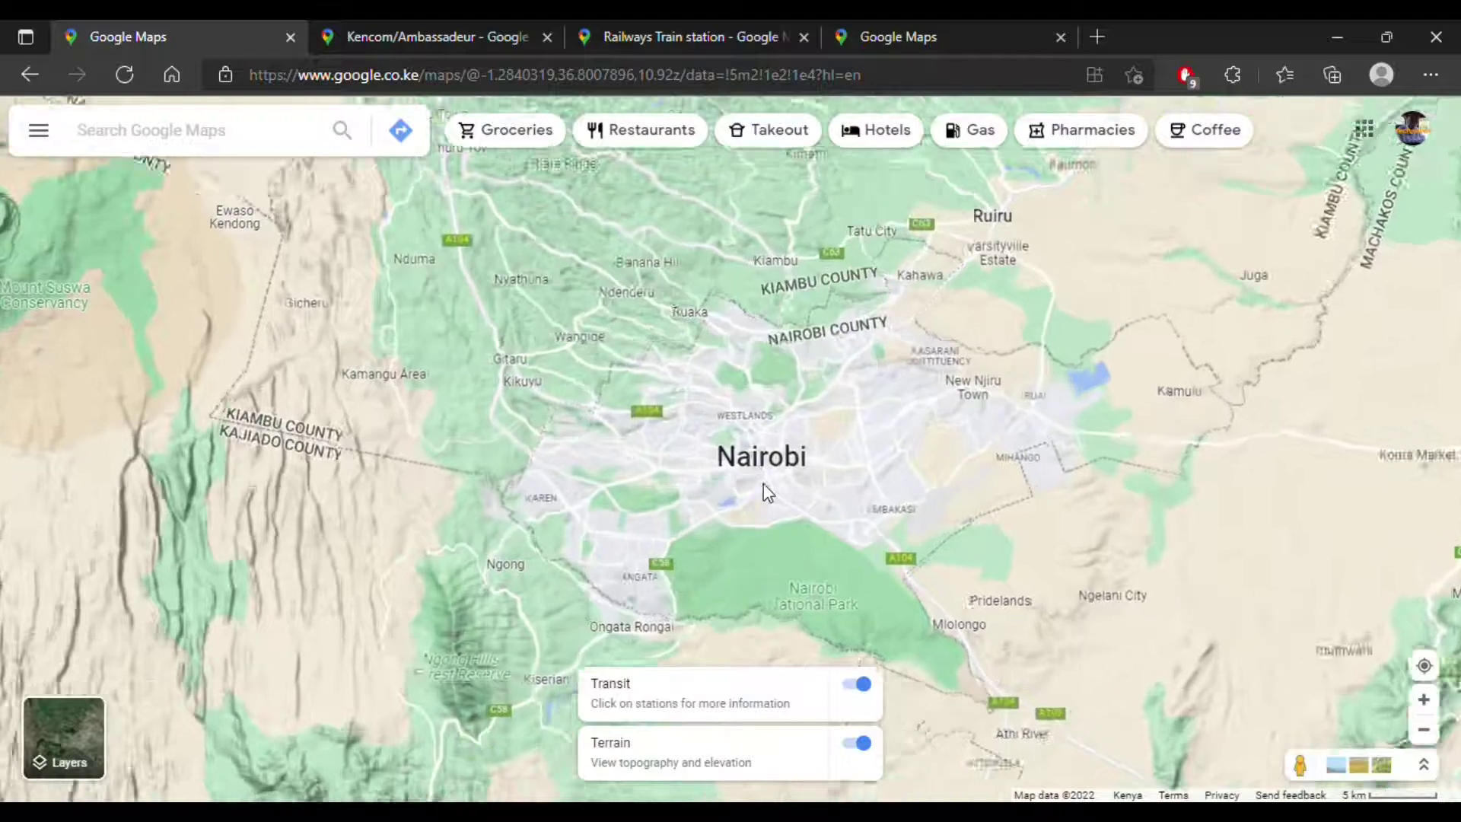
Zoom from the Nairobi overview to street level, then back out to Nyayo National Stadium
scroll(766, 490, "up", 10)
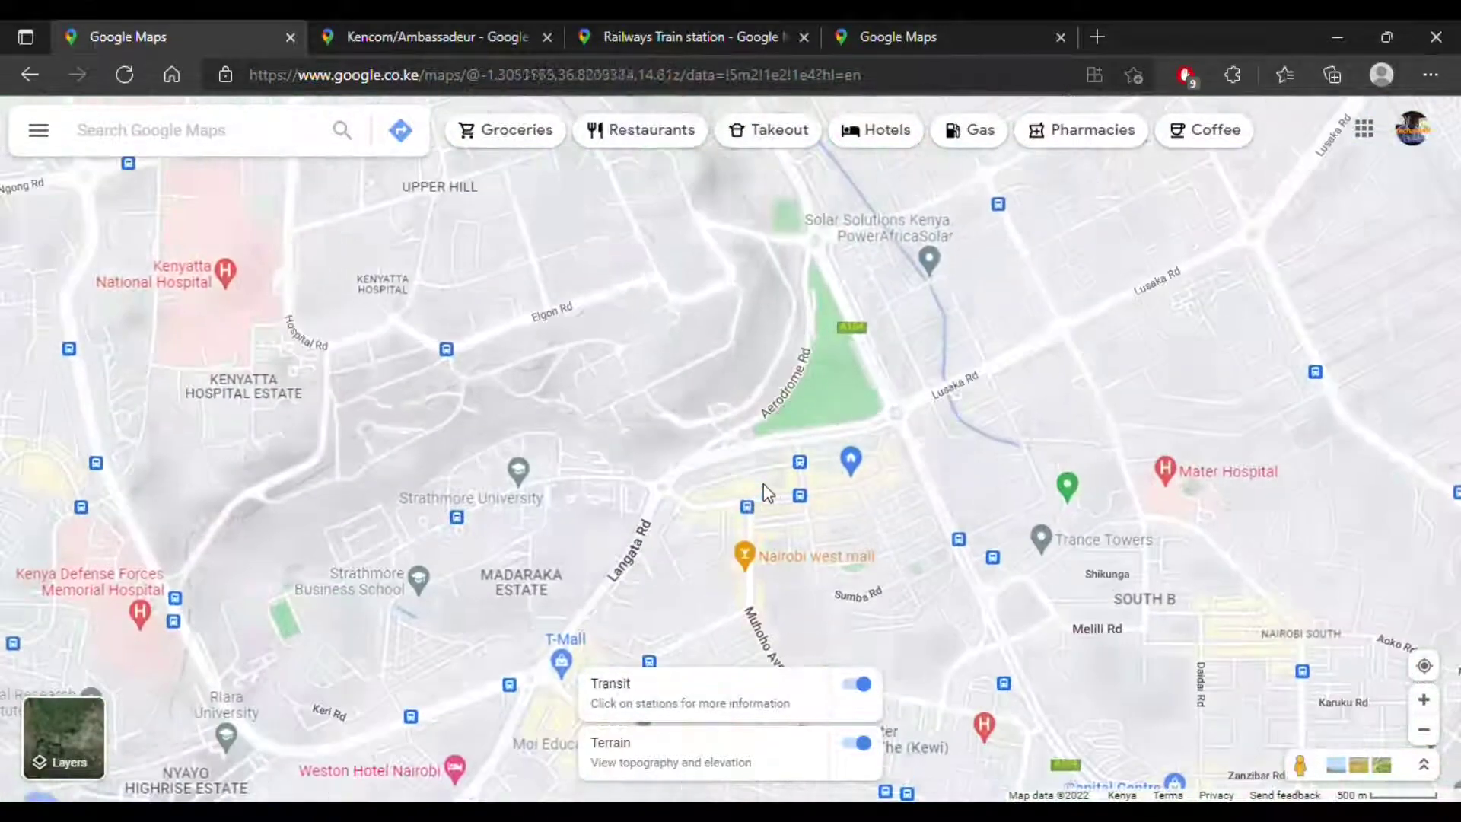
scroll(766, 491, "up", 5)
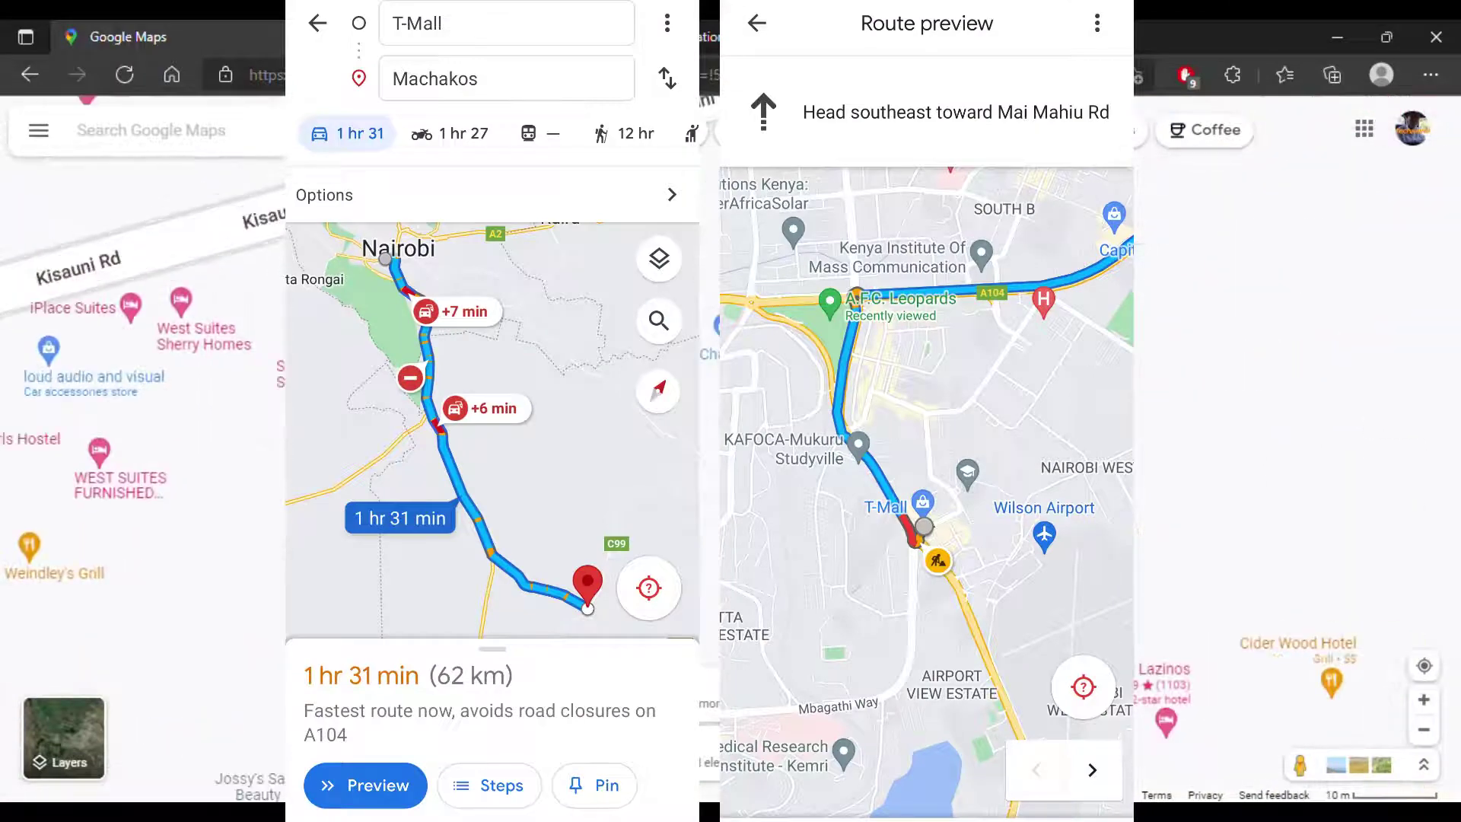
scroll(765, 493, "up", 3)
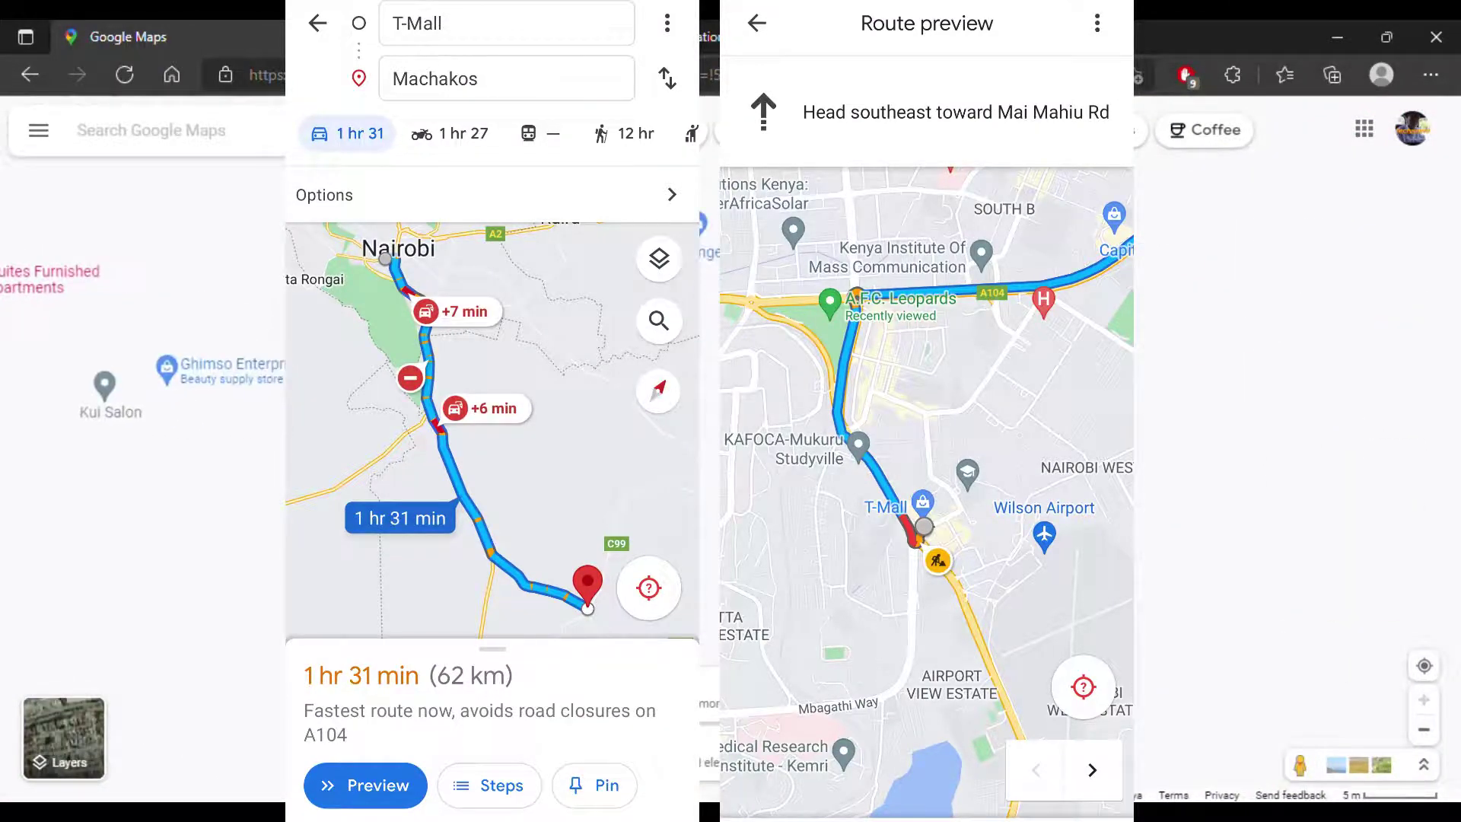
scroll(766, 494, "down", 5)
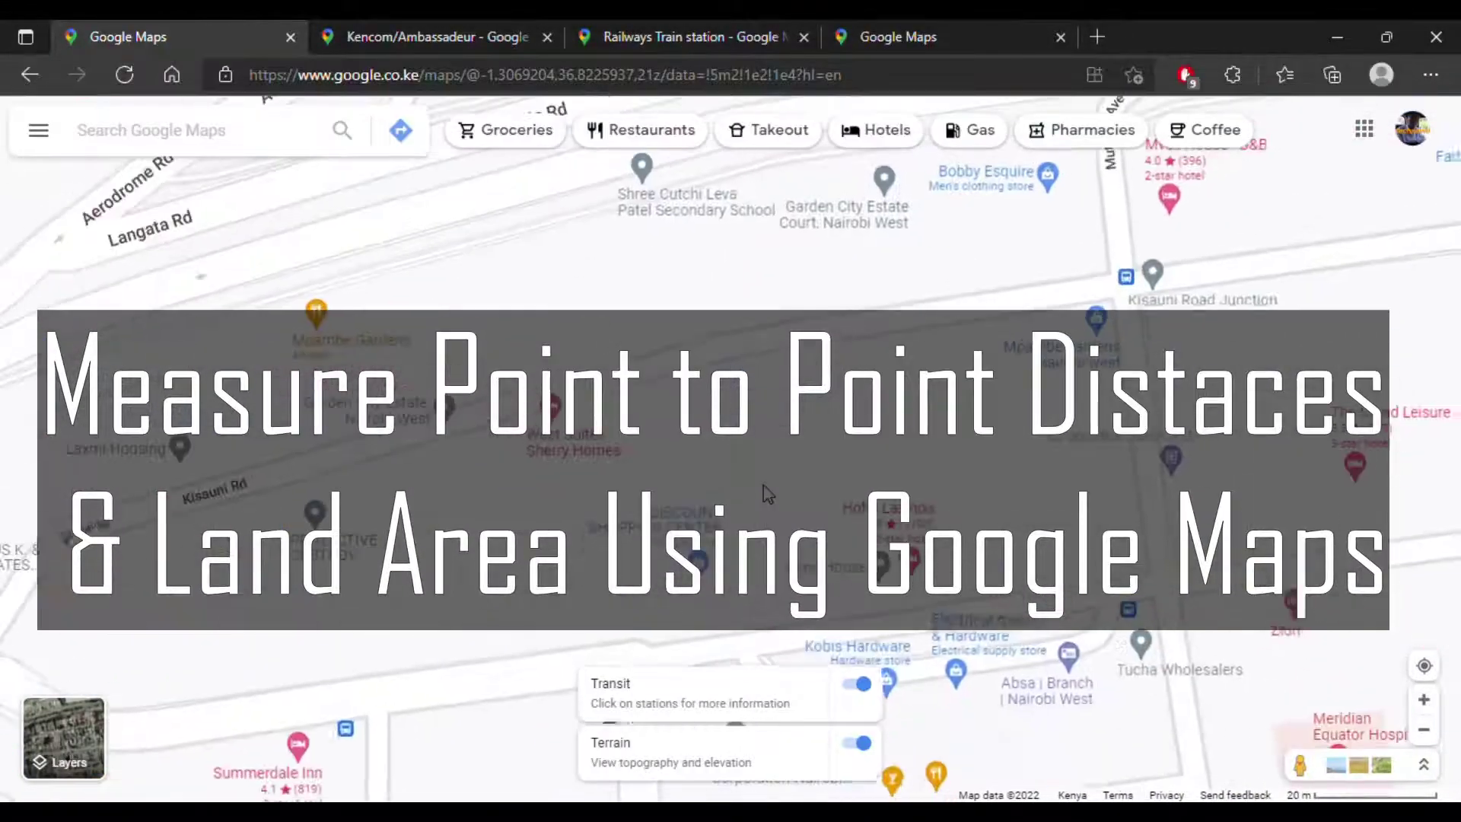
scroll(767, 494, "down", 4)
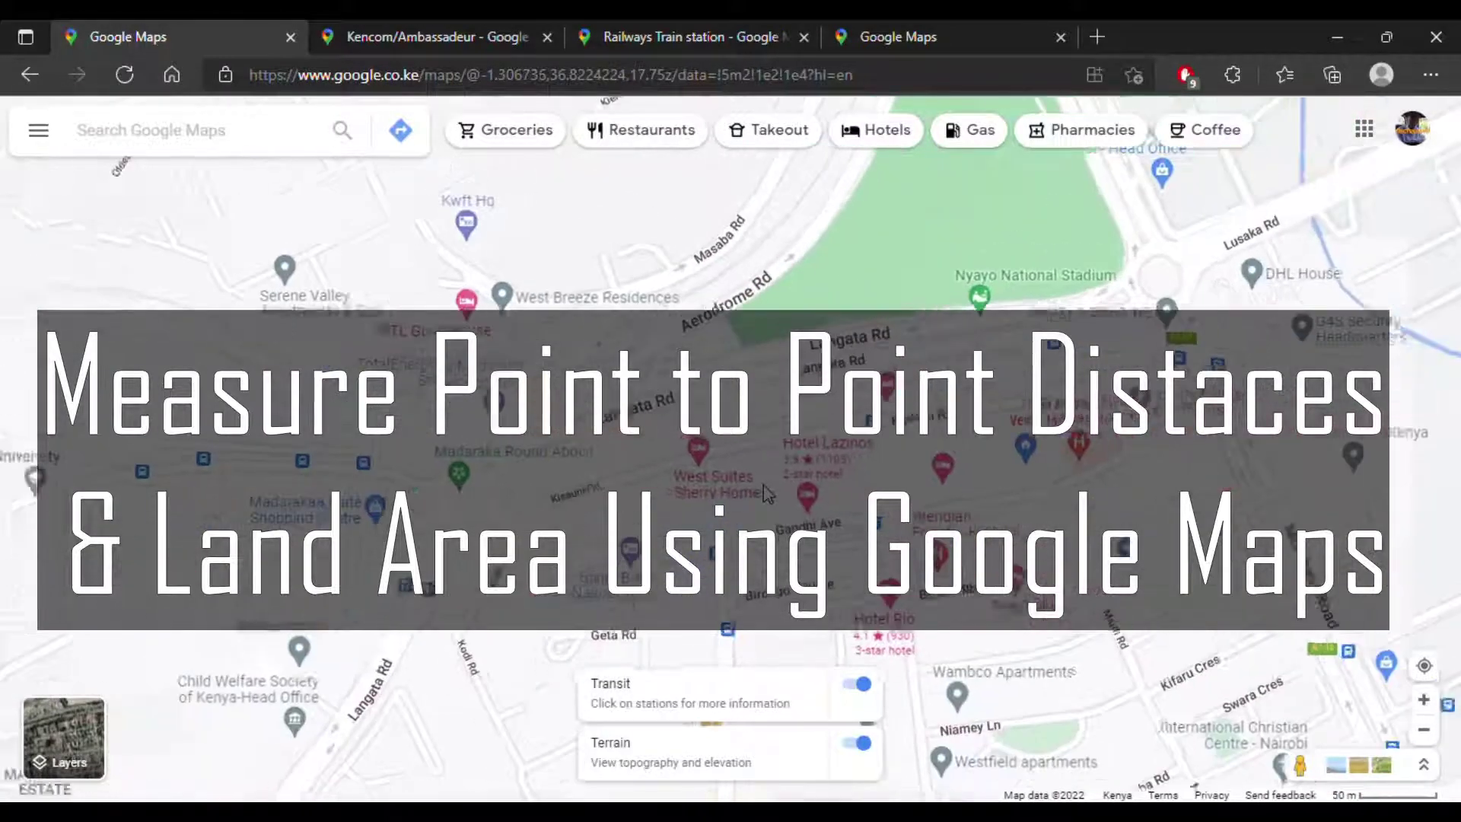
scroll(765, 493, "down", 2)
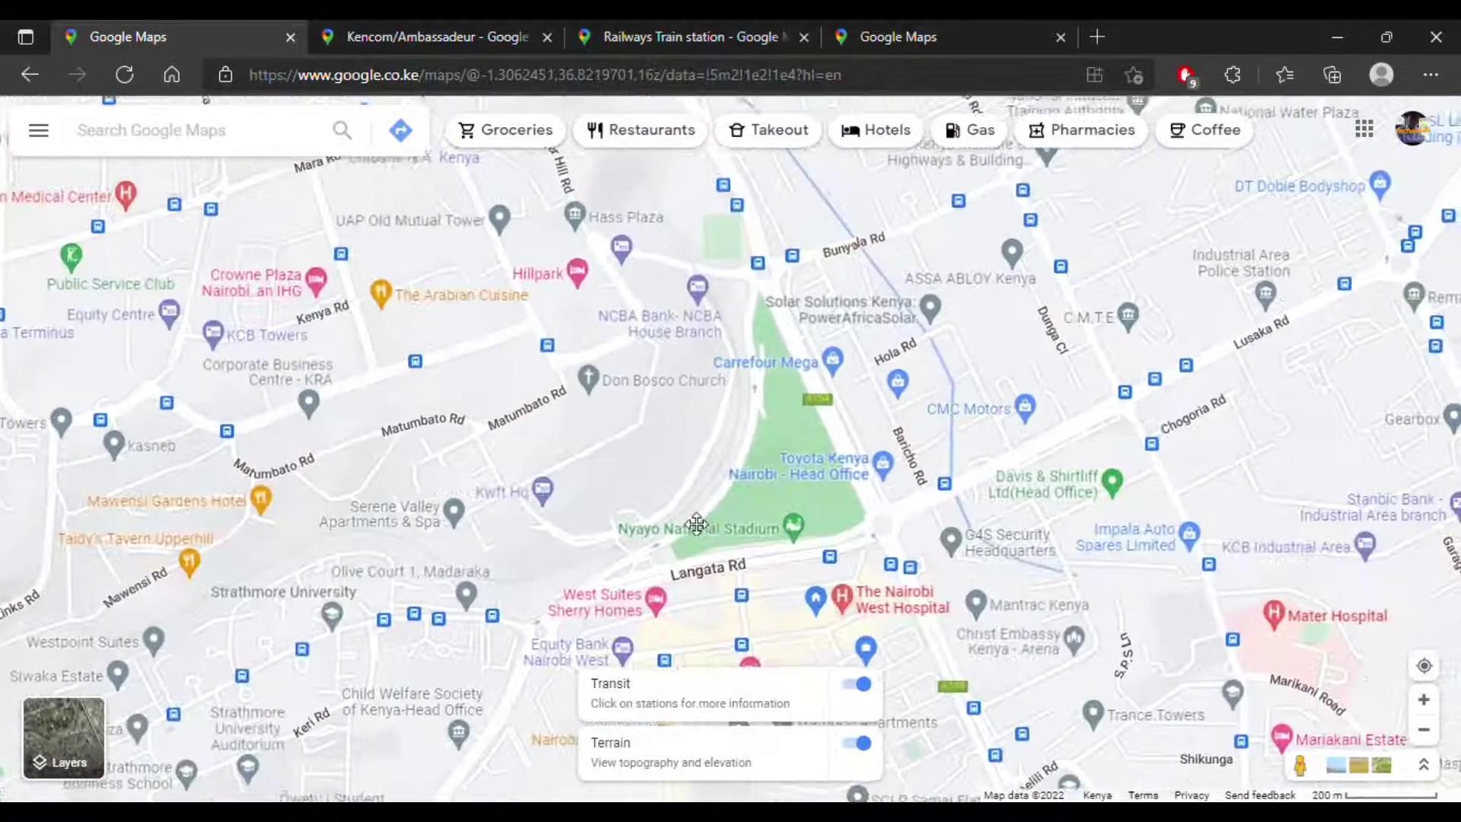
Browse the Railways Train station and Kencom/Ambassadeur photos, then return to the map near the station
left_click(676, 31)
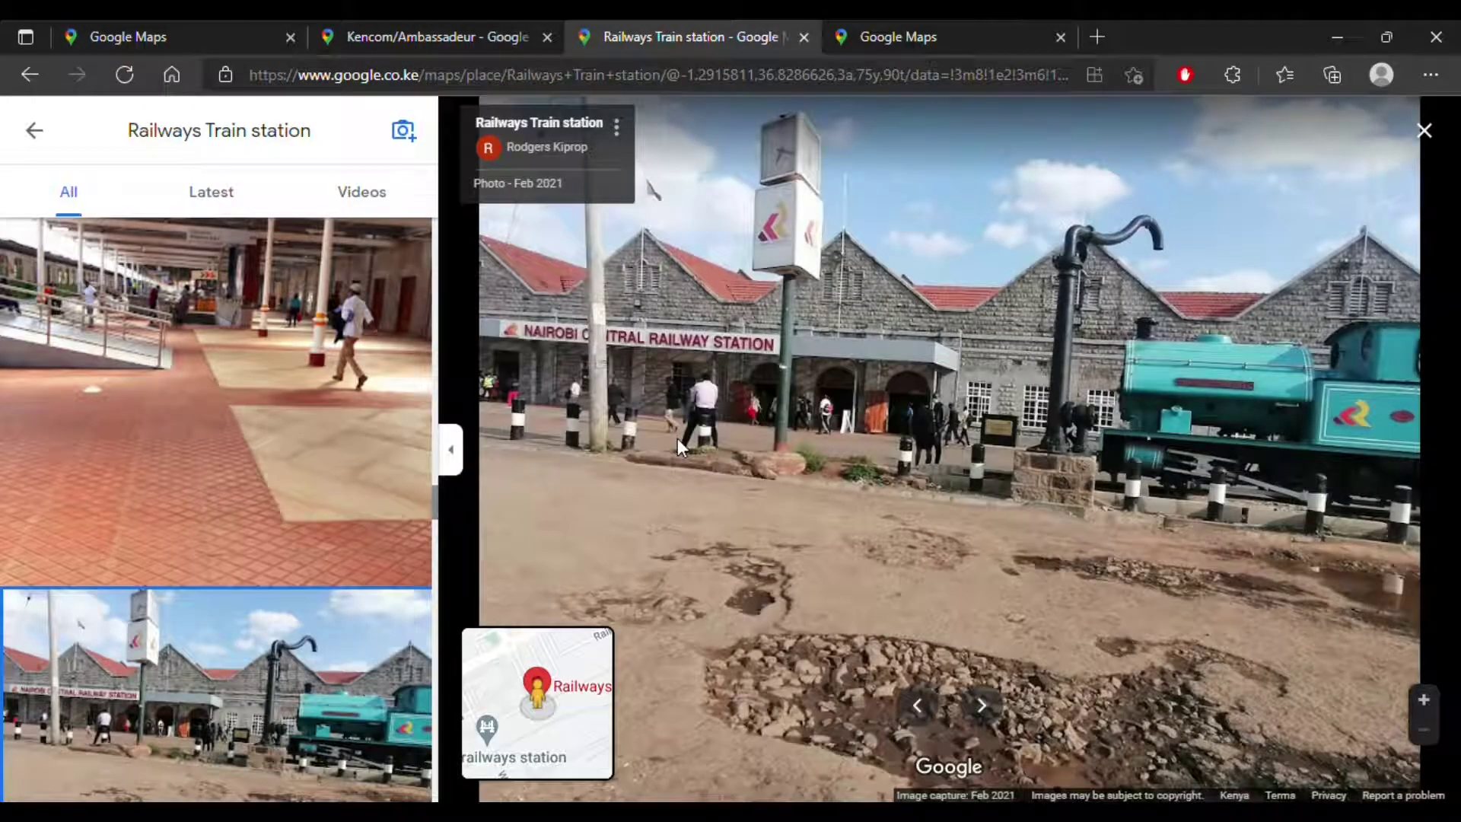
left_click(405, 38)
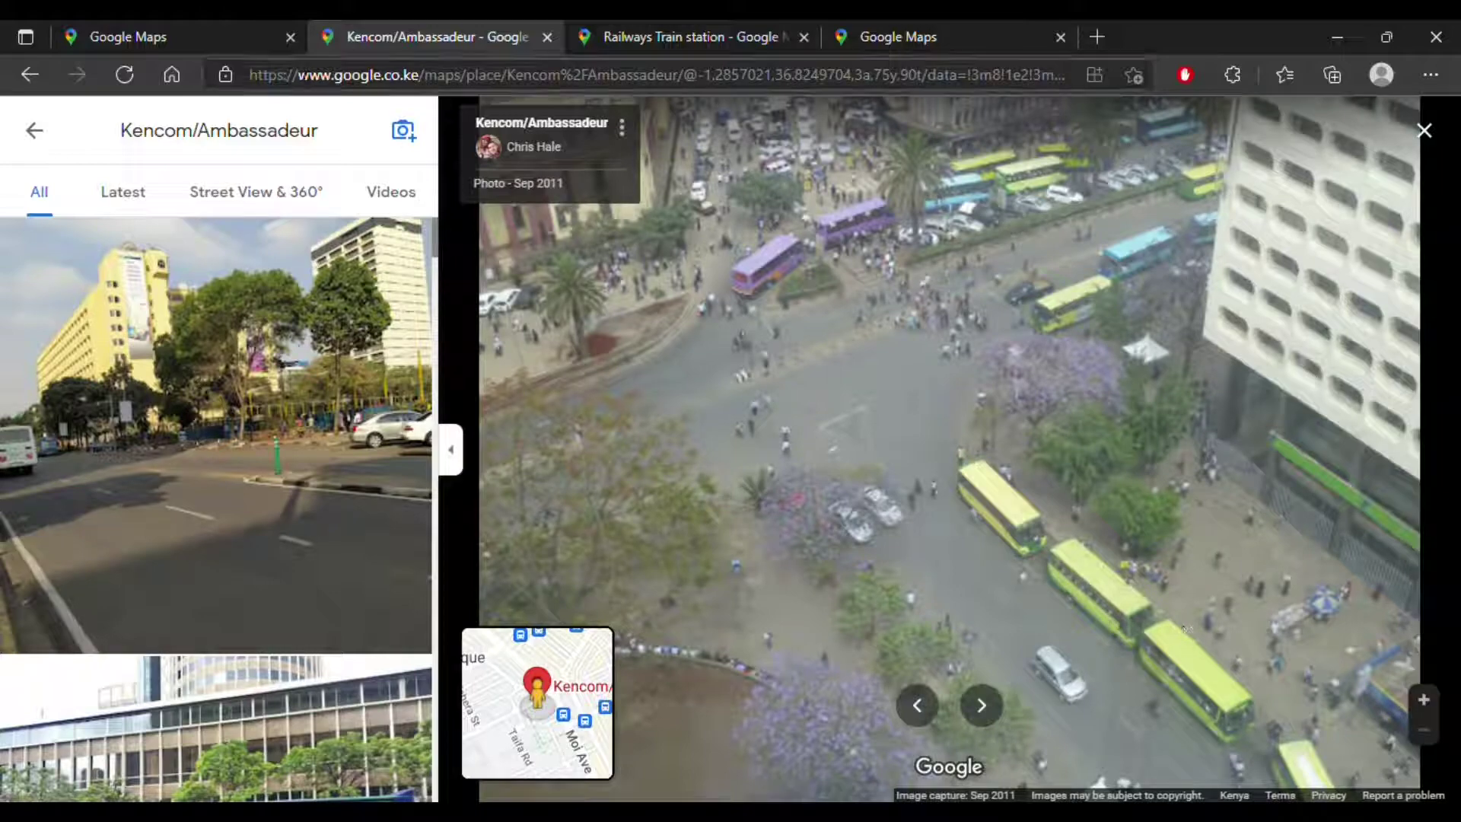
left_click(198, 34)
scroll(996, 407, "up", 5)
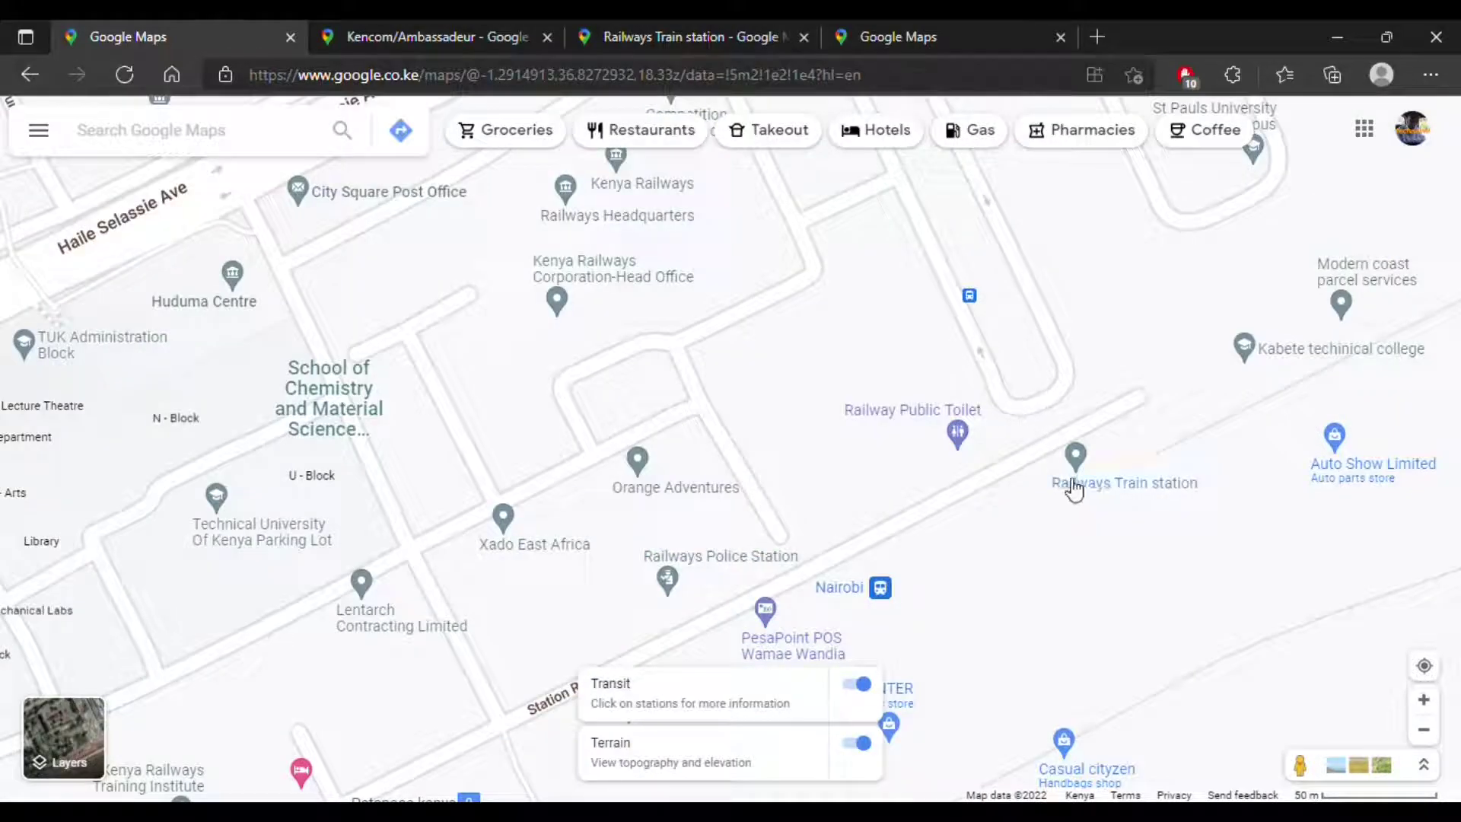
left_click(726, 42)
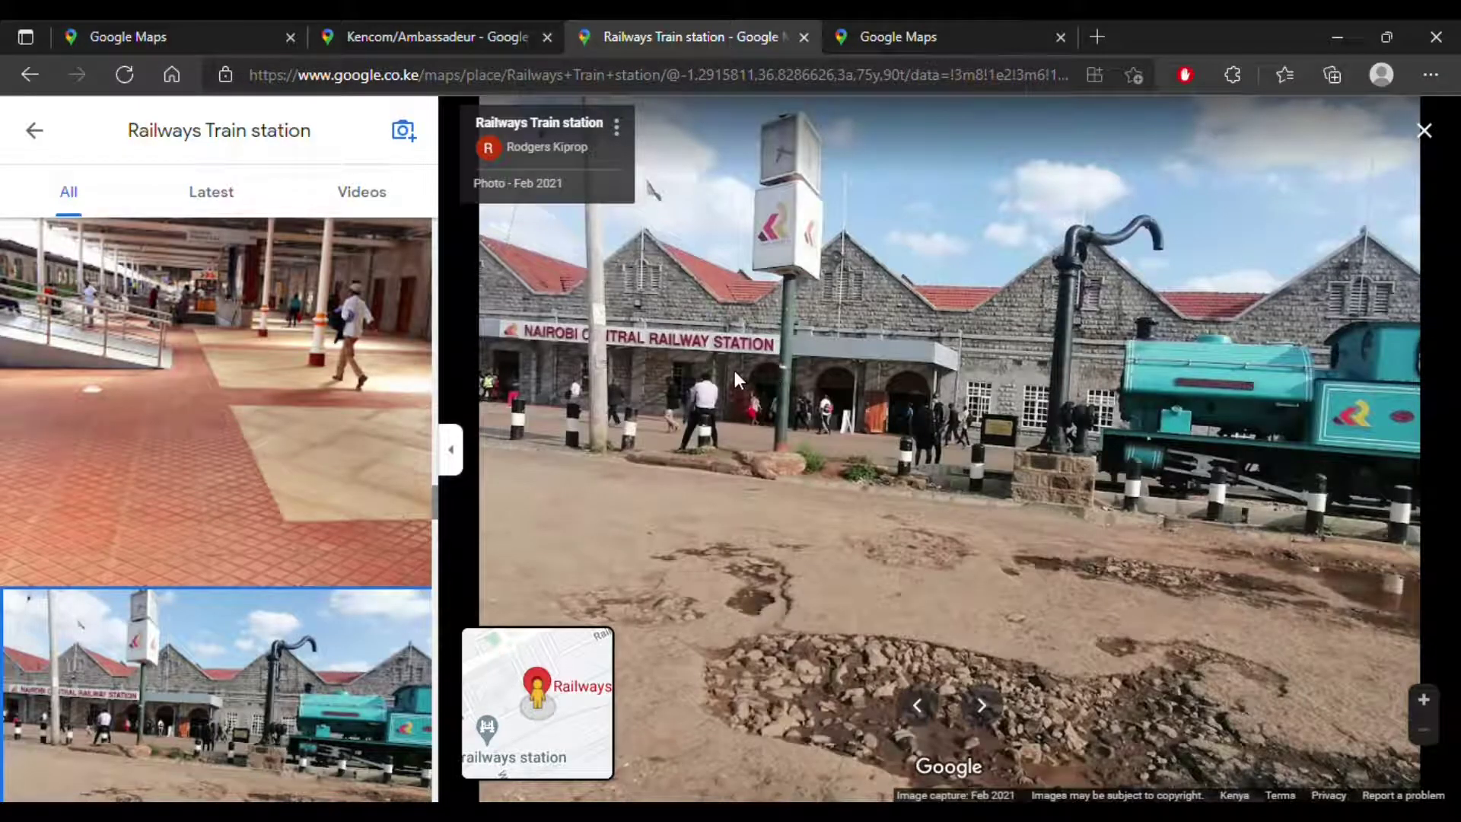
left_click(465, 36)
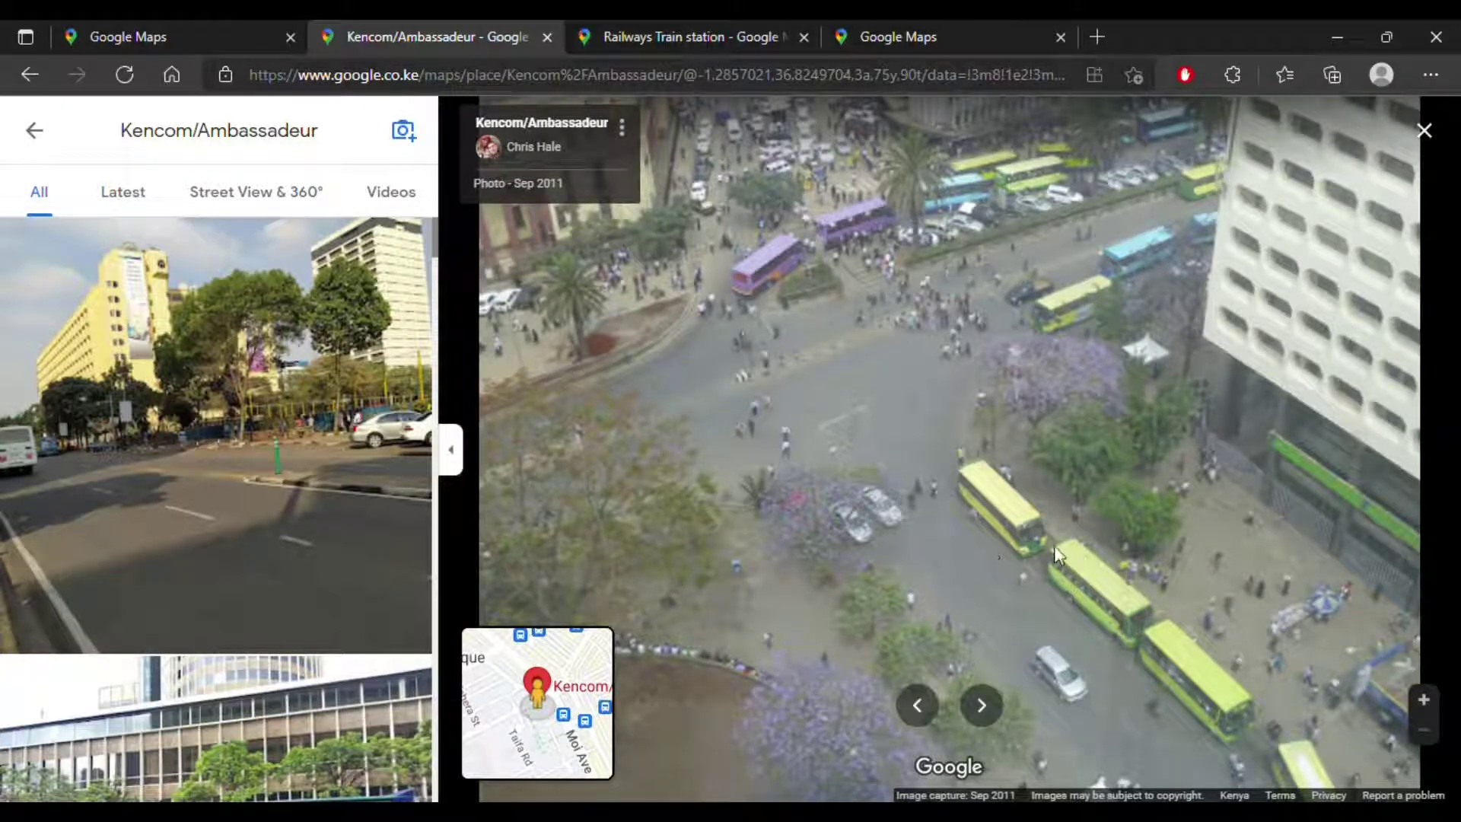
left_click(699, 34)
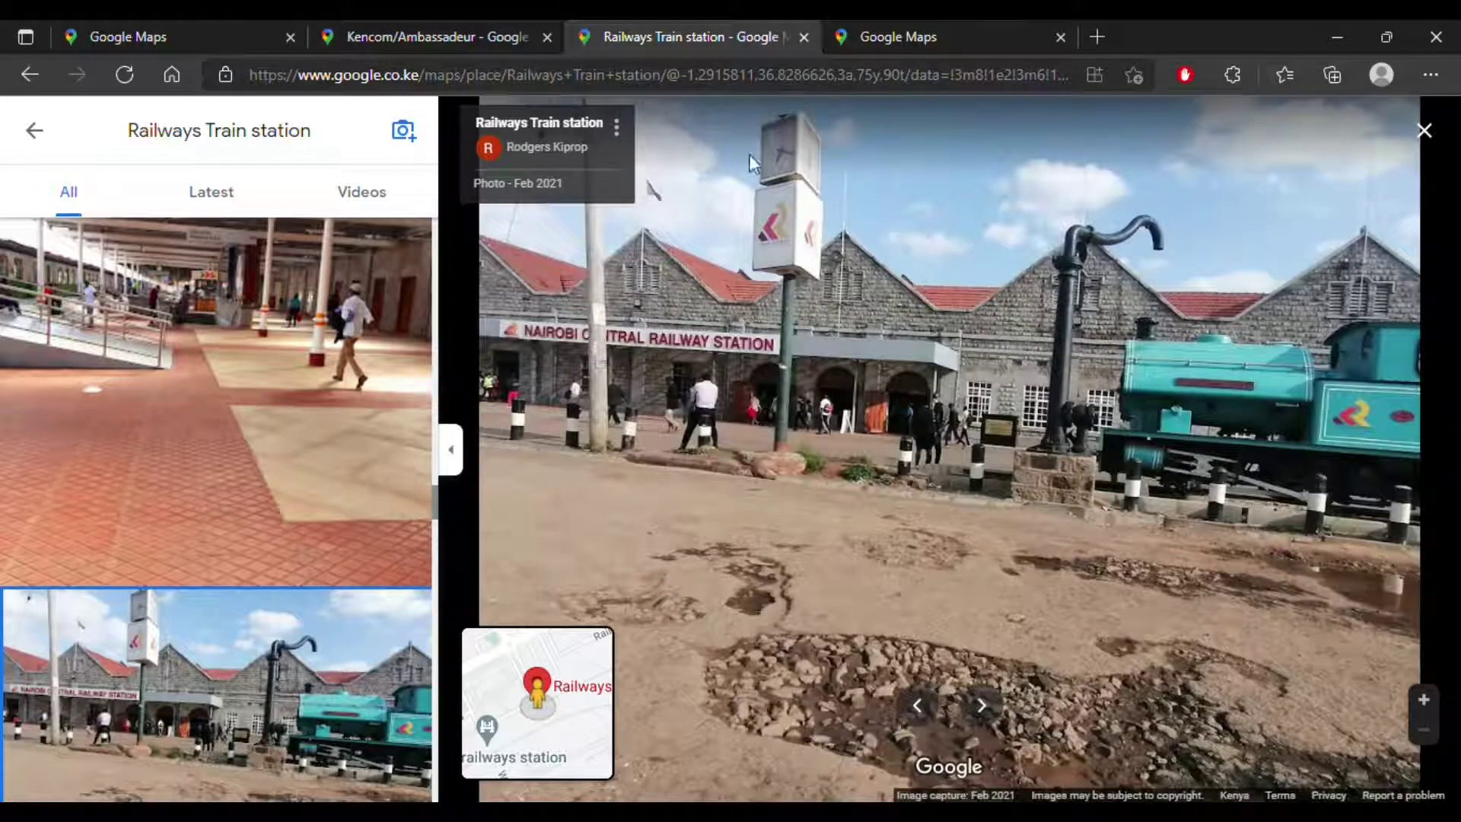
left_click(178, 34)
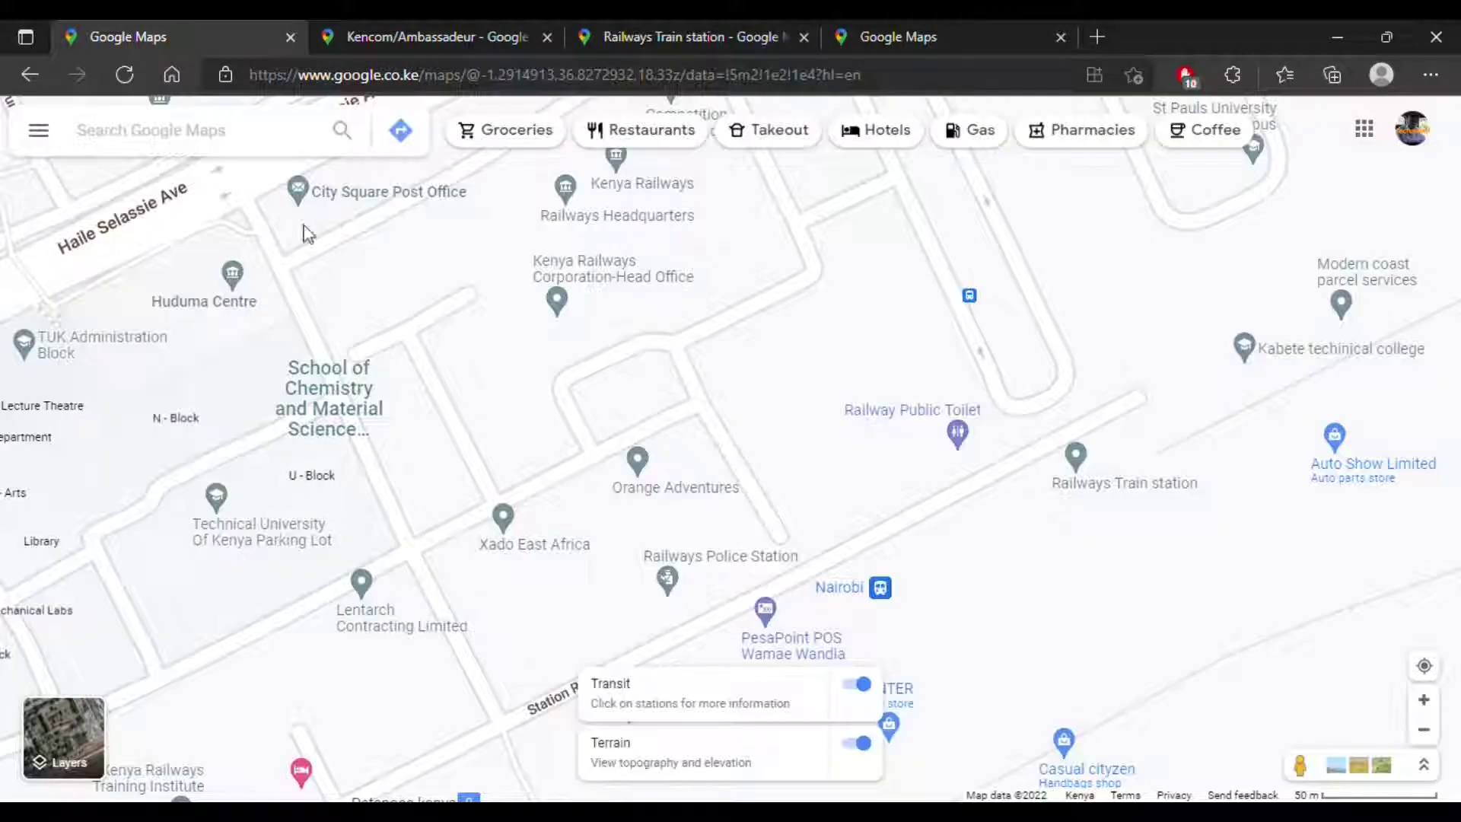
Start a distance measurement beside Railways Train station and bring the streets north into view
right_click(1060, 432)
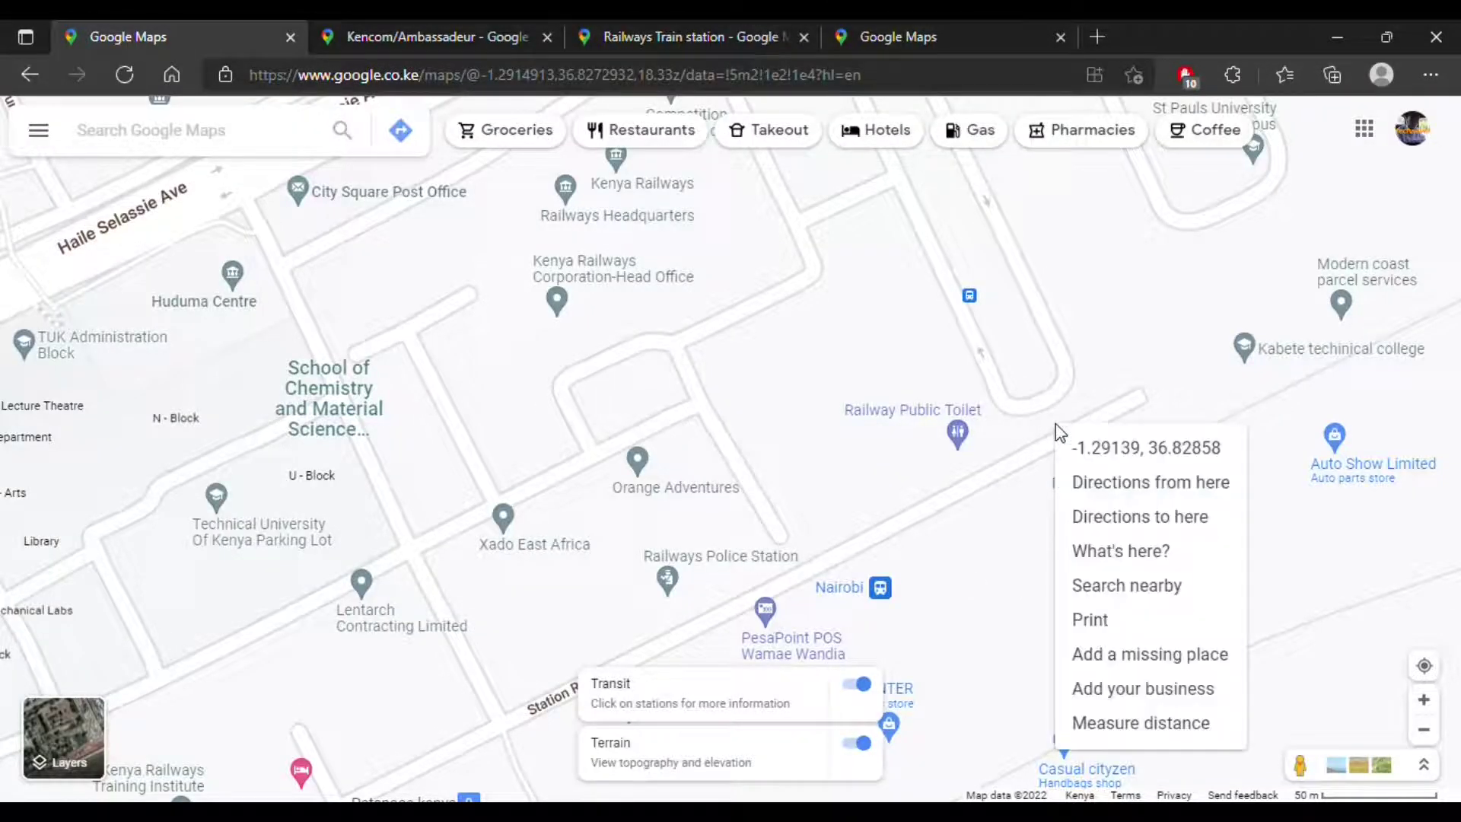
left_click(634, 569)
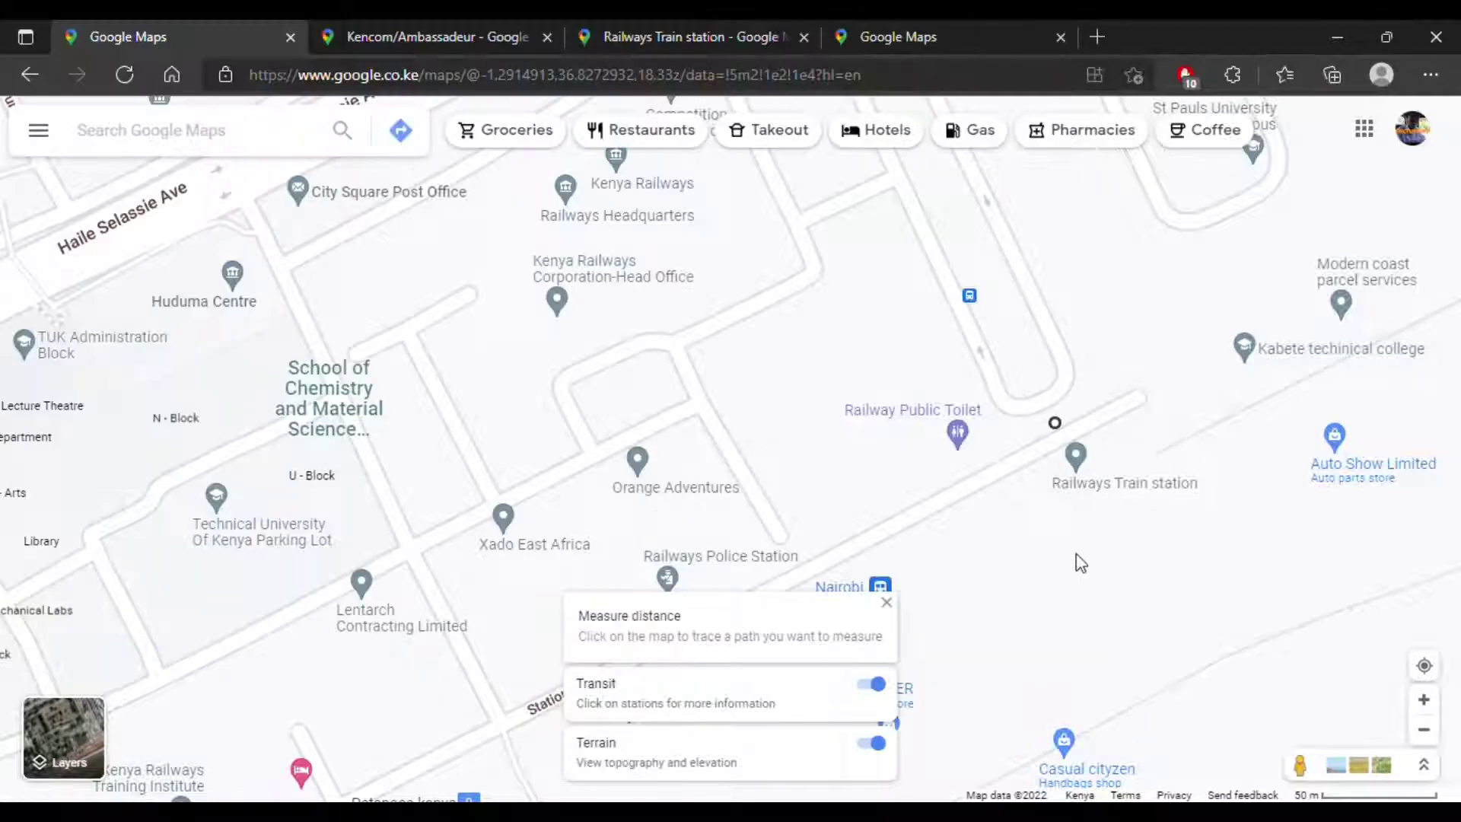
left_click_drag(1081, 563, 762, 553)
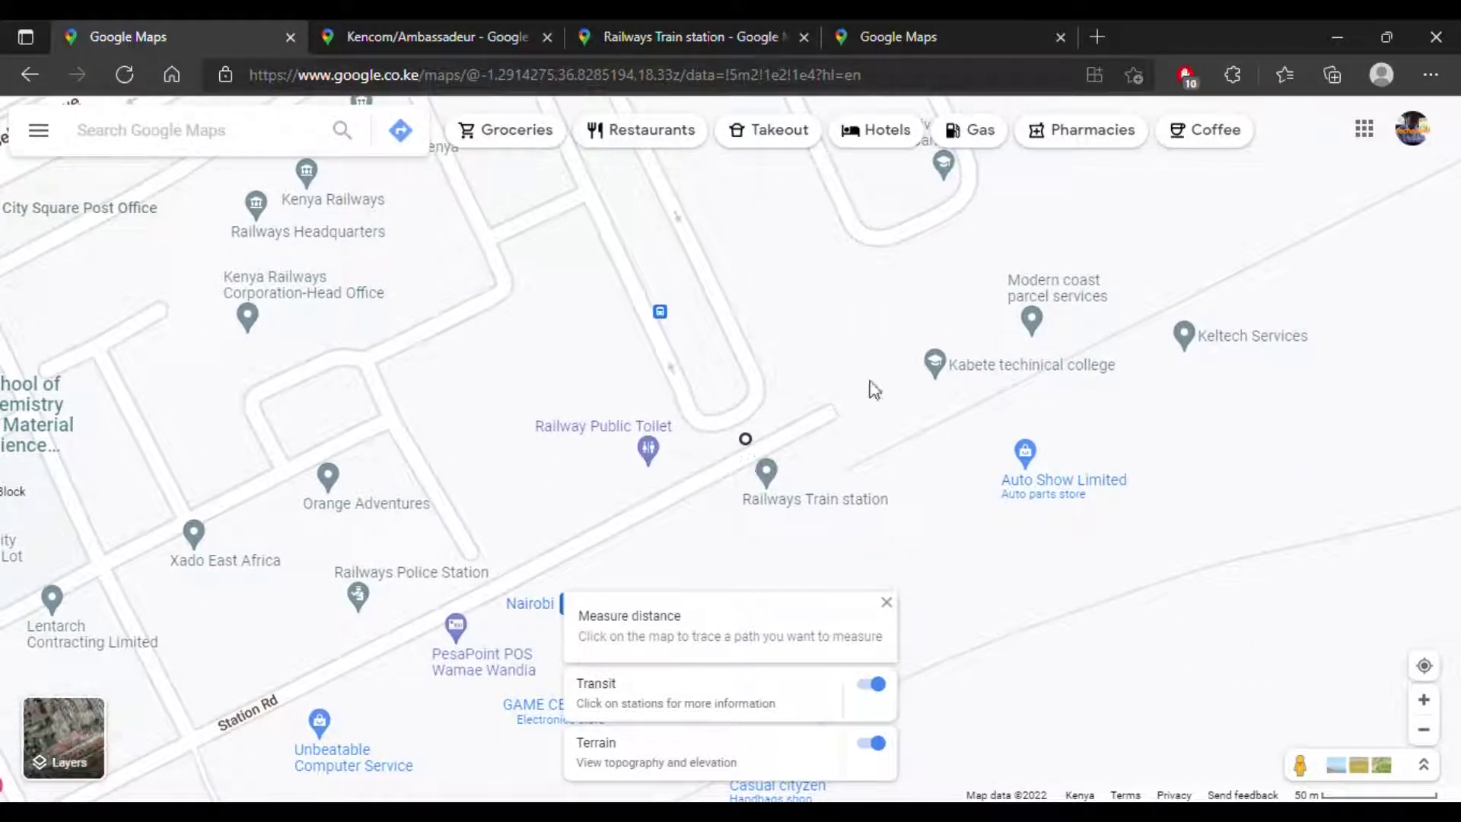
left_click_drag(879, 397, 1014, 545)
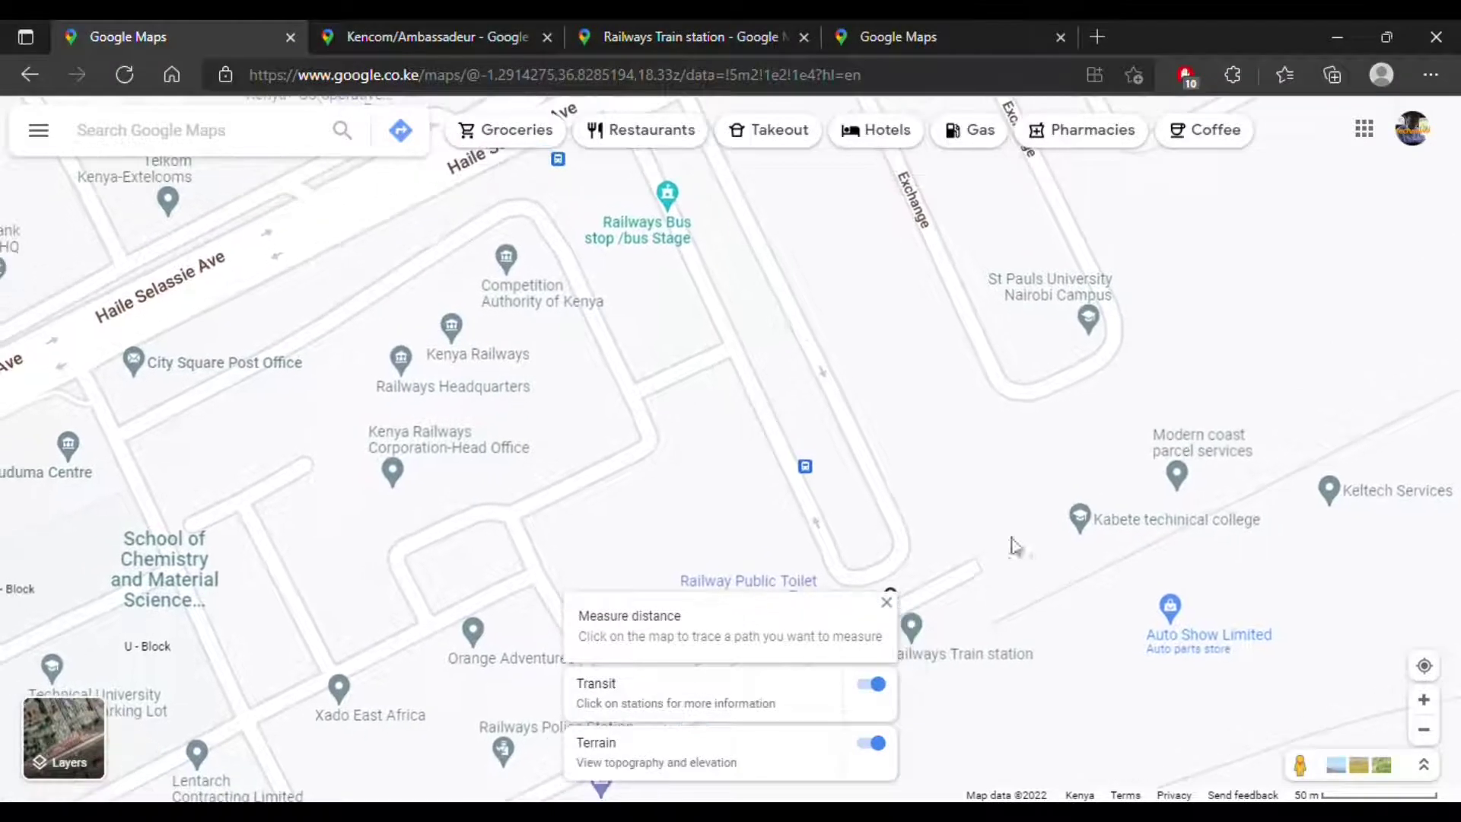
Extend the measured path north along the road, through and past the roundabout
left_click(837, 573)
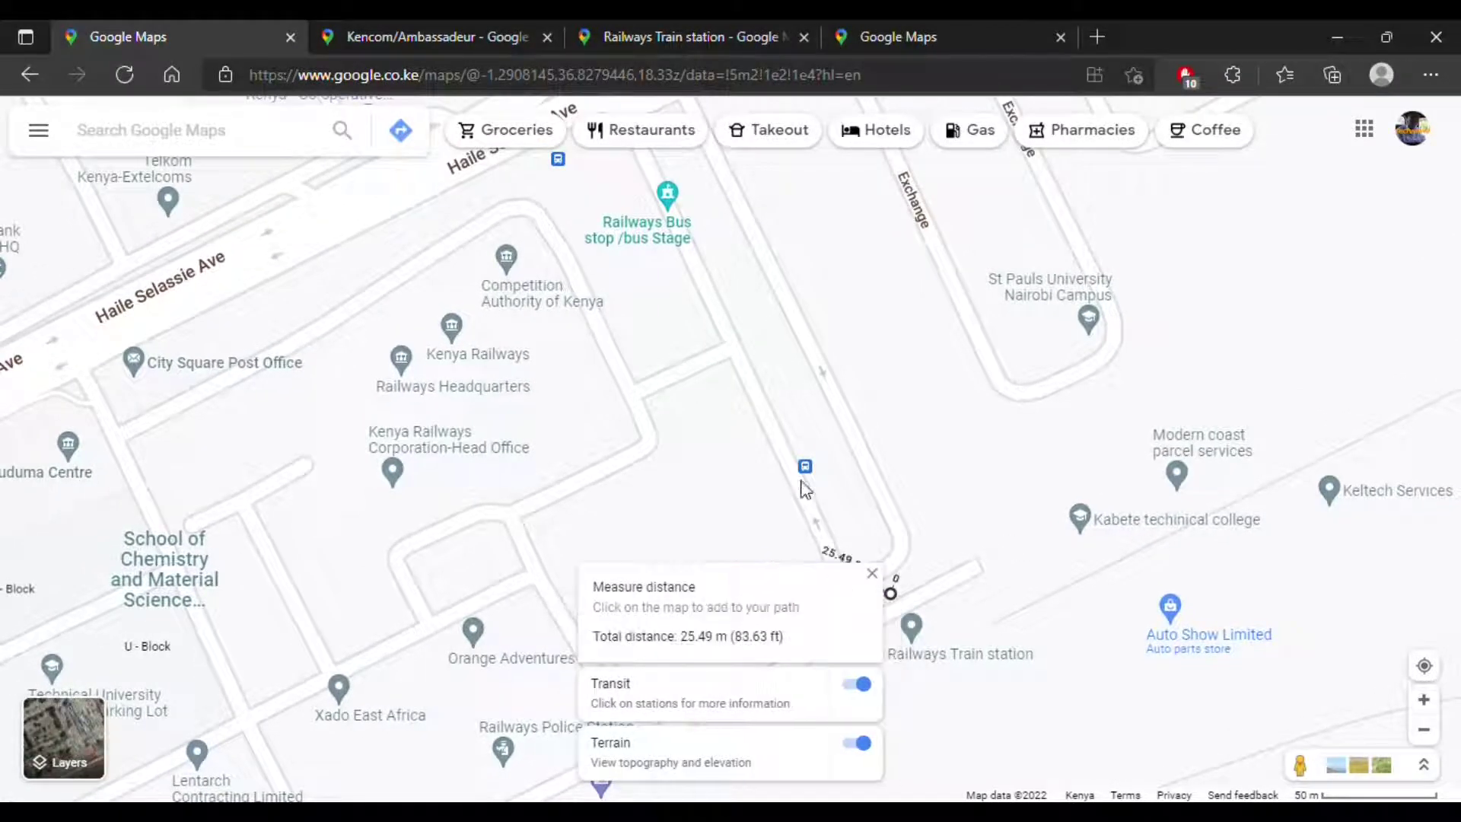
left_click_drag(829, 472, 972, 515)
left_click(922, 423)
left_click(942, 493)
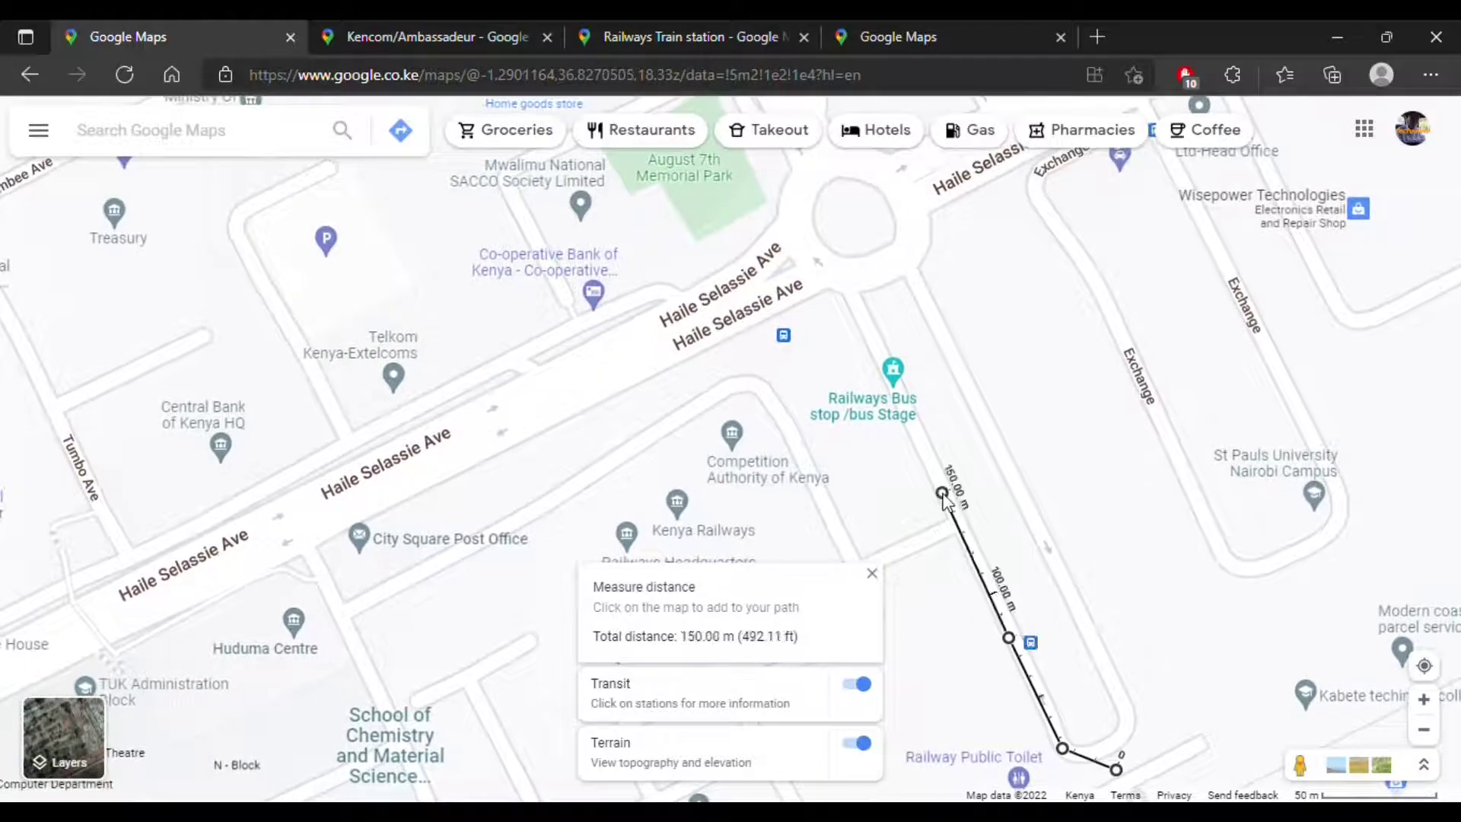
left_click_drag(963, 399, 1028, 535)
left_click(917, 432)
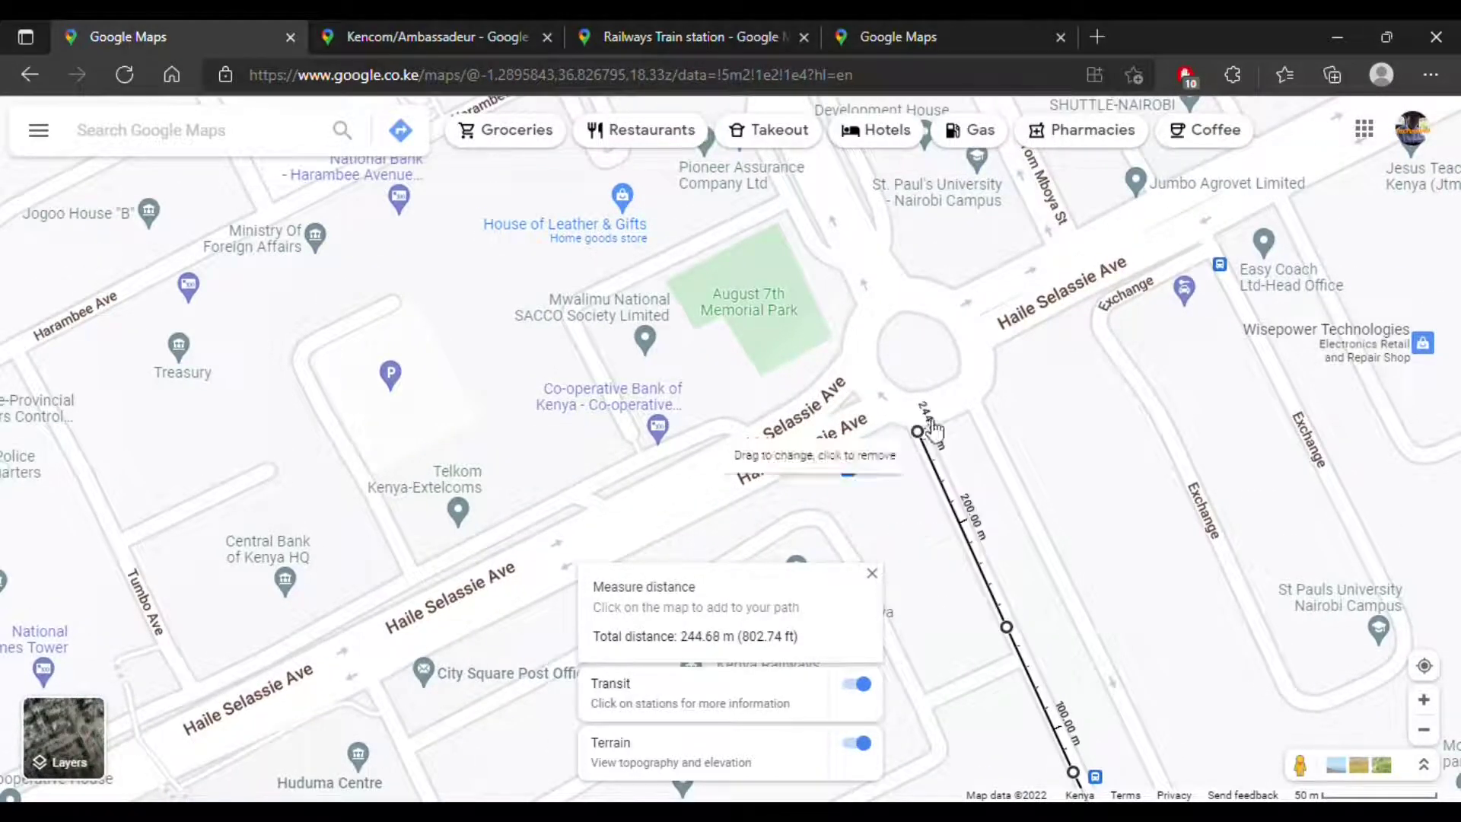
left_click_drag(964, 419, 1019, 484)
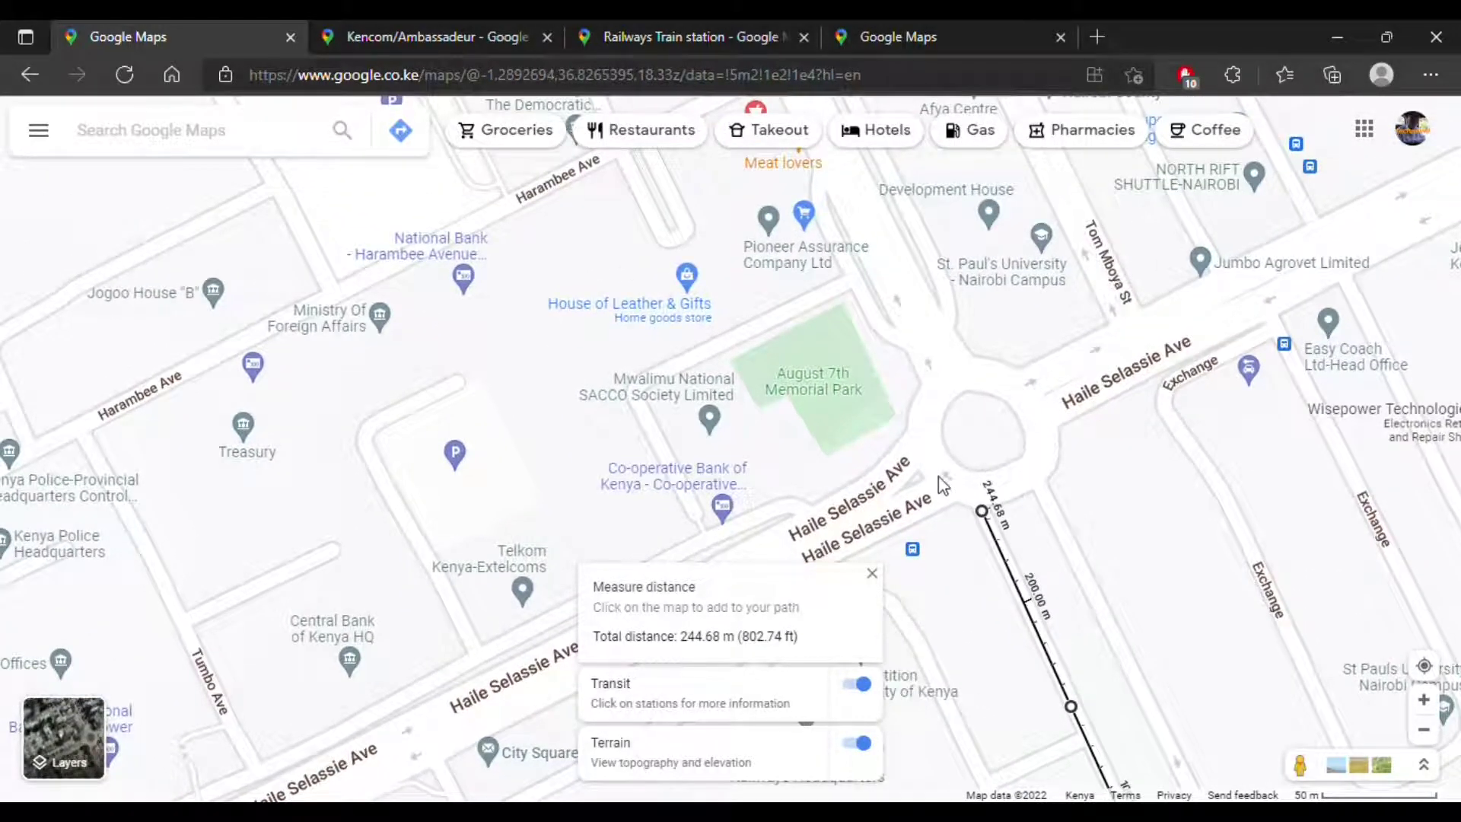
left_click(943, 506)
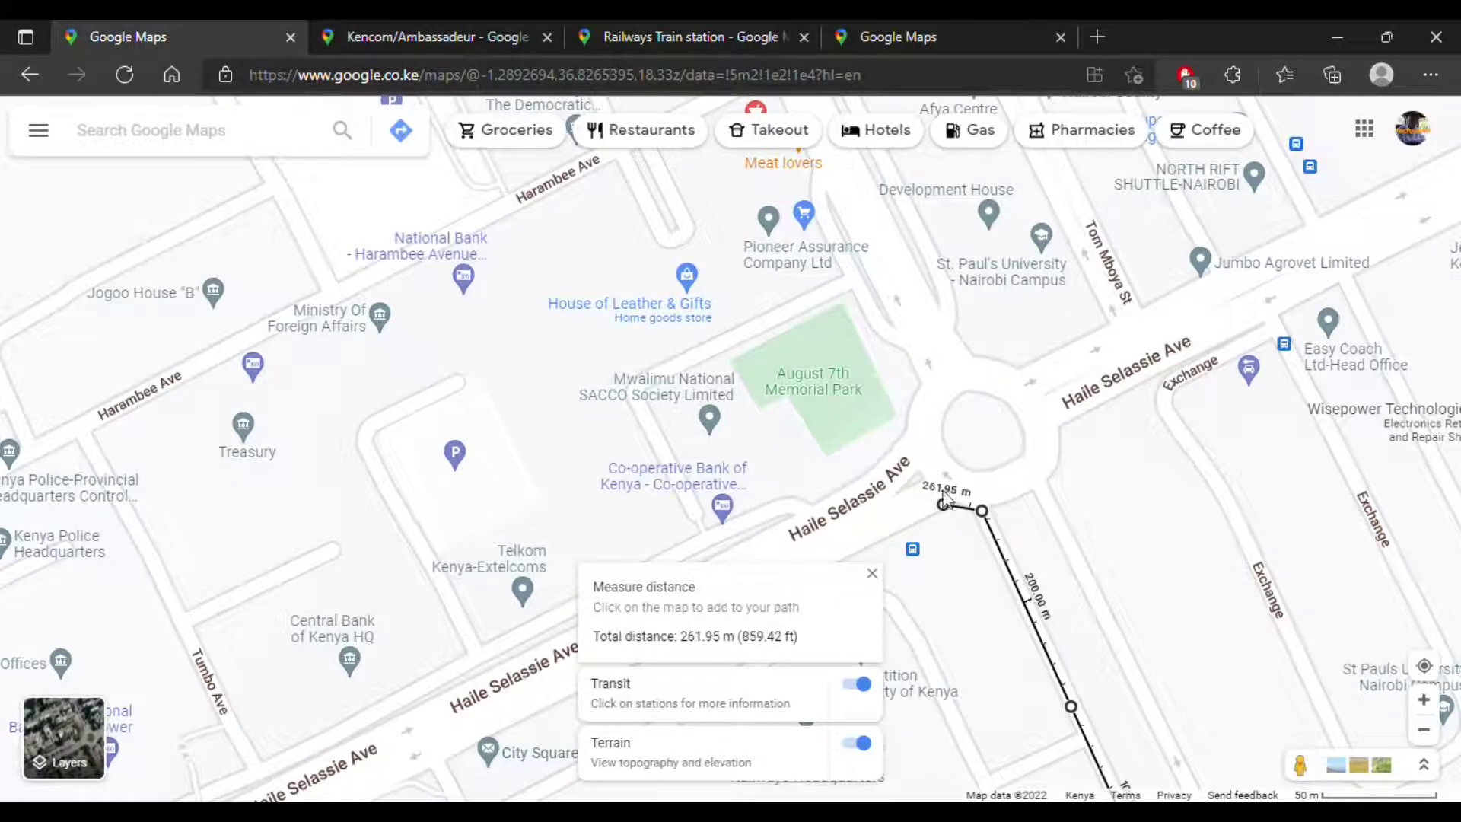
left_click_drag(947, 508, 1000, 589)
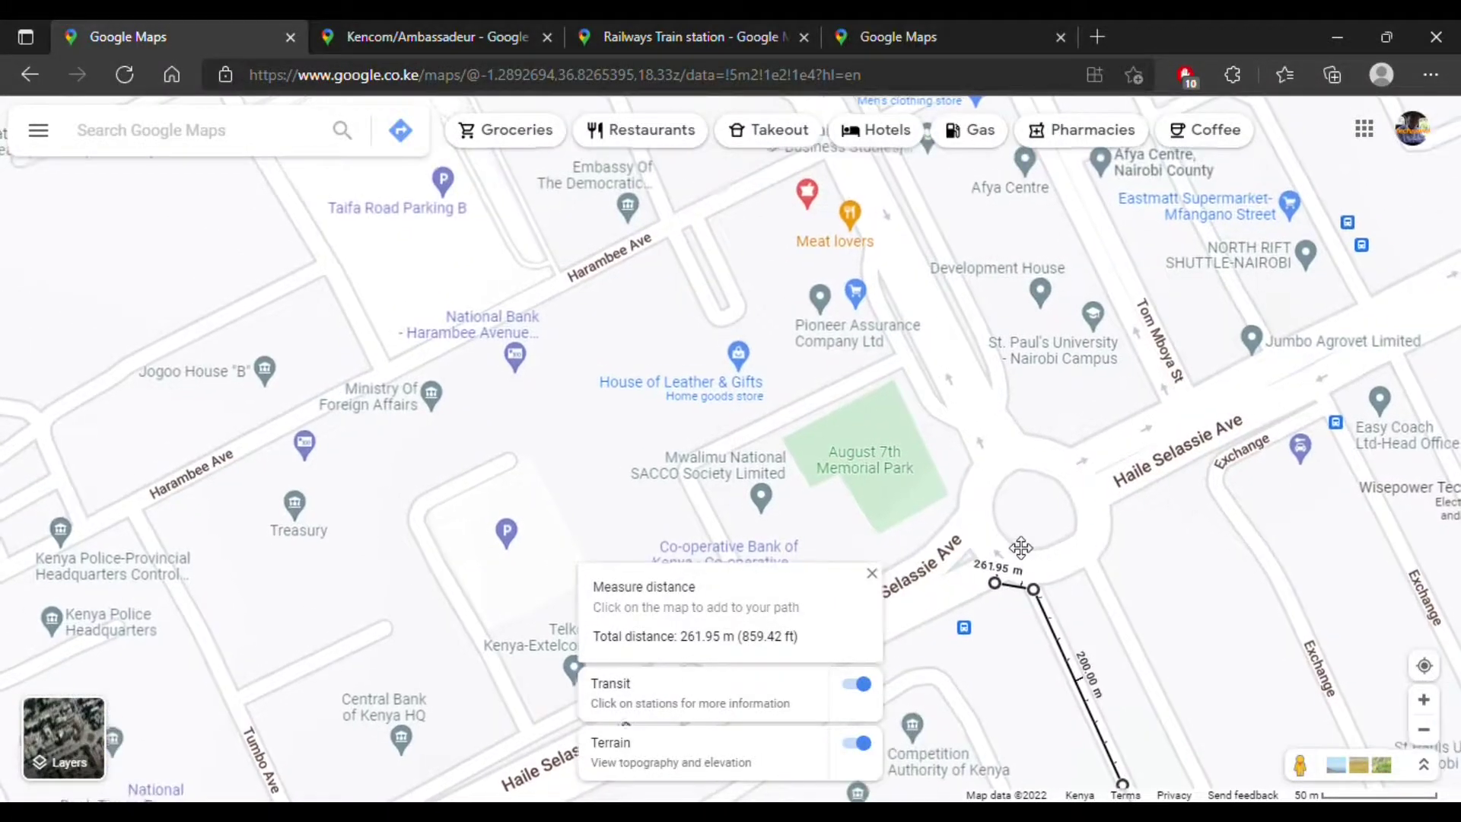
left_click(945, 511)
Continue the path north toward Harambee Ave and up Moi Ave to Kencom House
left_click_drag(996, 512, 979, 553)
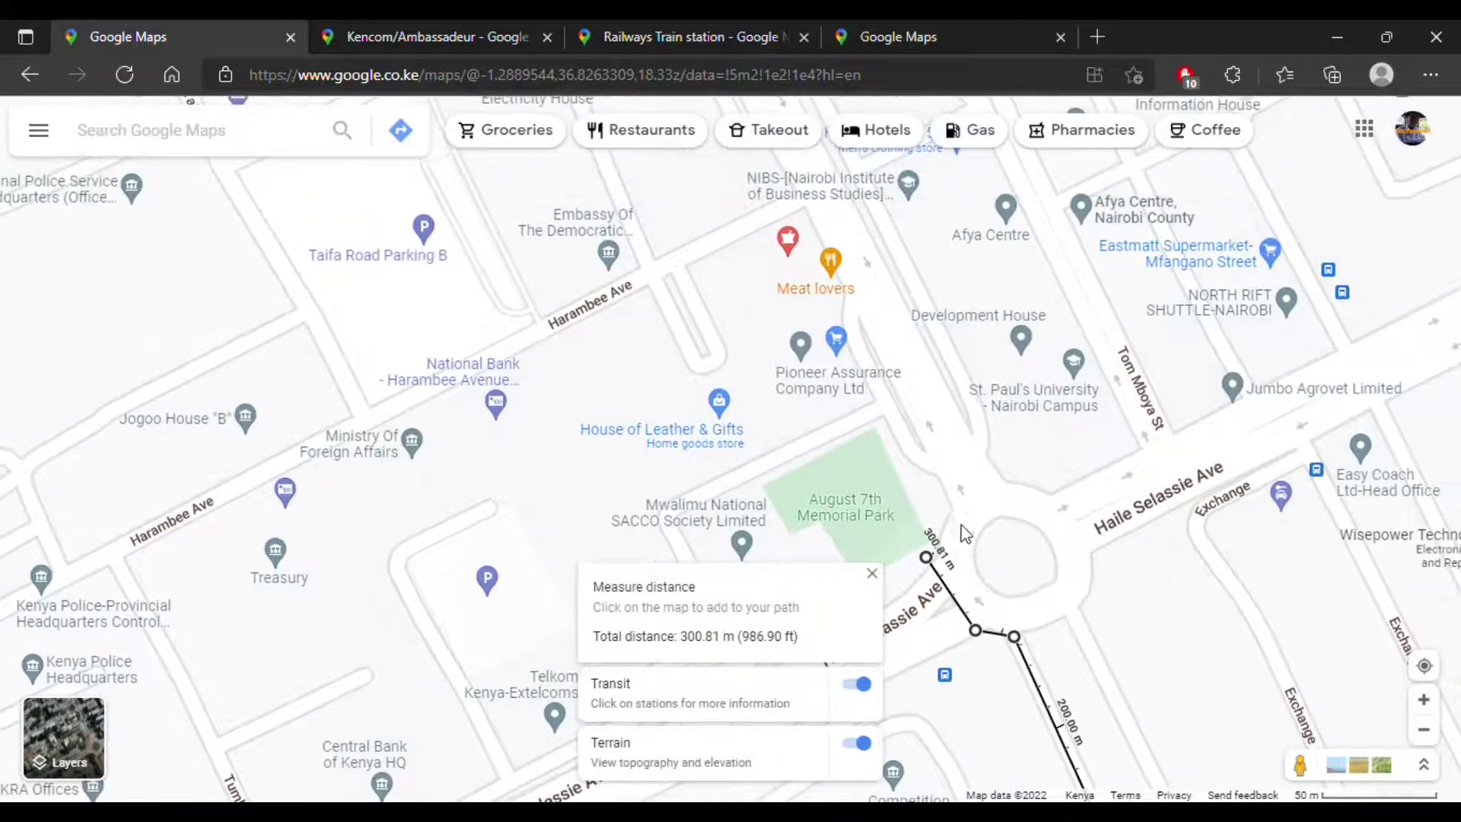
left_click(958, 500)
left_click_drag(982, 487, 1012, 597)
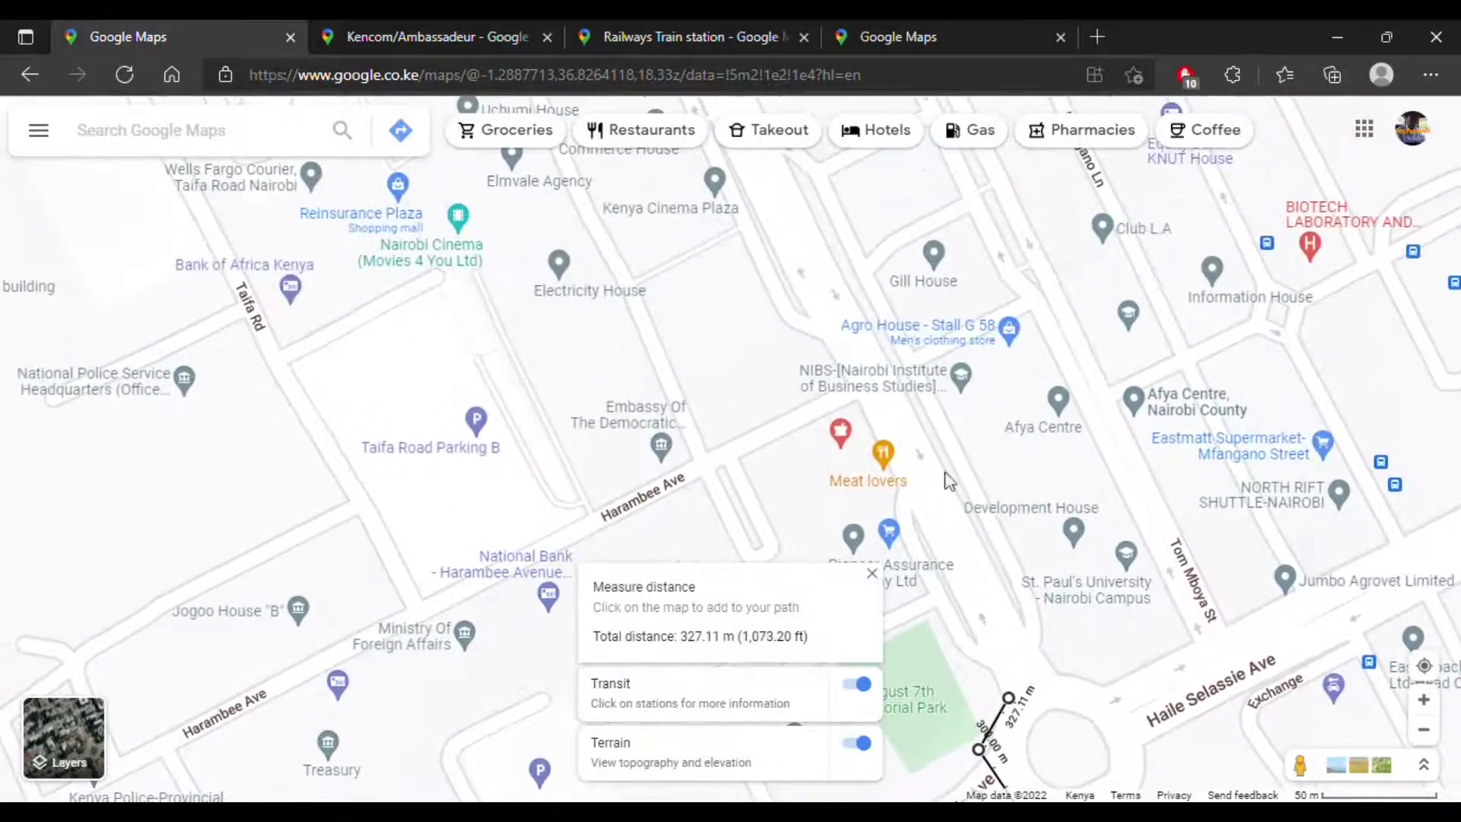
left_click_drag(946, 480, 960, 609)
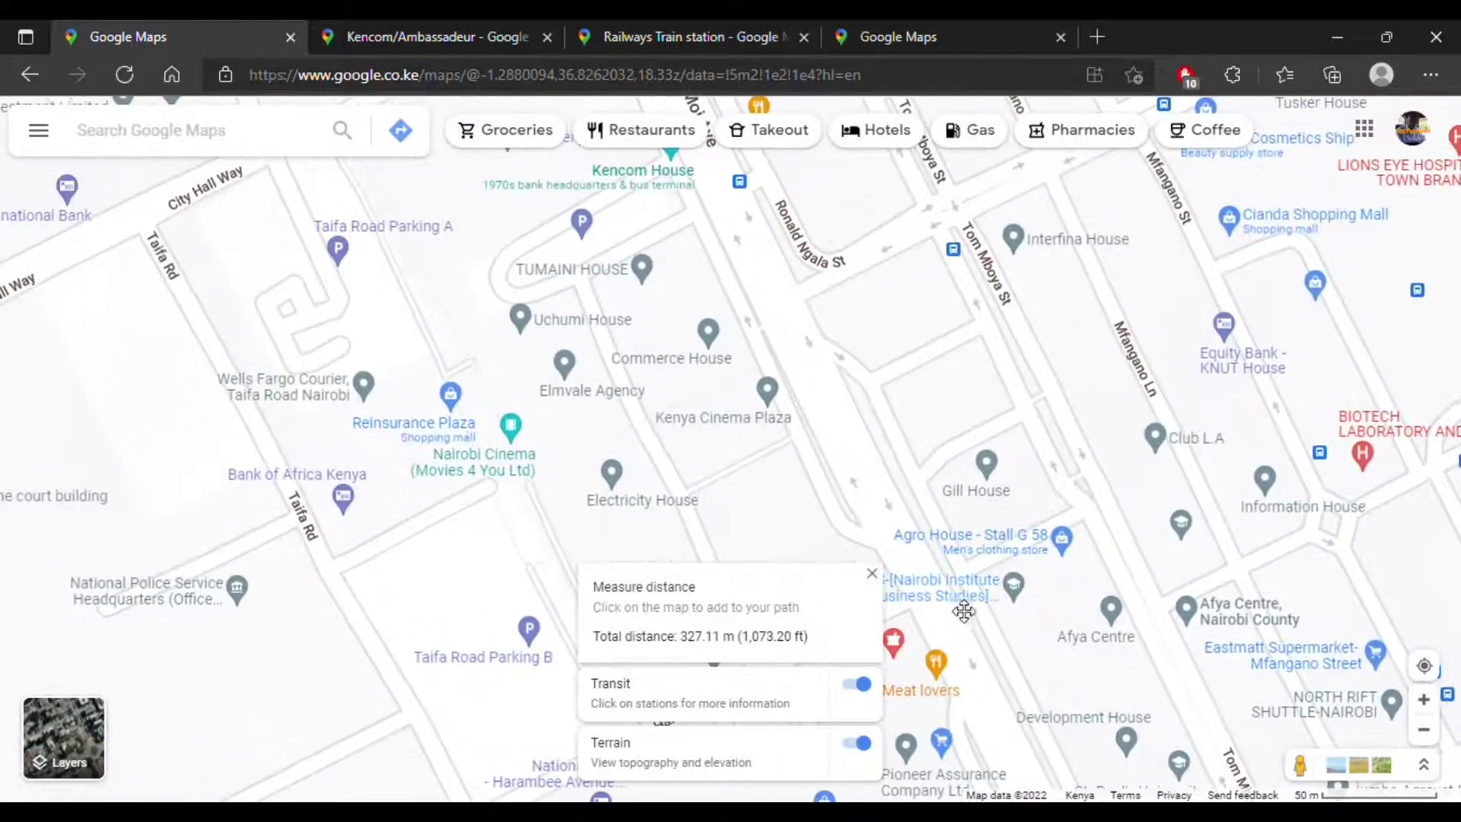
left_click(868, 527)
left_click_drag(863, 470, 1023, 639)
left_click(879, 513)
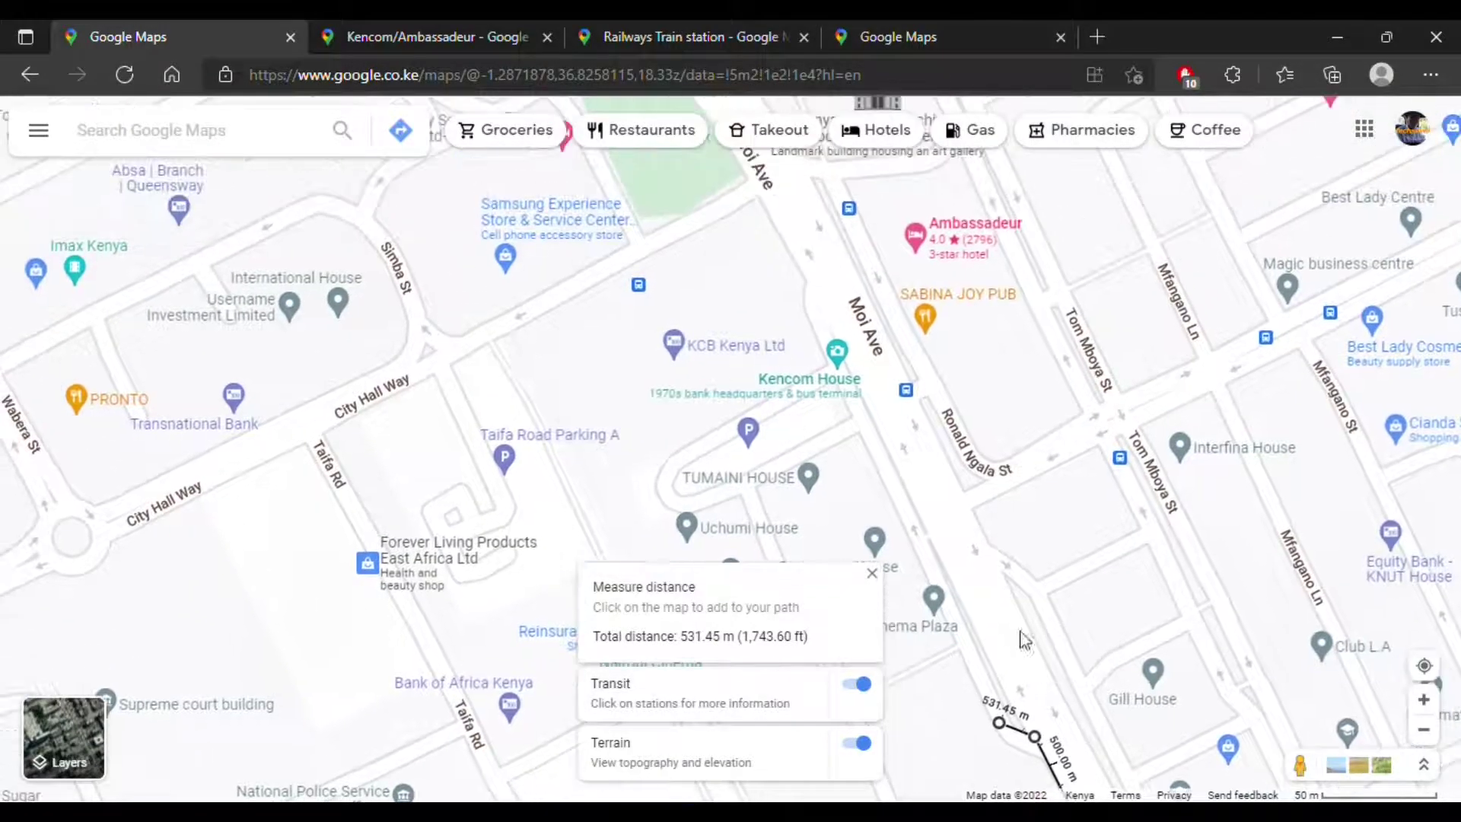
left_click(856, 406)
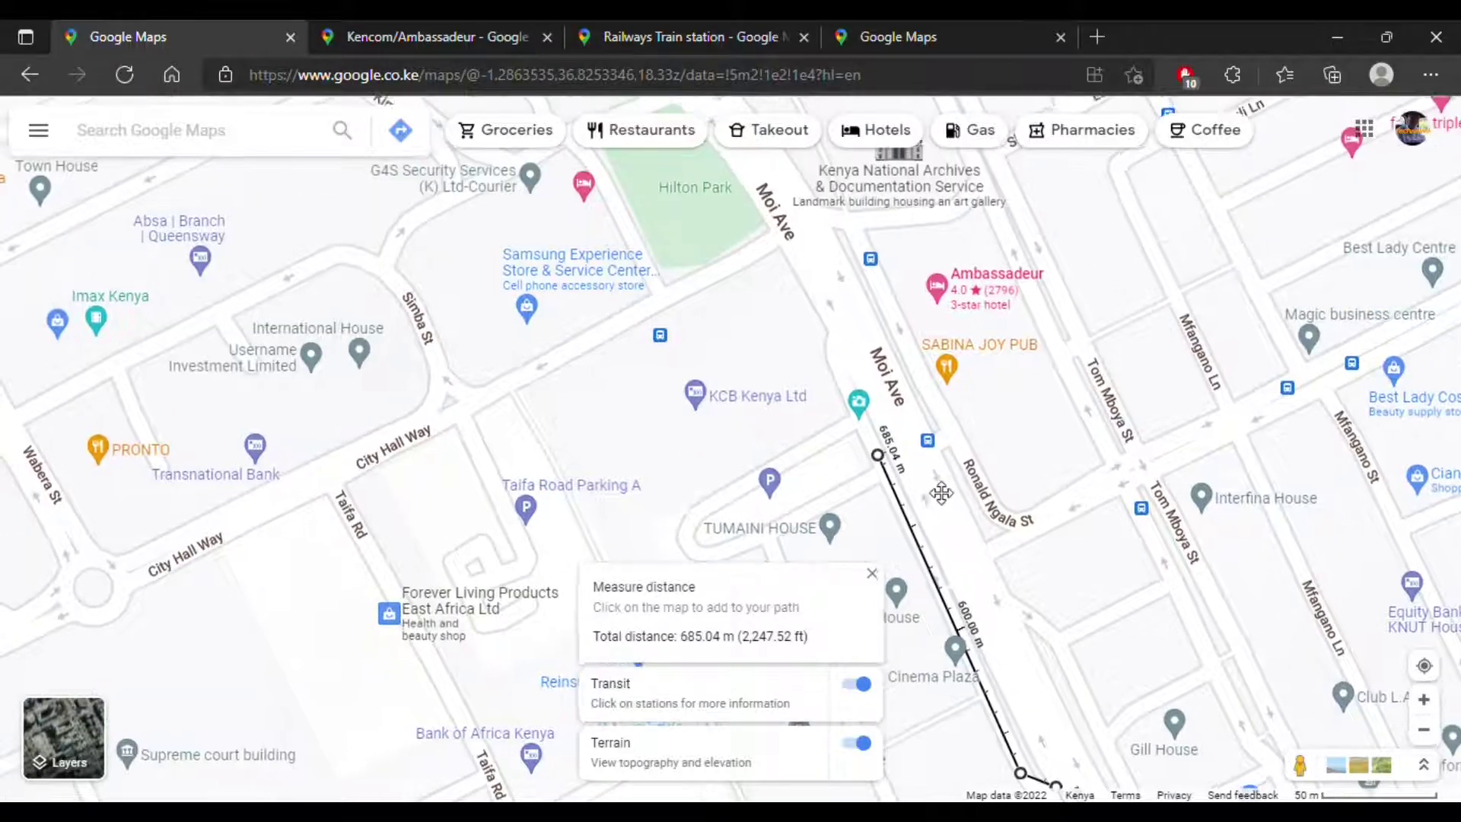
Carry the path up Moi Ave past Hilton Park onto City Hall Way, totalling 809.62 m
left_click_drag(835, 320, 900, 504)
left_click(880, 489)
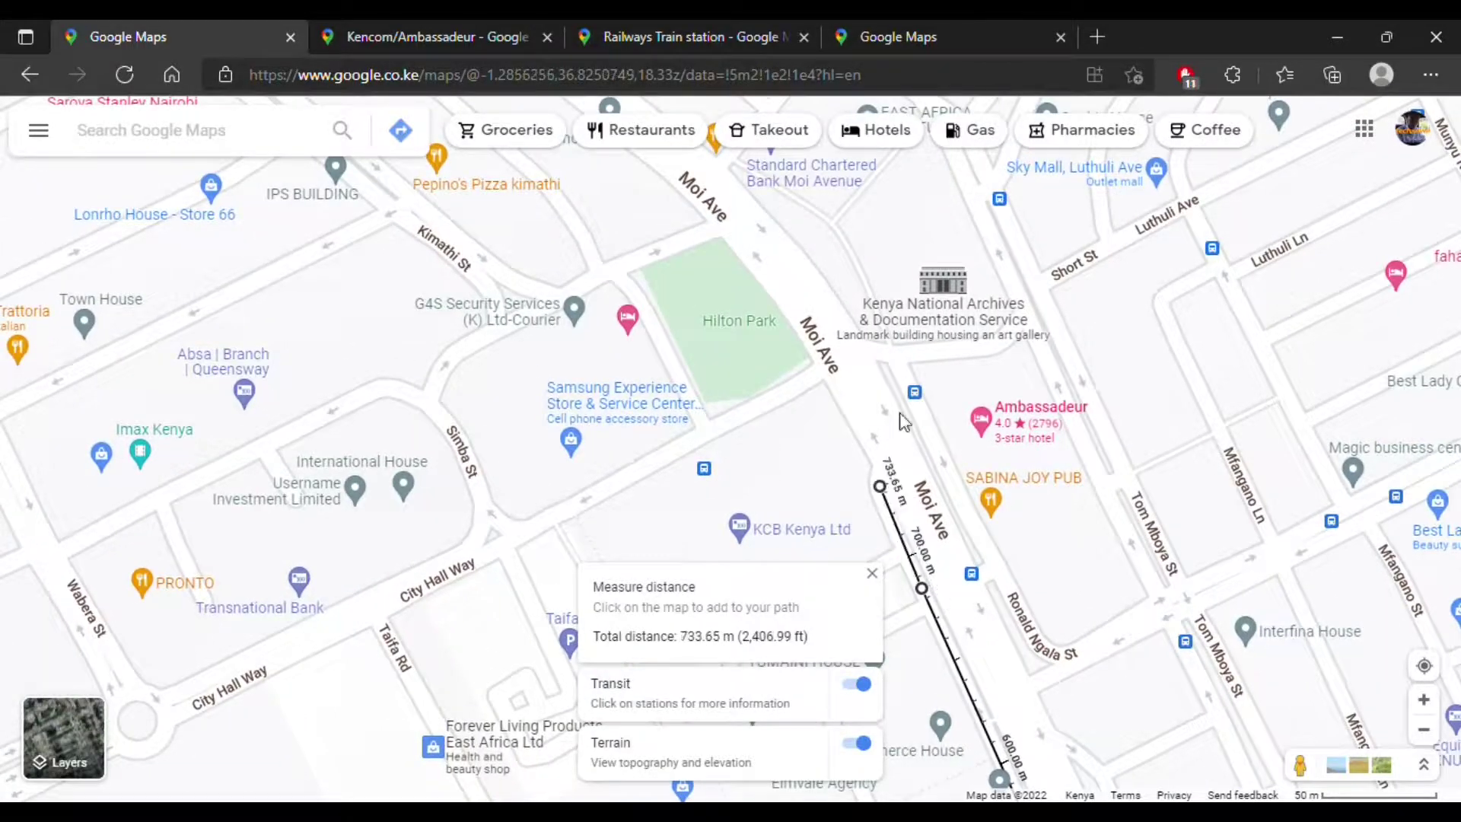
left_click_drag(853, 397, 902, 516)
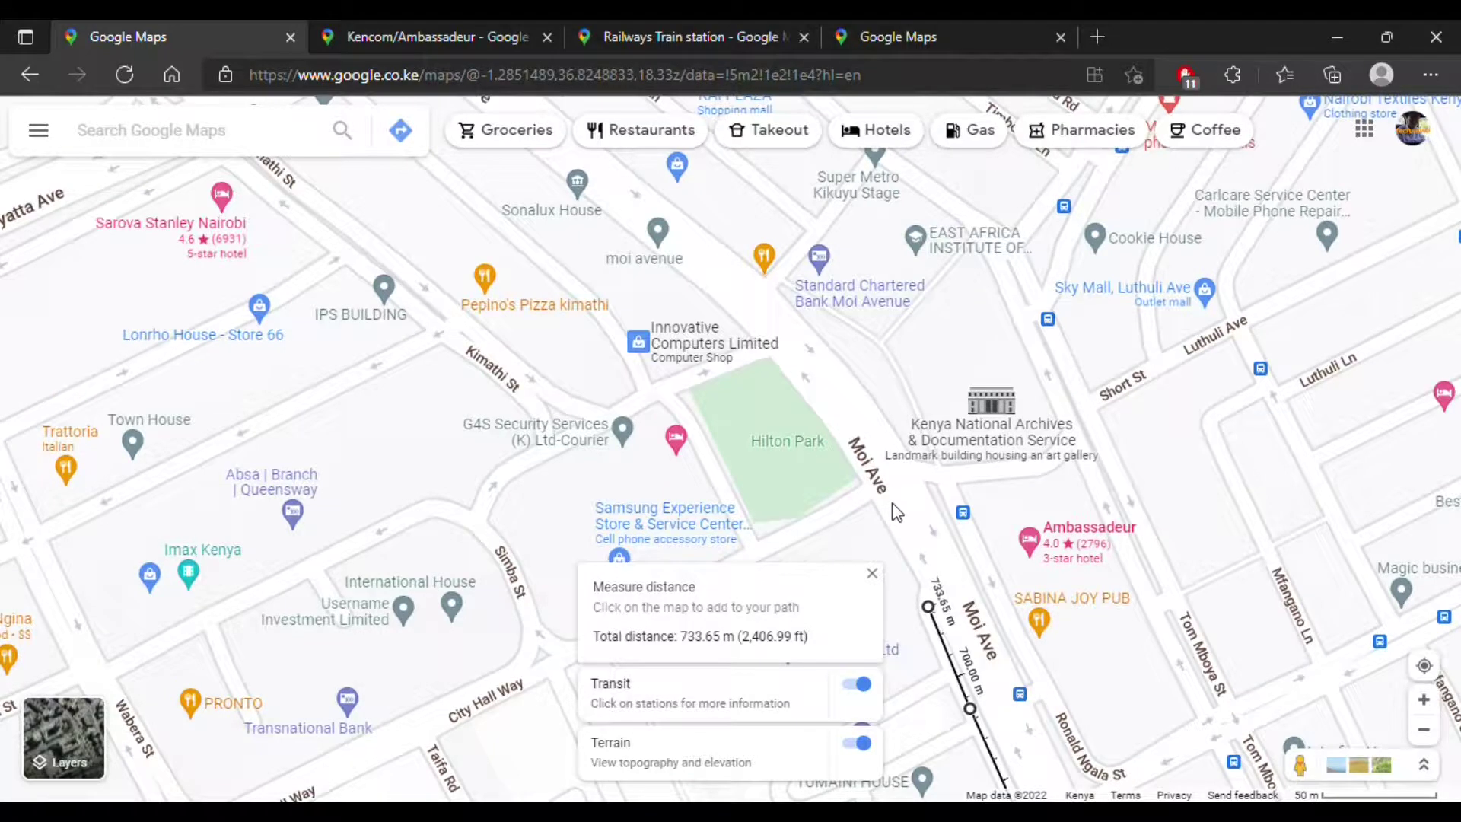
left_click(888, 503)
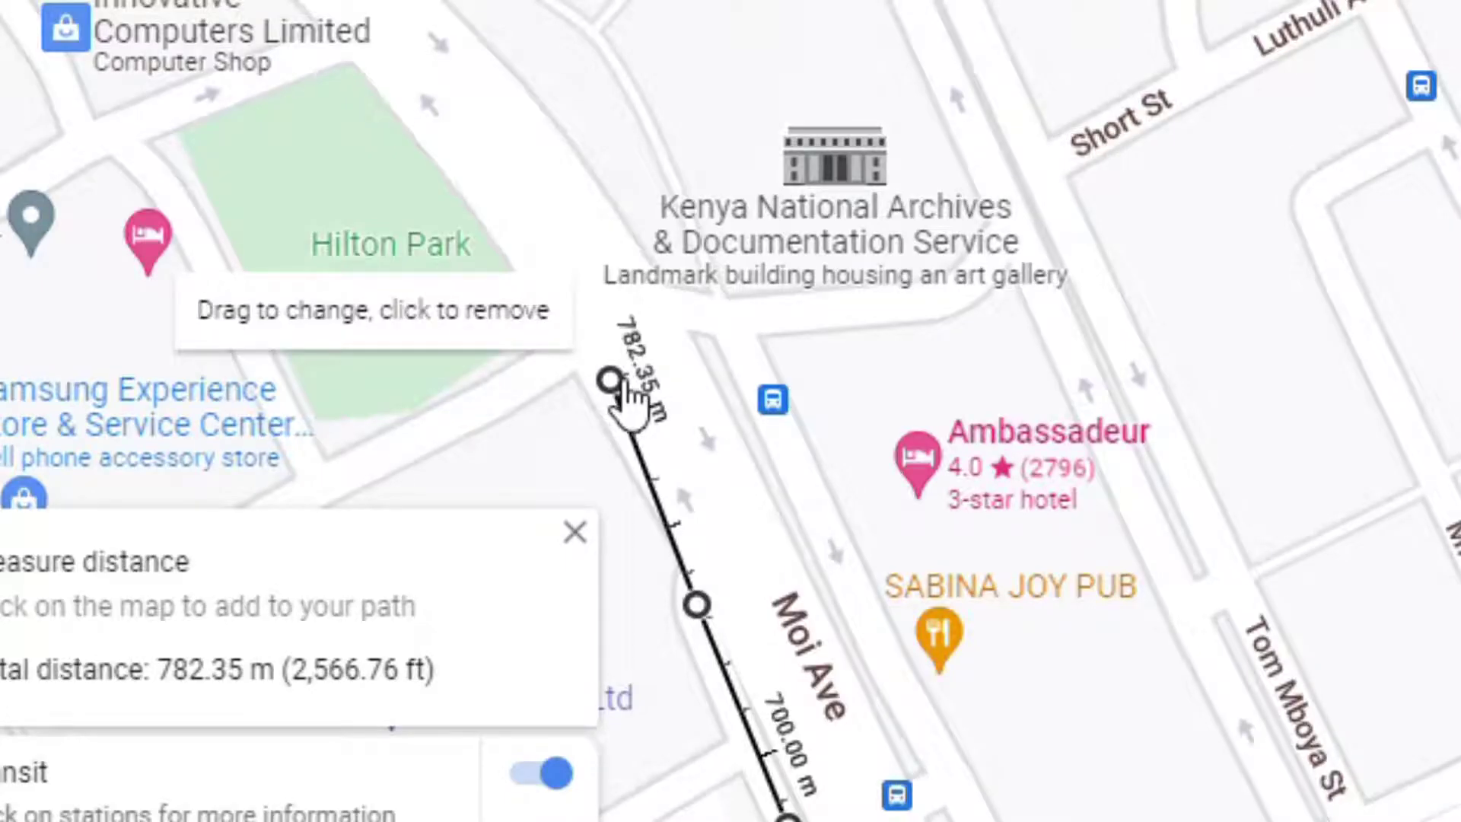
left_click_drag(624, 399, 617, 407)
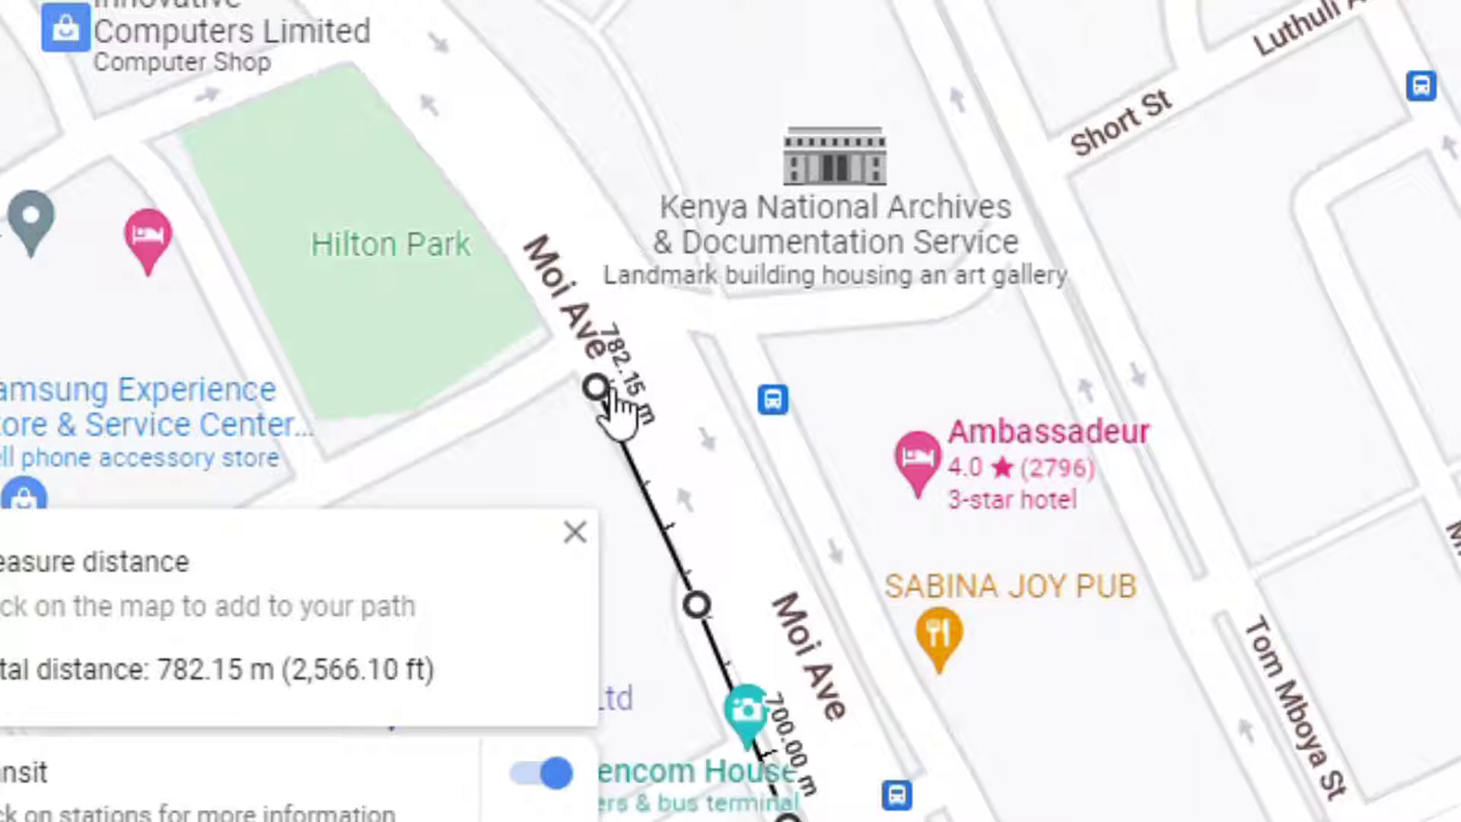
left_click_drag(723, 381, 822, 484)
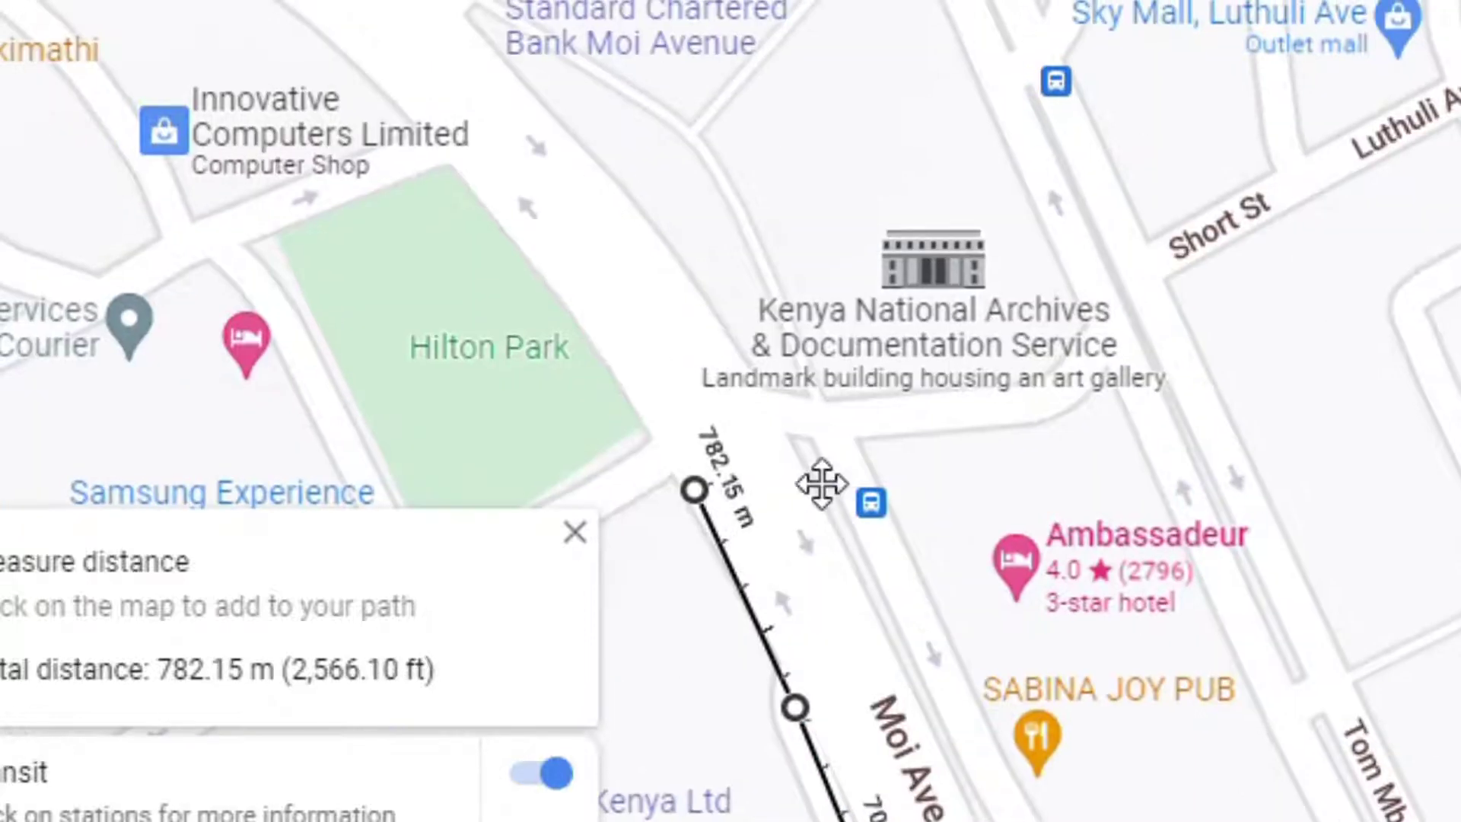
left_click(660, 465)
left_click_drag(805, 433, 864, 261)
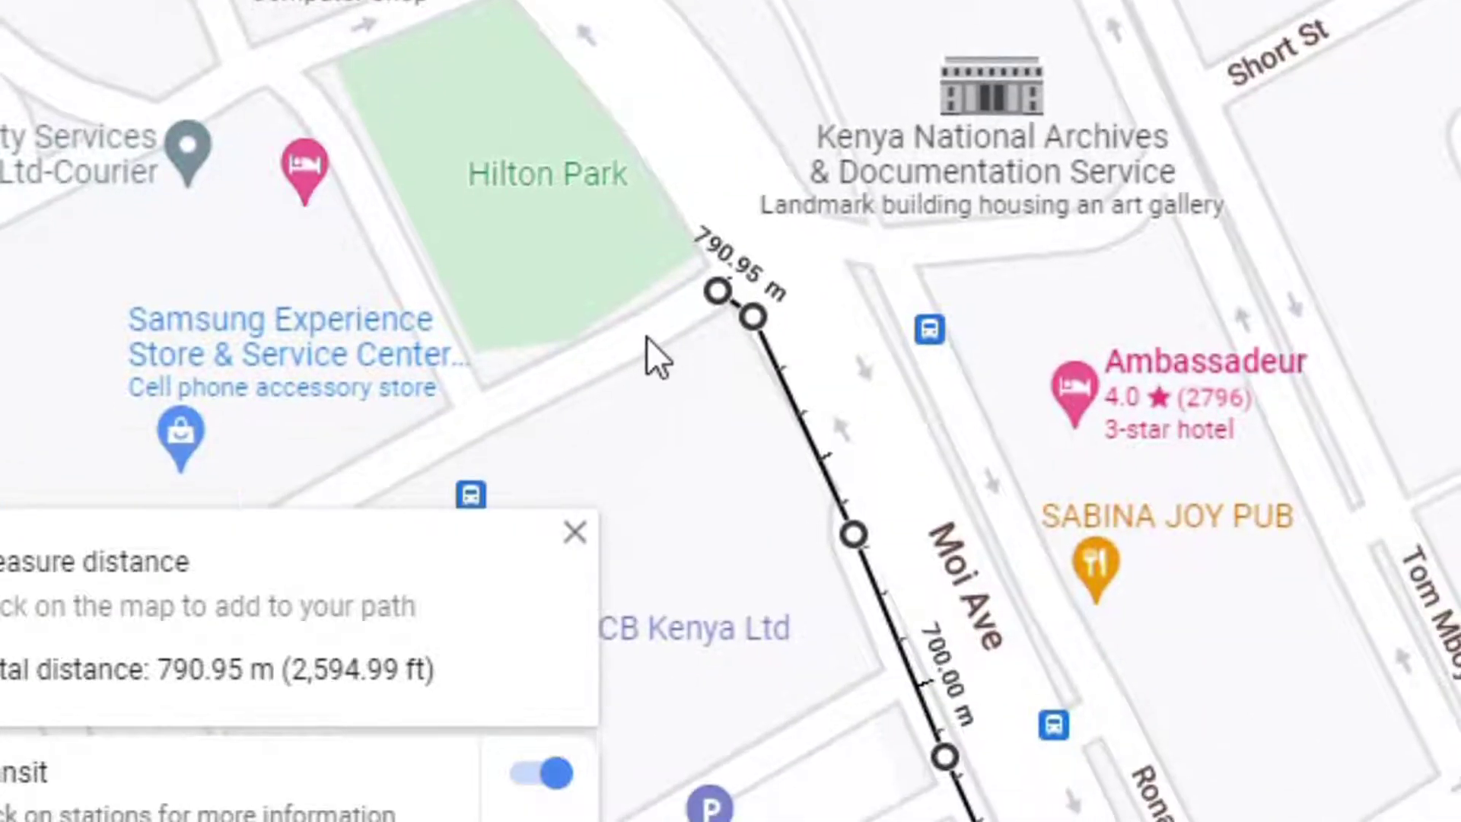
left_click(645, 339)
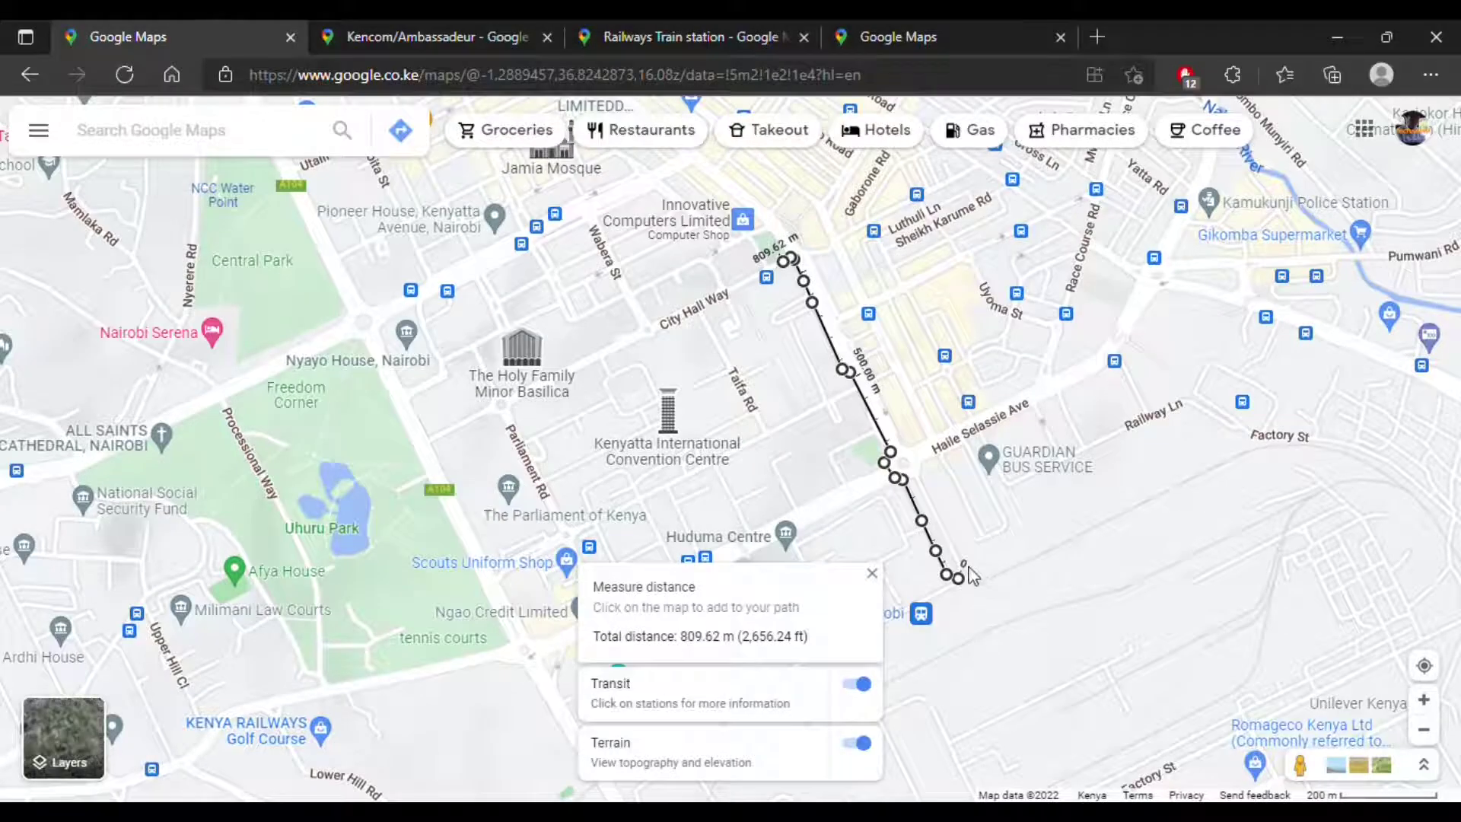
Inspect the path's end by Hilton Park, then clear the measurement and move to University Way
scroll(787, 354, "up", 5)
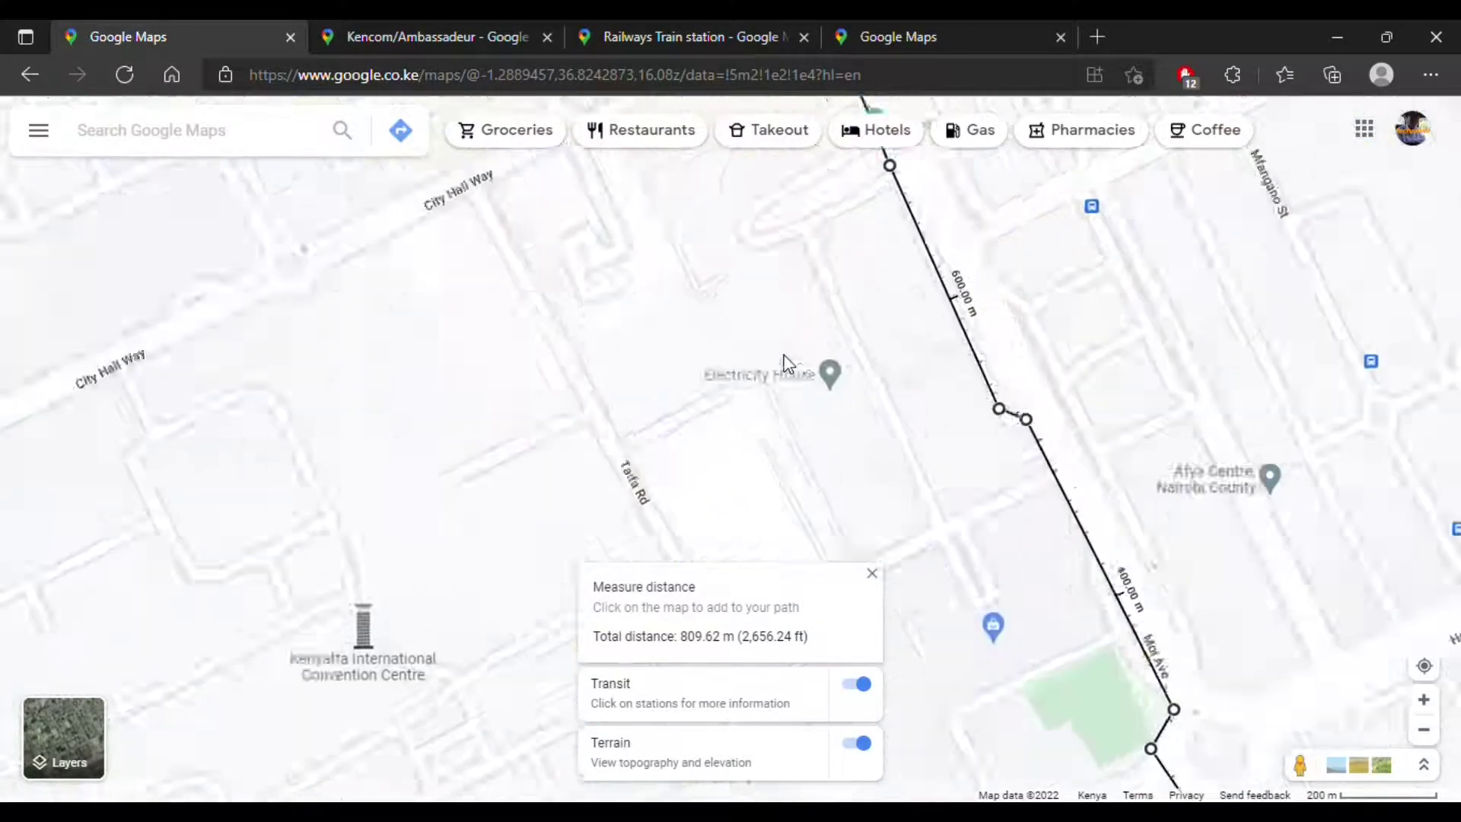
left_click_drag(809, 345, 860, 480)
scroll(860, 481, "up", 3)
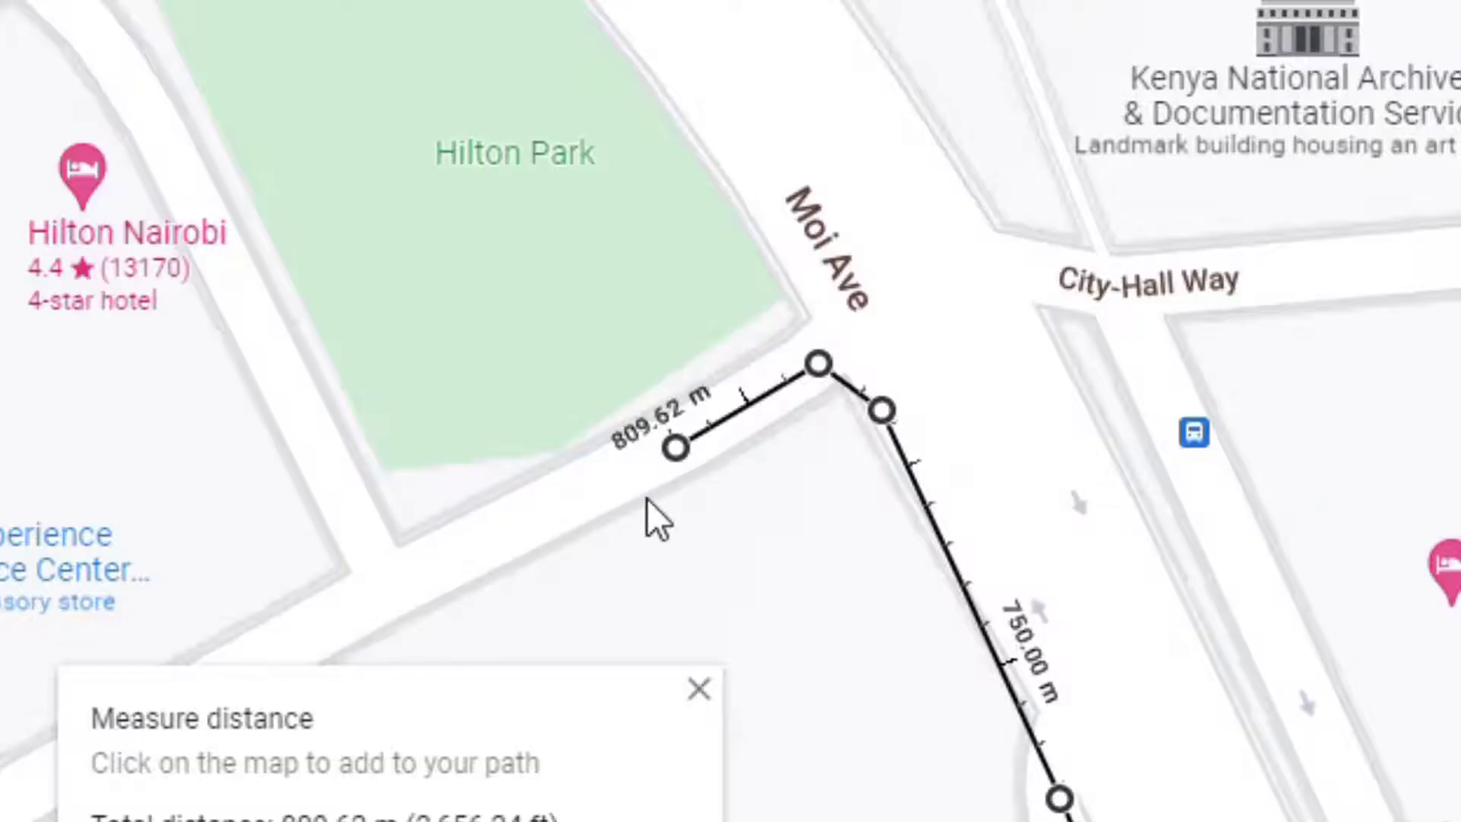
scroll(644, 500, "up", 2)
left_click_drag(888, 544, 709, 589)
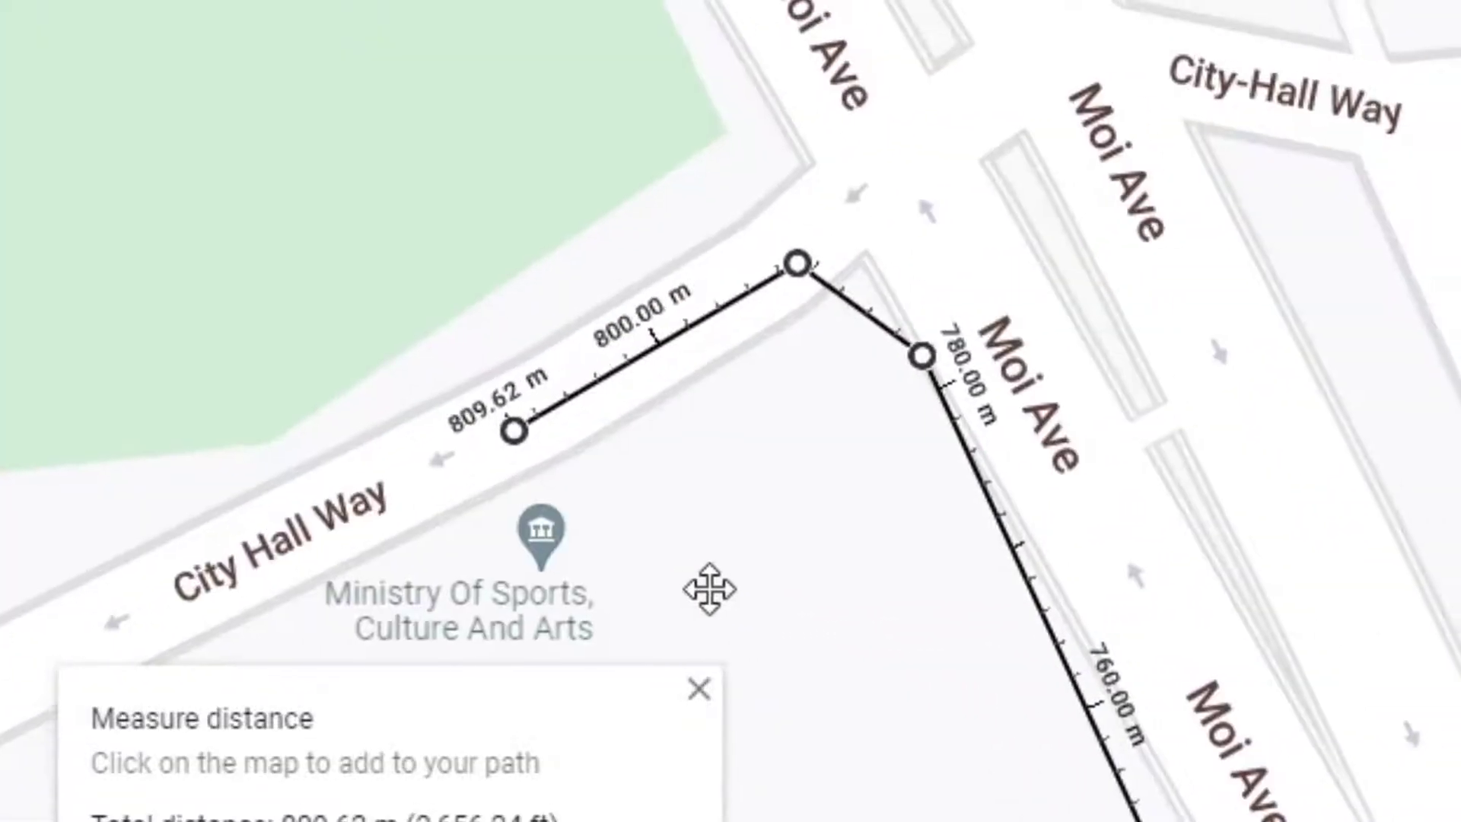
scroll(413, 449, "down", 2)
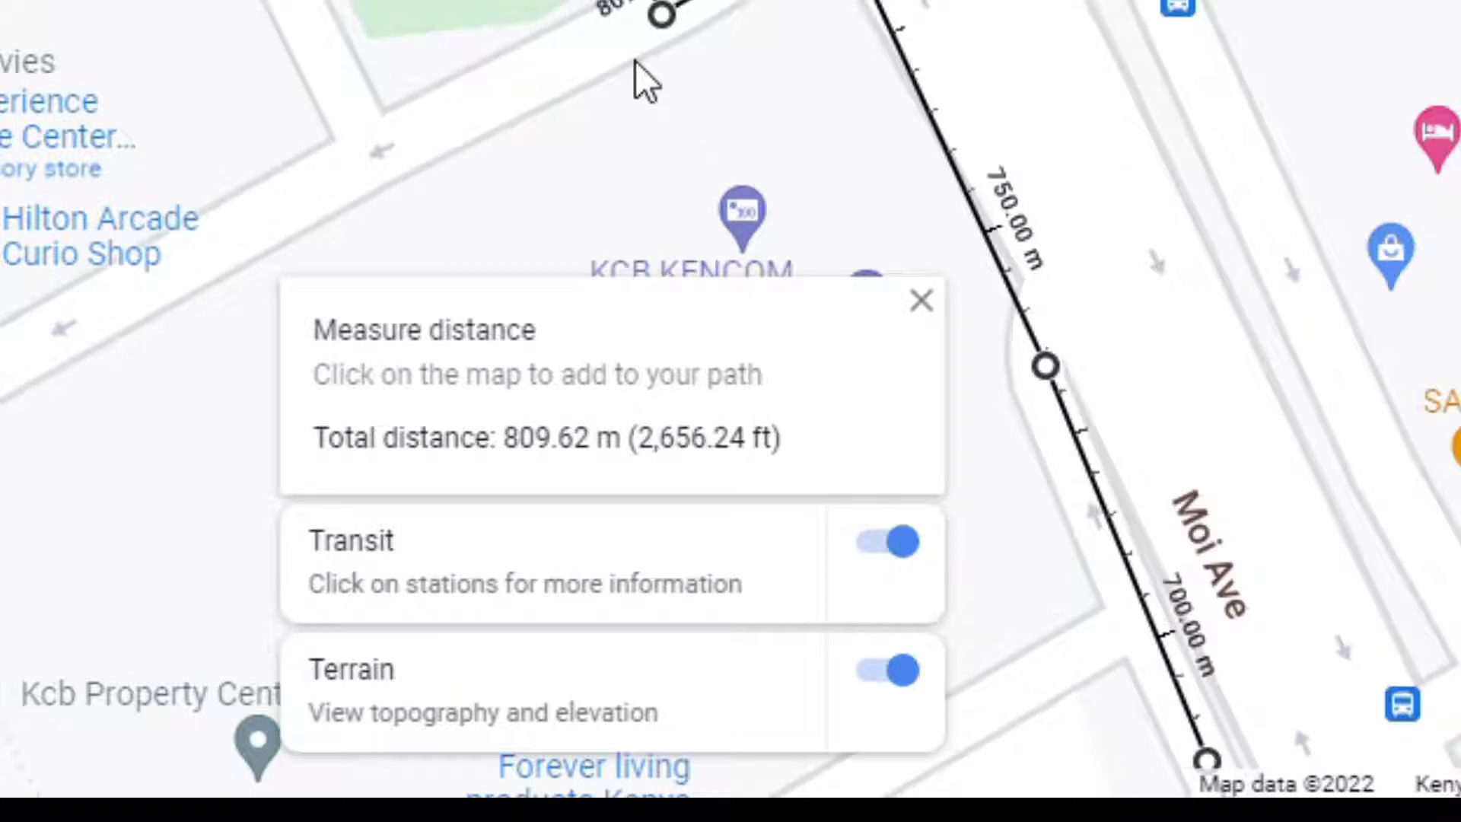
left_click(923, 303)
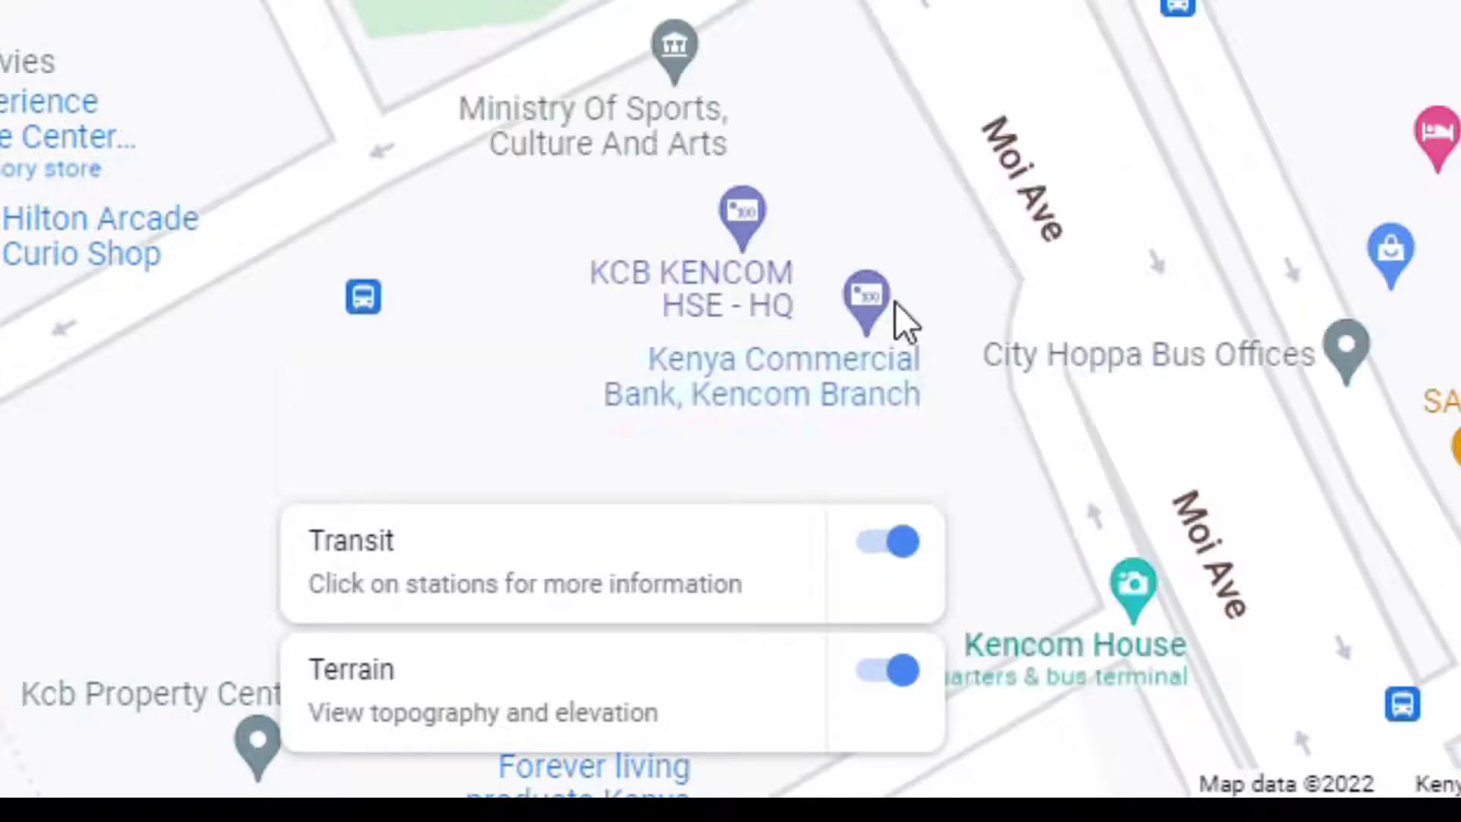
left_click_drag(636, 316, 571, 102)
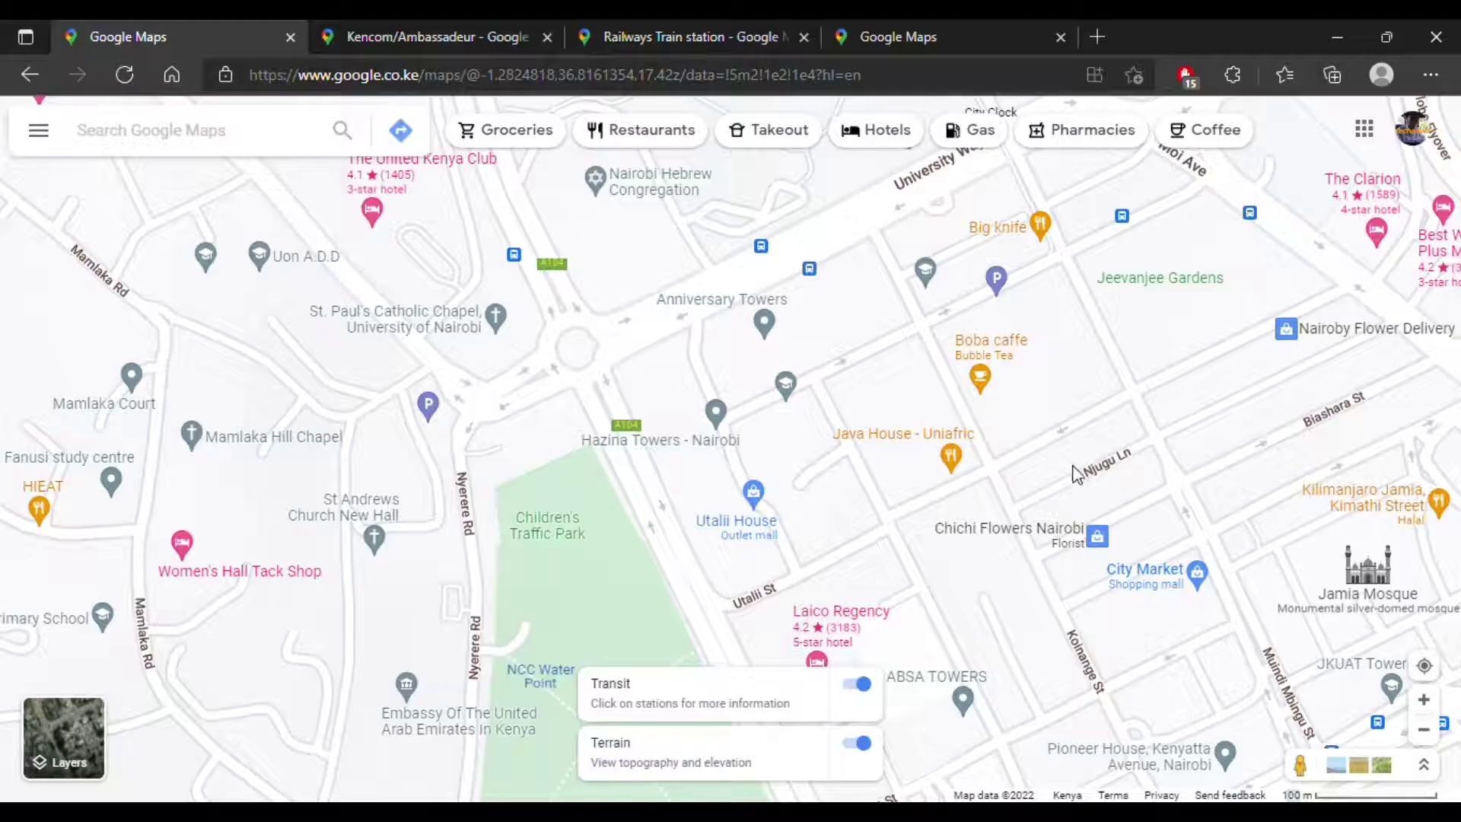
Measure a 1.40 km path from near University Way past the University of Nairobi toward Westlands
right_click(699, 322)
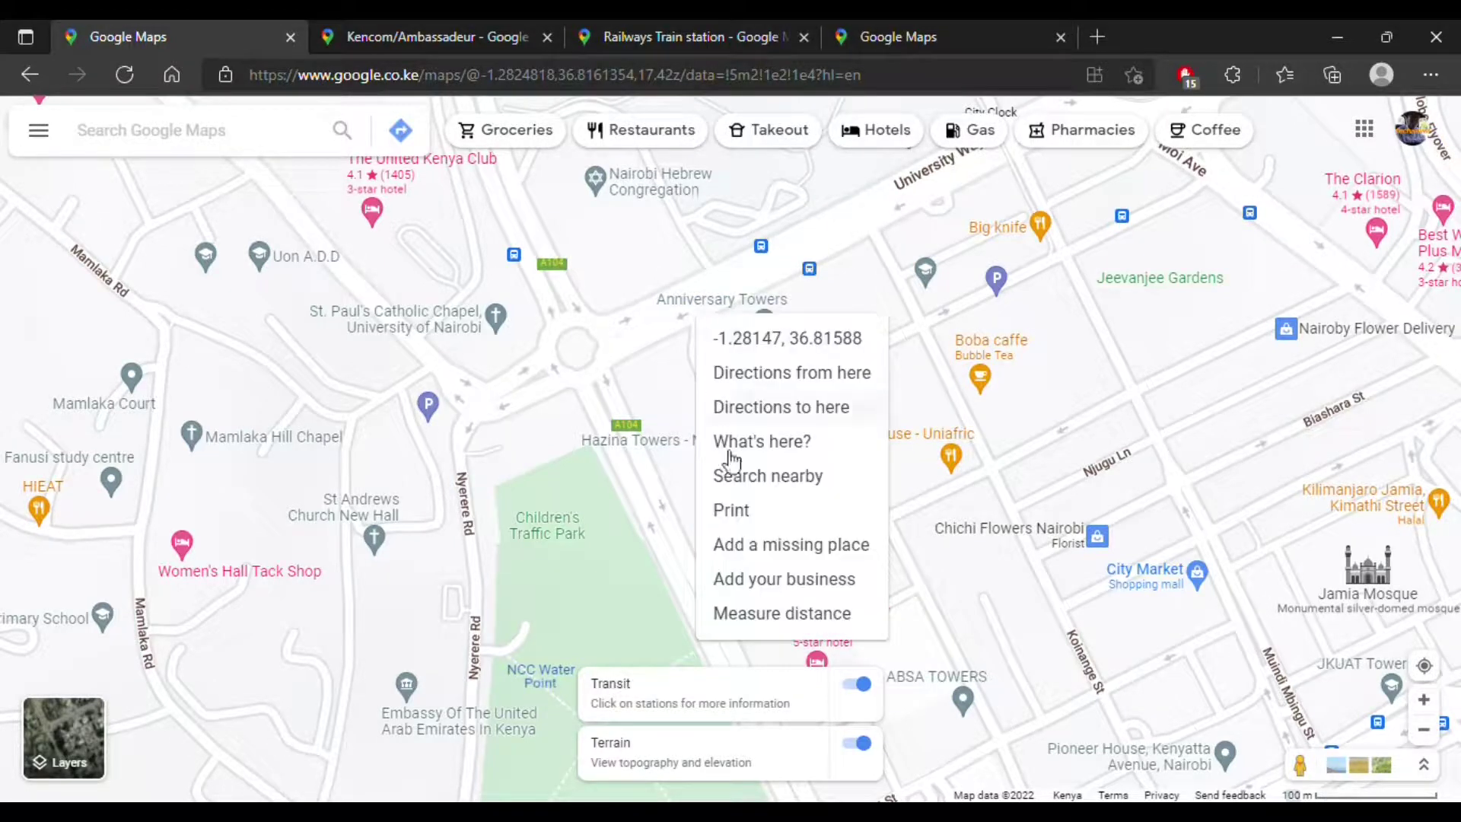
left_click(759, 605)
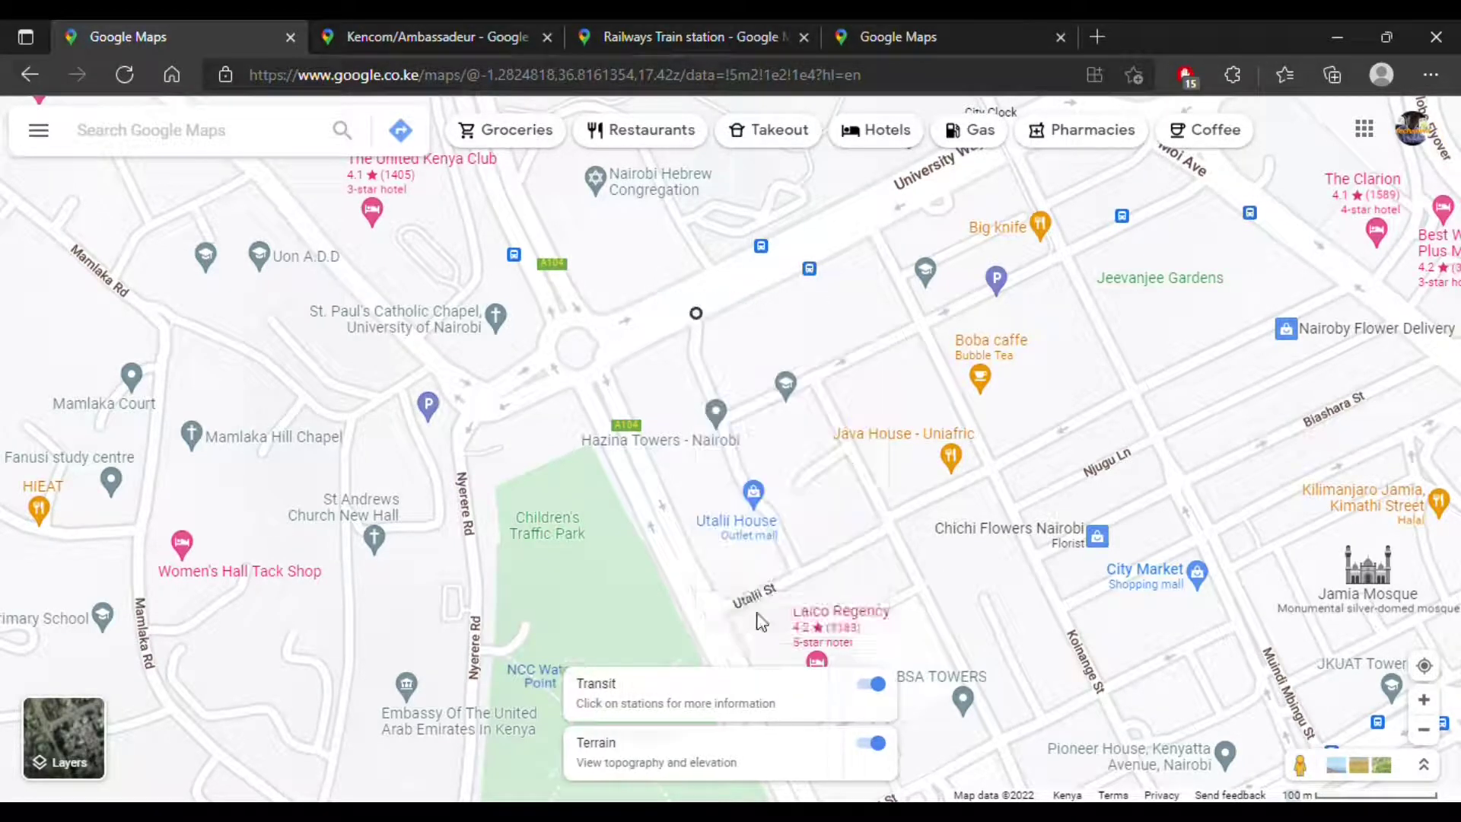
left_click(565, 384)
left_click(543, 340)
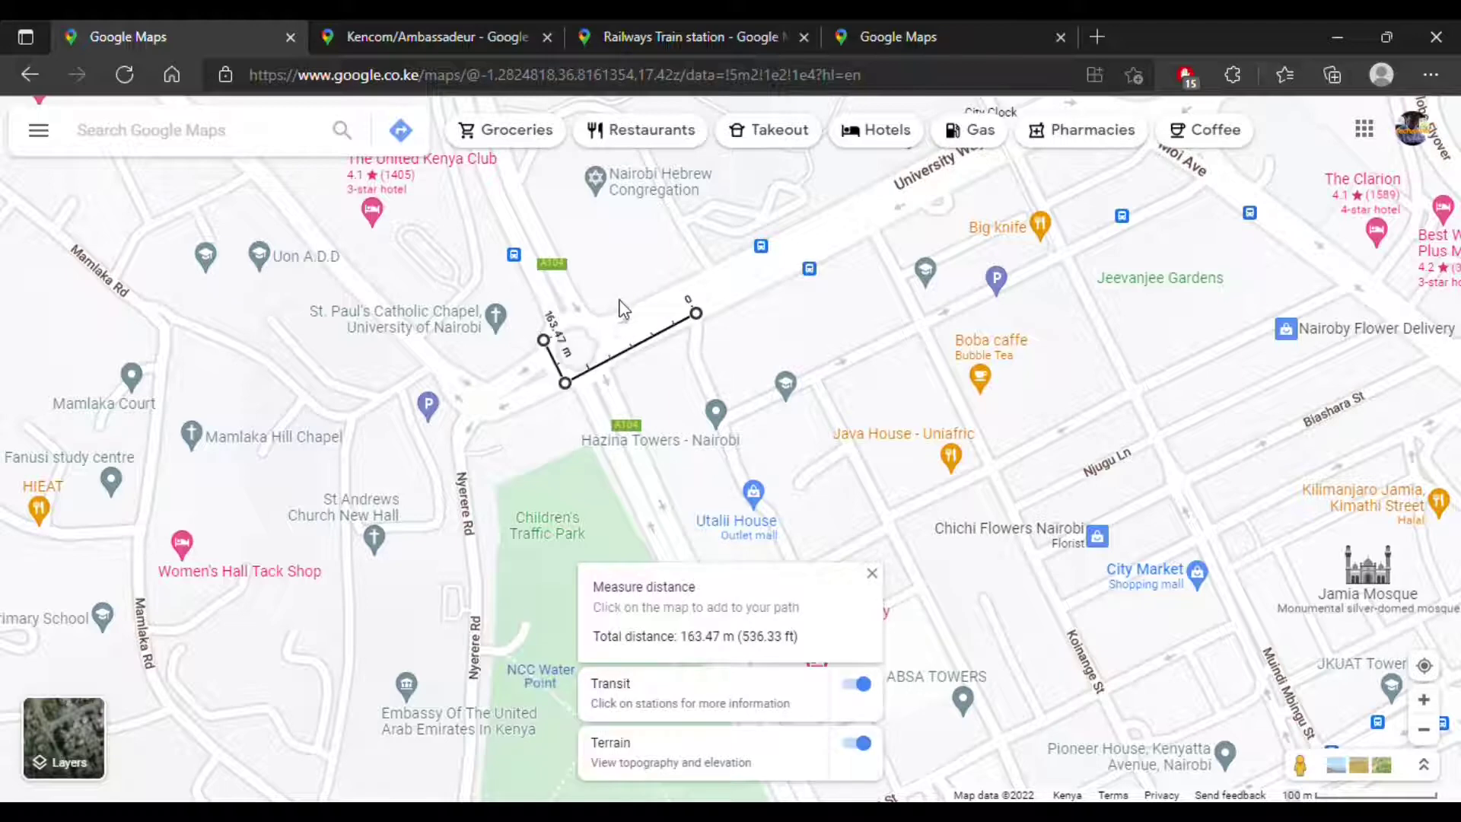
left_click(550, 313)
left_click_drag(643, 345, 761, 658)
left_click(630, 468)
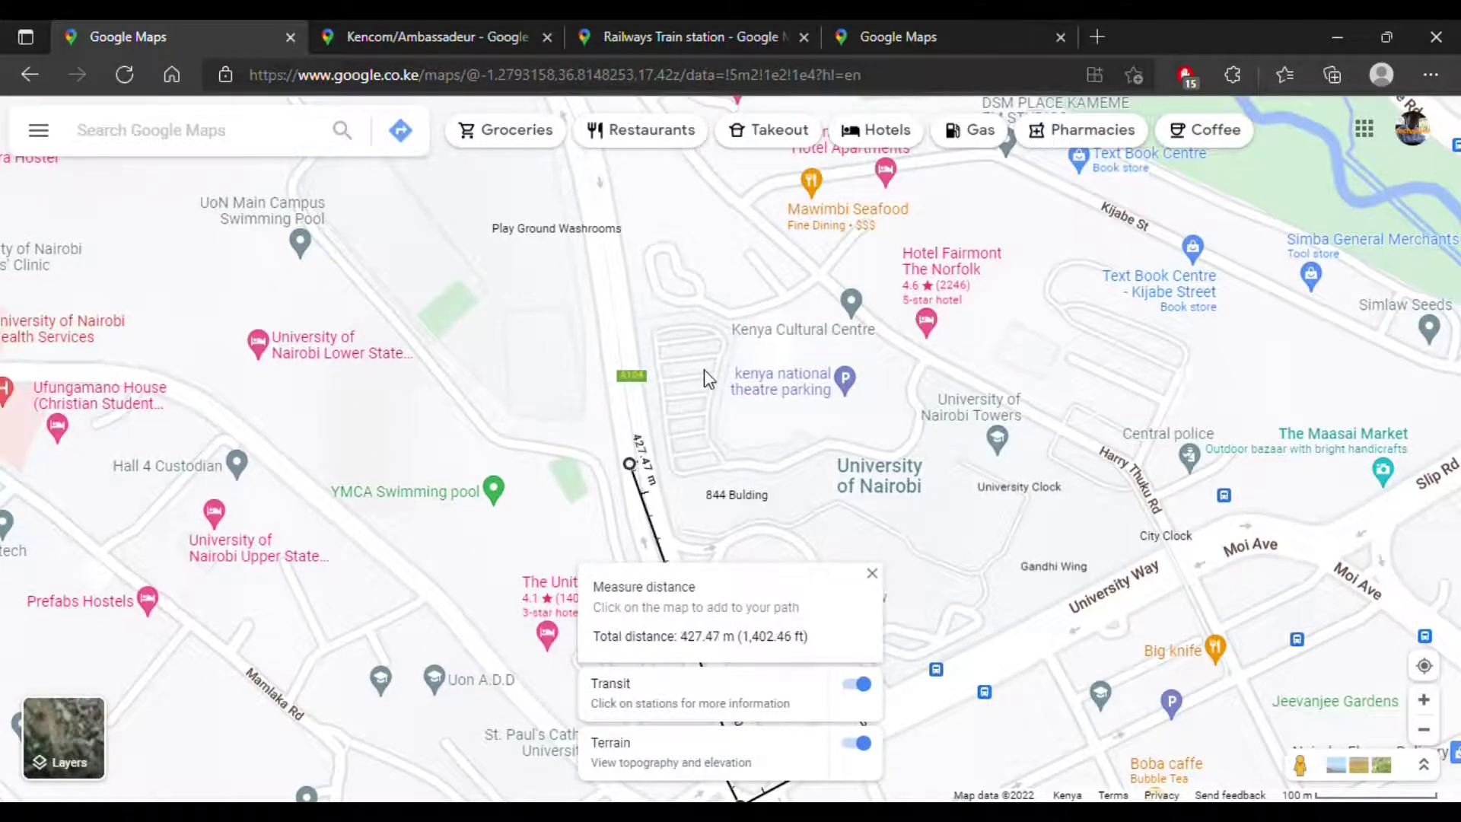
scroll(705, 368, "down", 2)
left_click_drag(391, 203, 583, 412)
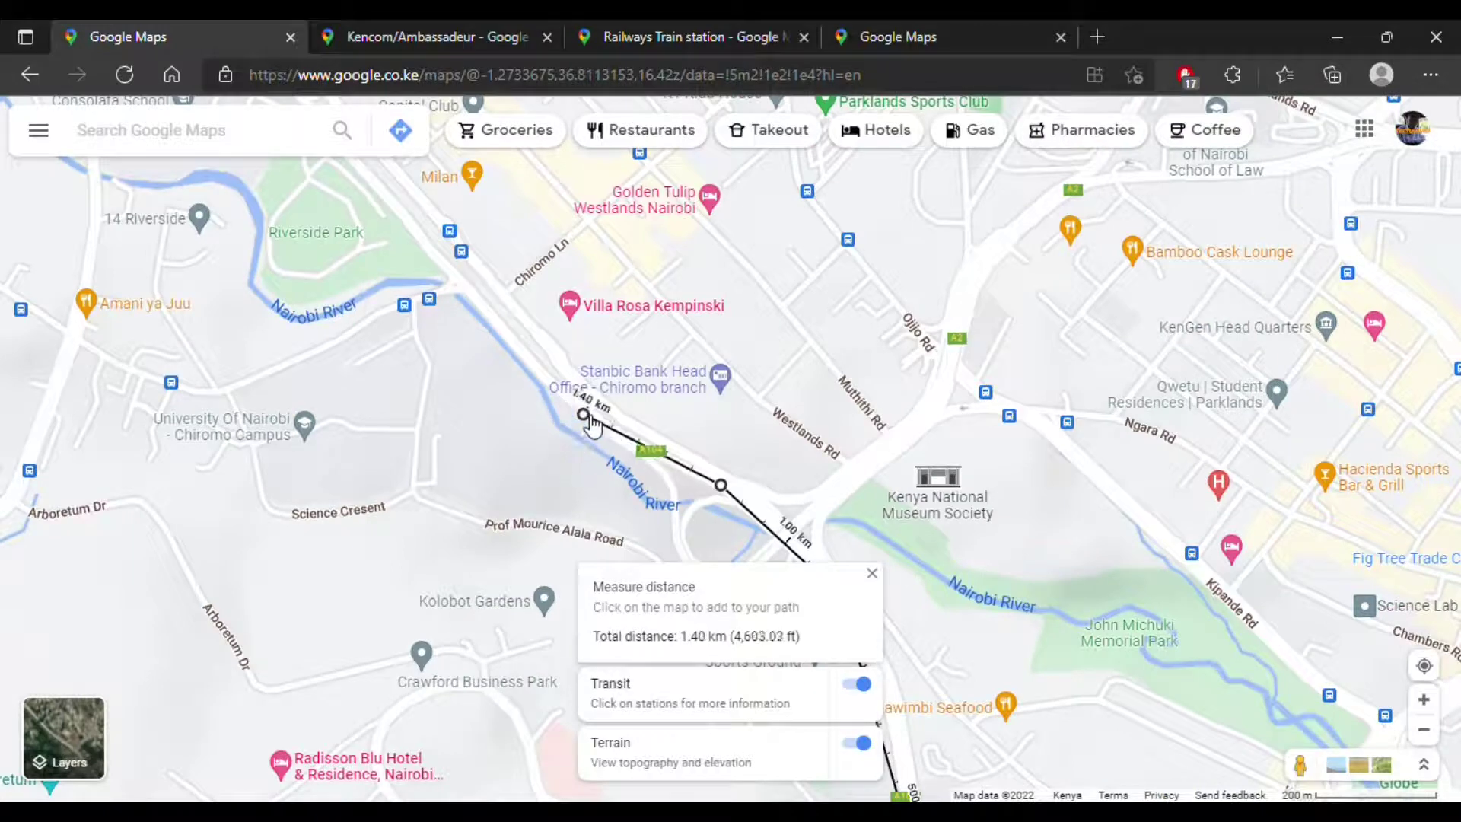
left_click_drag(358, 254, 598, 330)
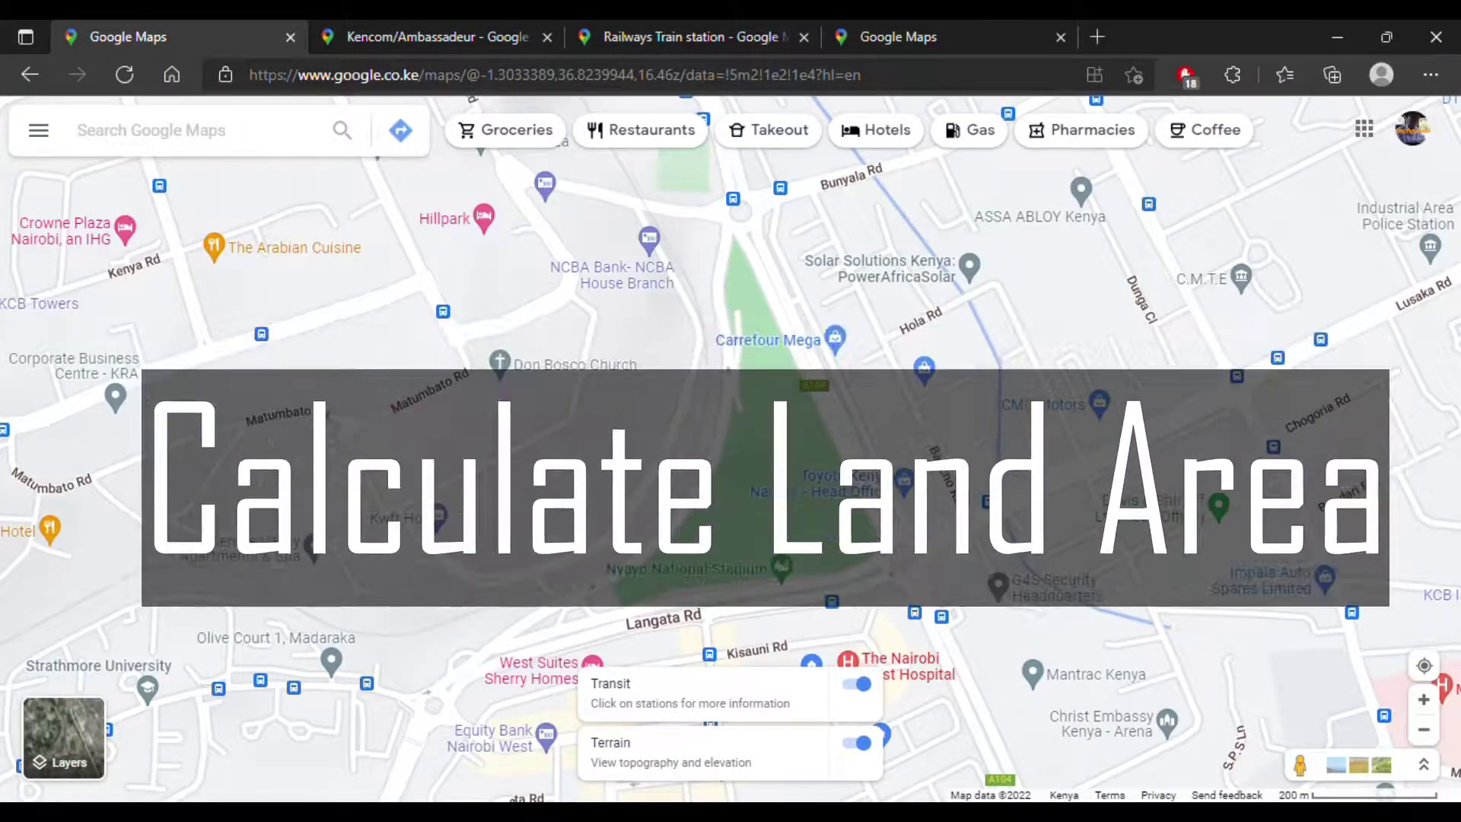
Zoom in on the Nyayo Stadium grounds' western corner at Aerodrome Rd and Langata Rd
left_click_drag(744, 512, 649, 495)
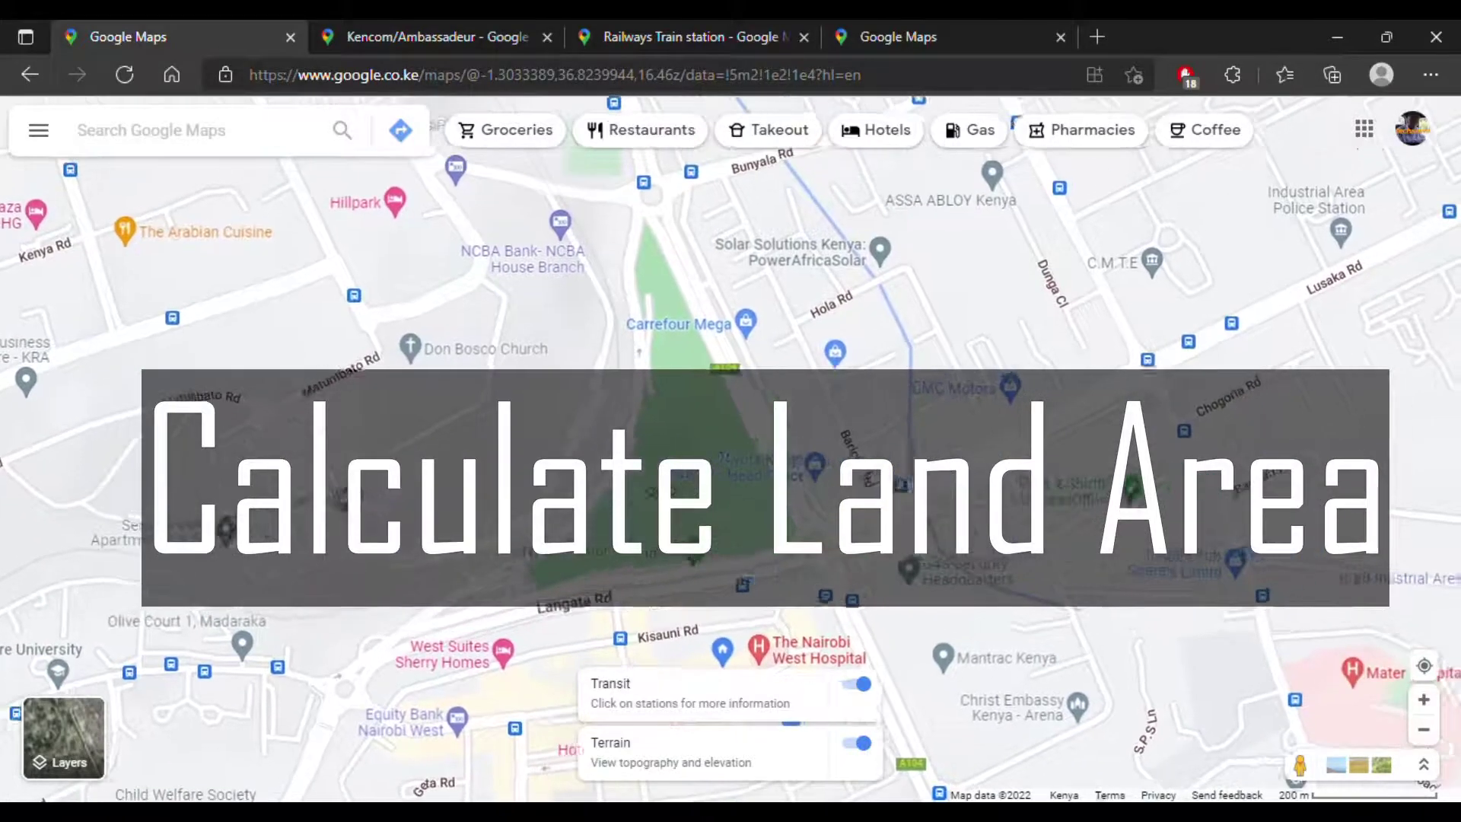
scroll(705, 496, "up", 1)
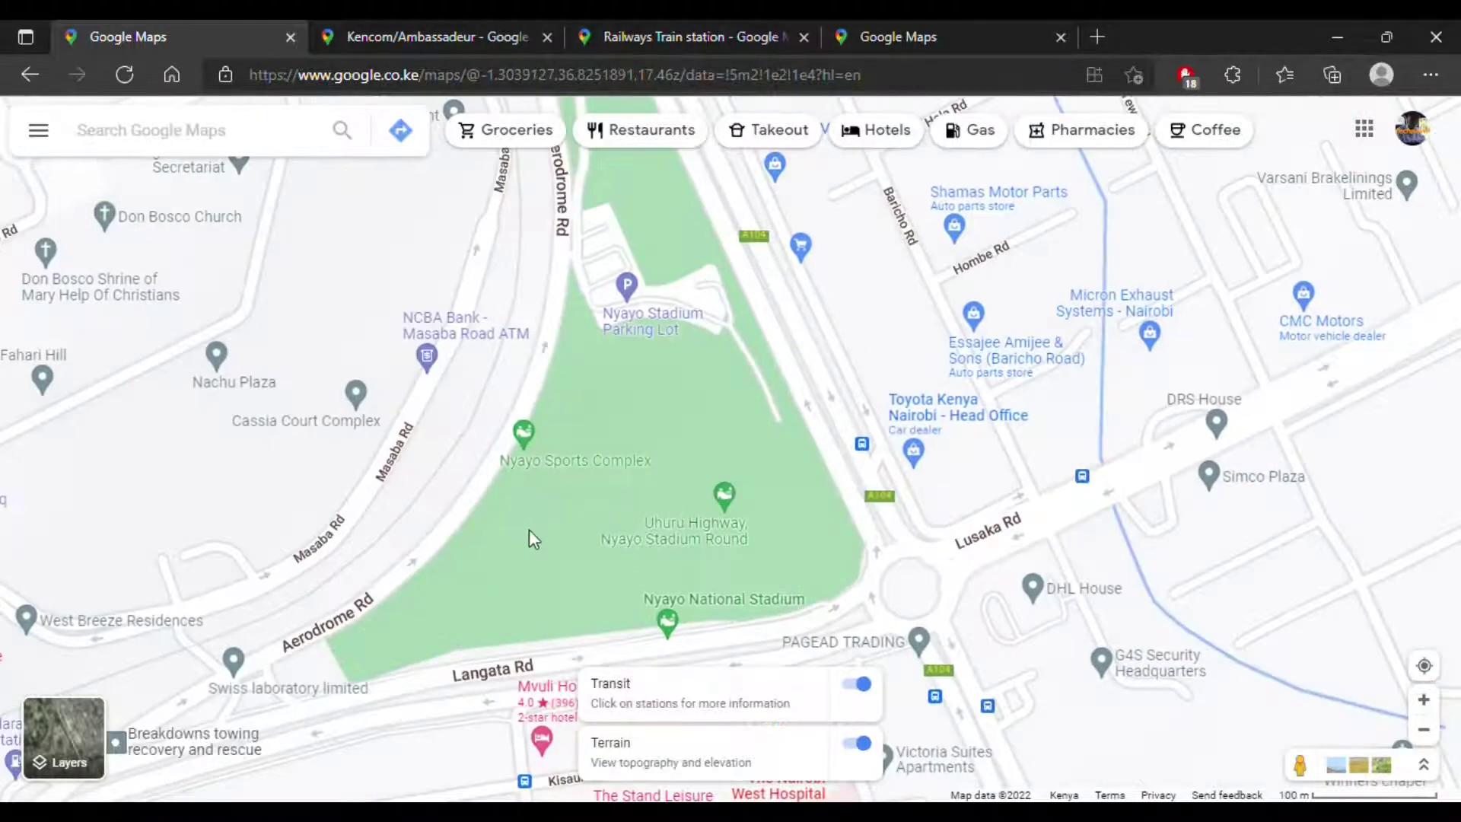
left_click_drag(528, 528, 788, 413)
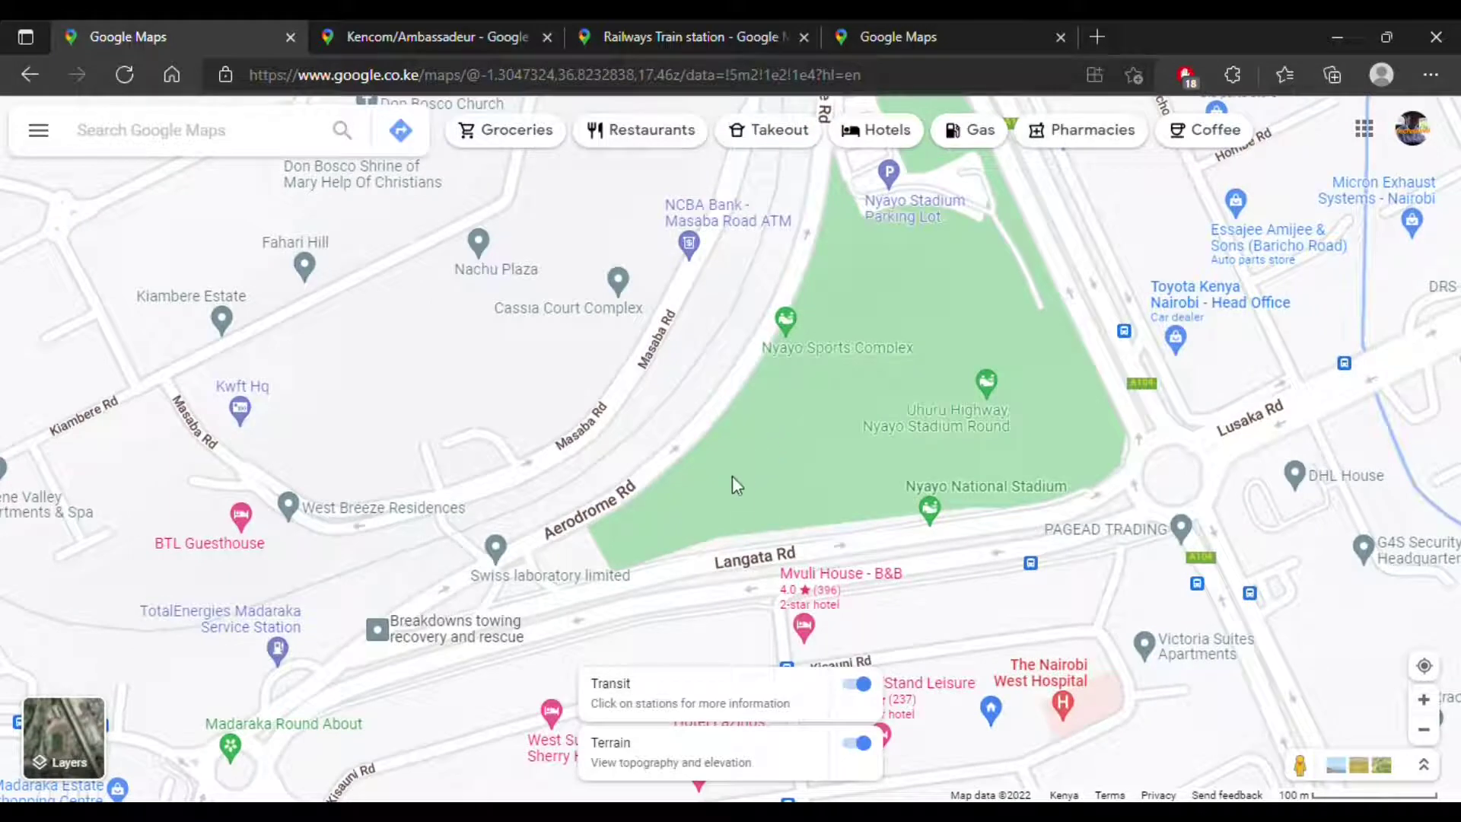
scroll(732, 484, "up", 5)
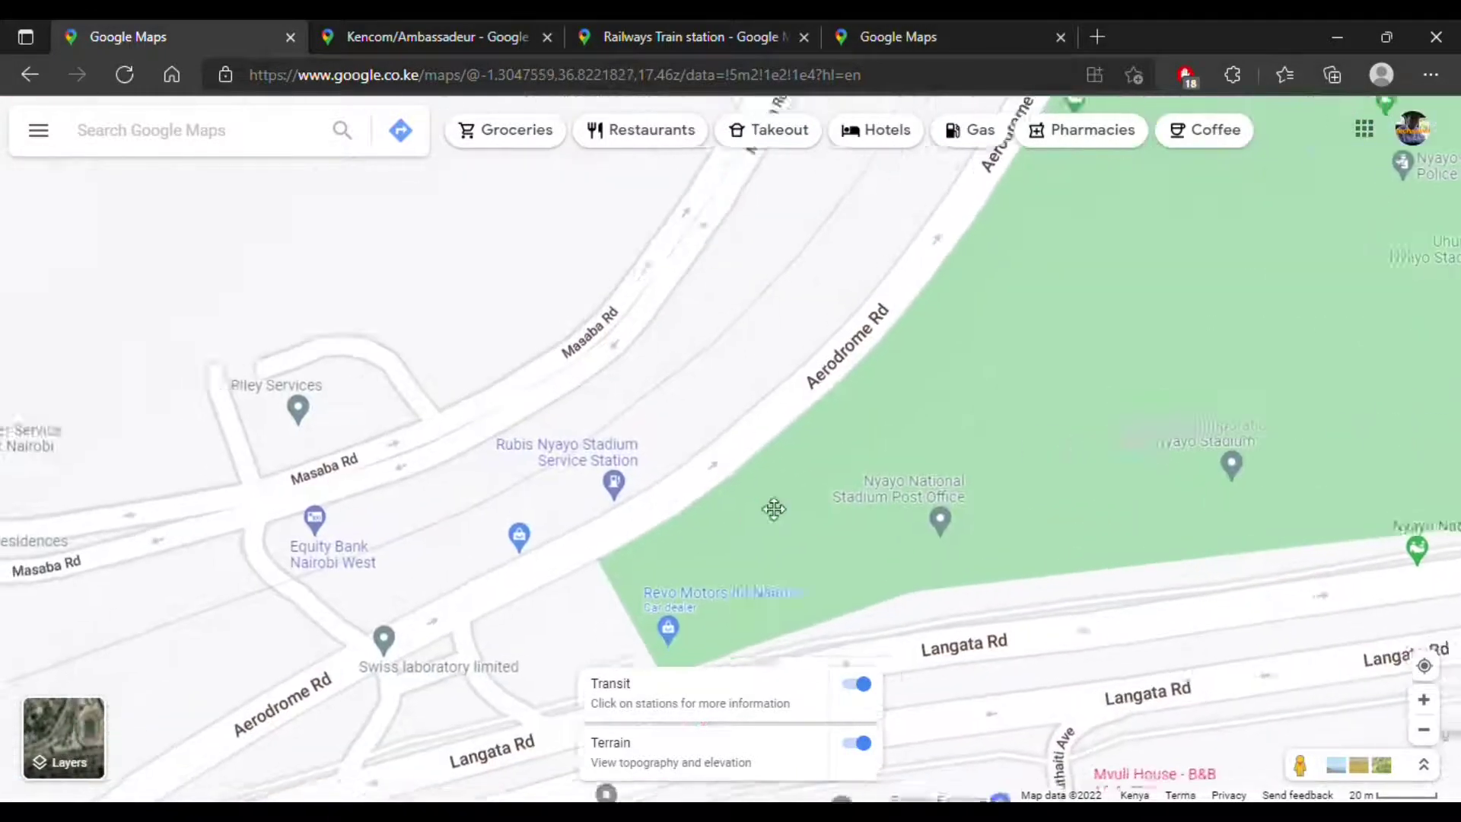
Start measuring at the grounds' western corner and follow the Langata Rd edge to 445.29 m
right_click(647, 531)
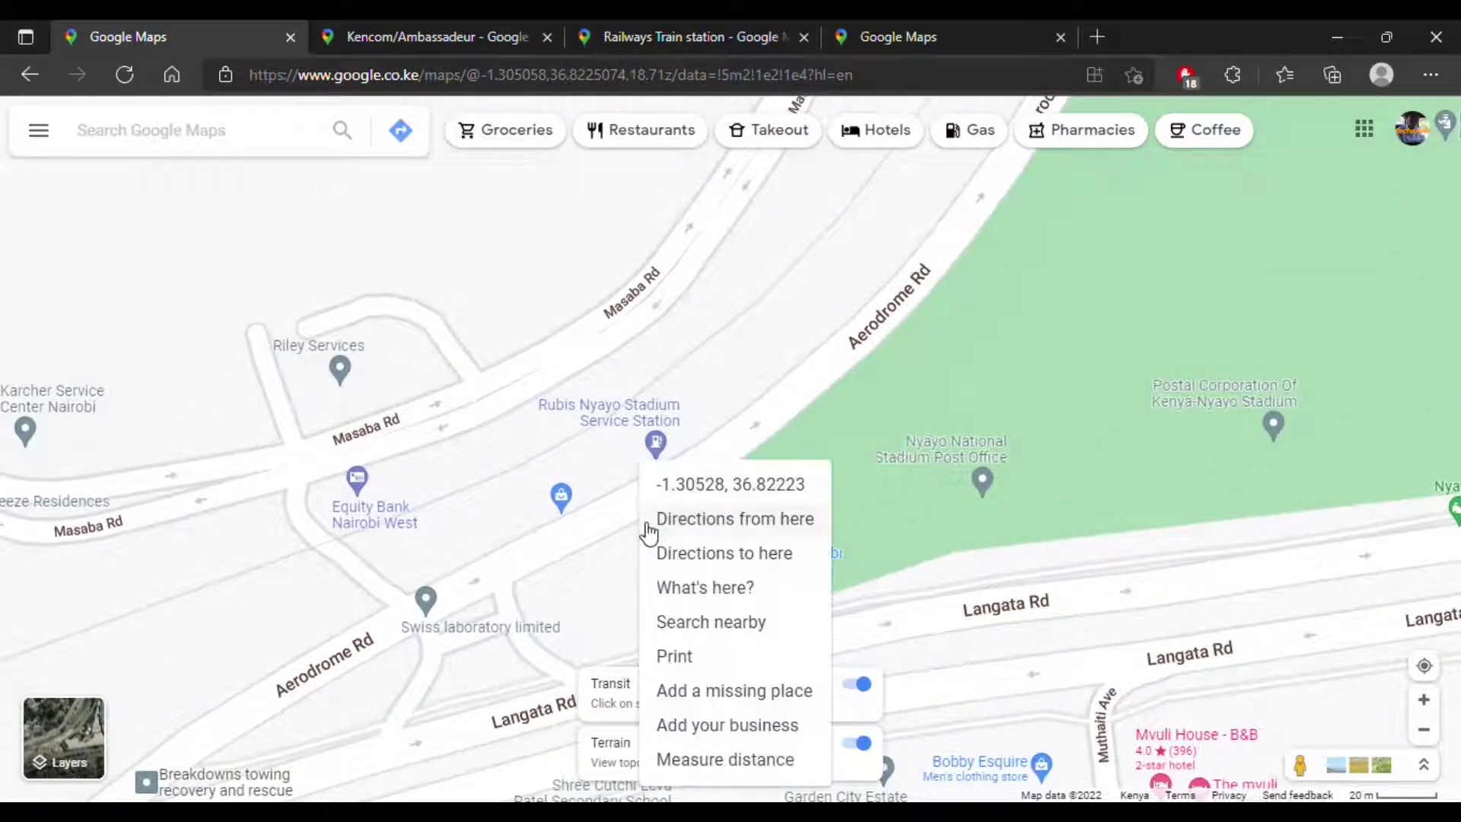
left_click(718, 761)
left_click_drag(873, 562, 810, 366)
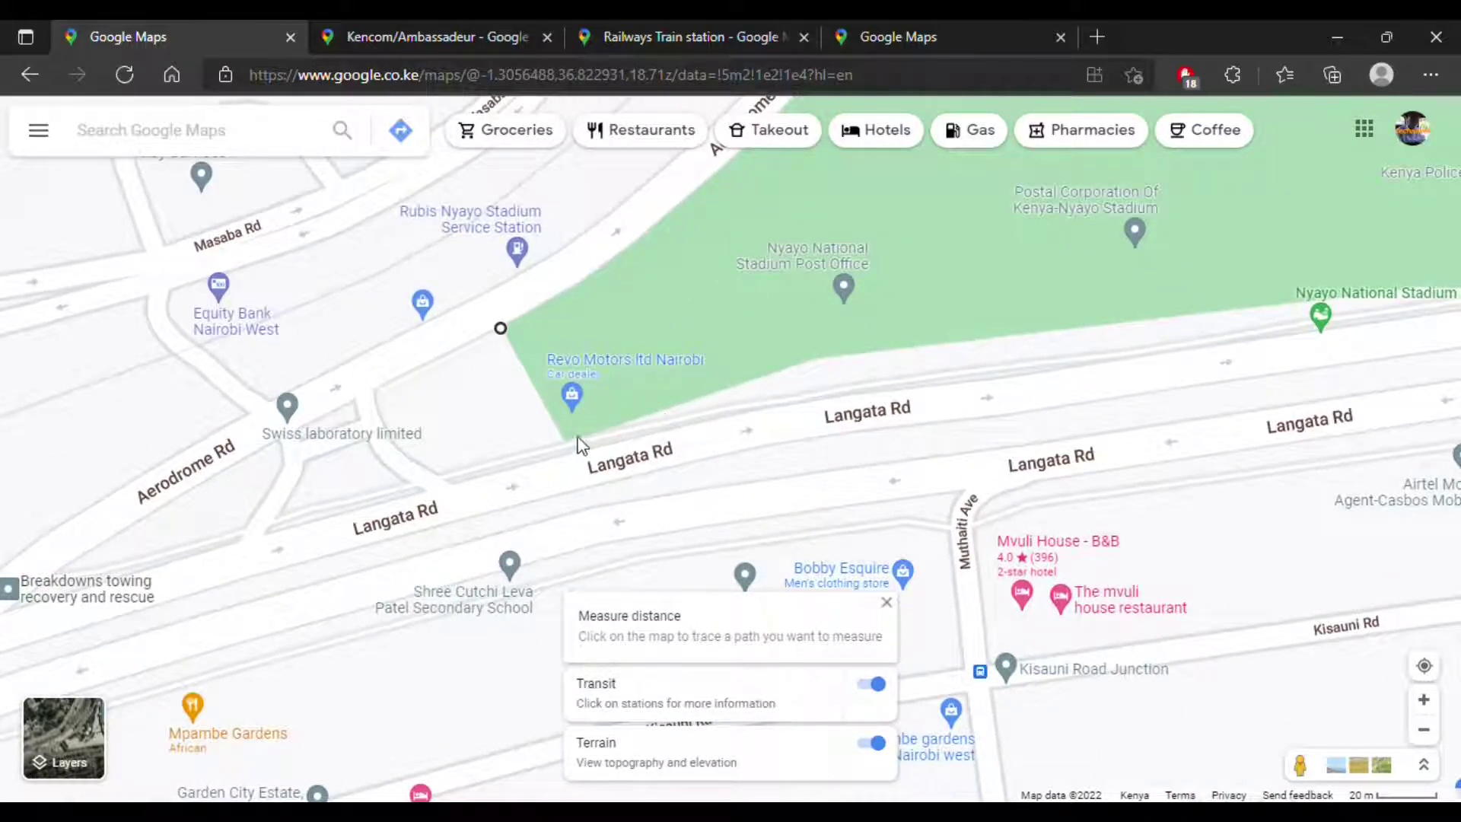
left_click(563, 439)
left_click_drag(971, 398, 548, 398)
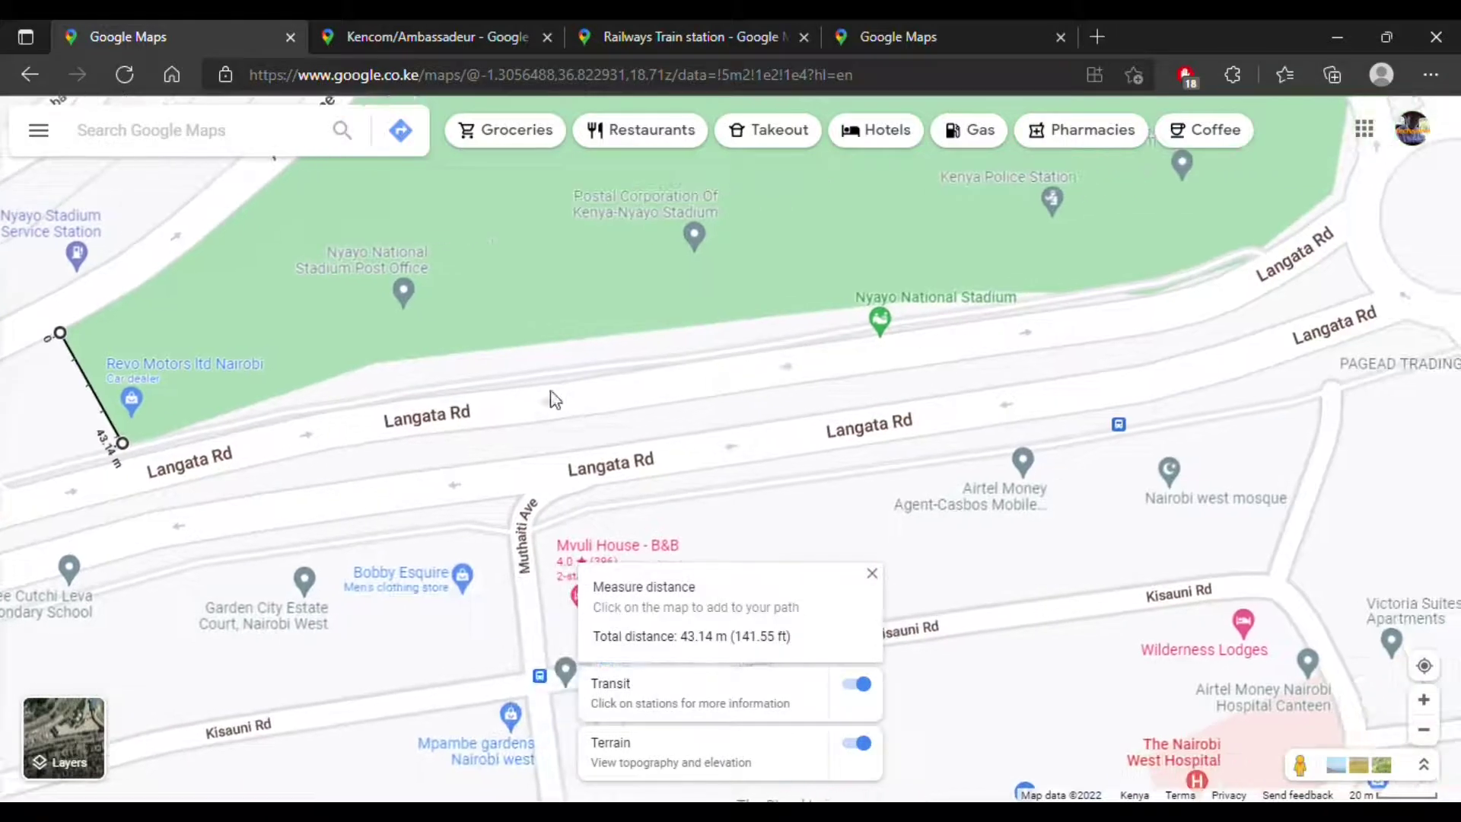
left_click(844, 320)
left_click_drag(1285, 252, 876, 316)
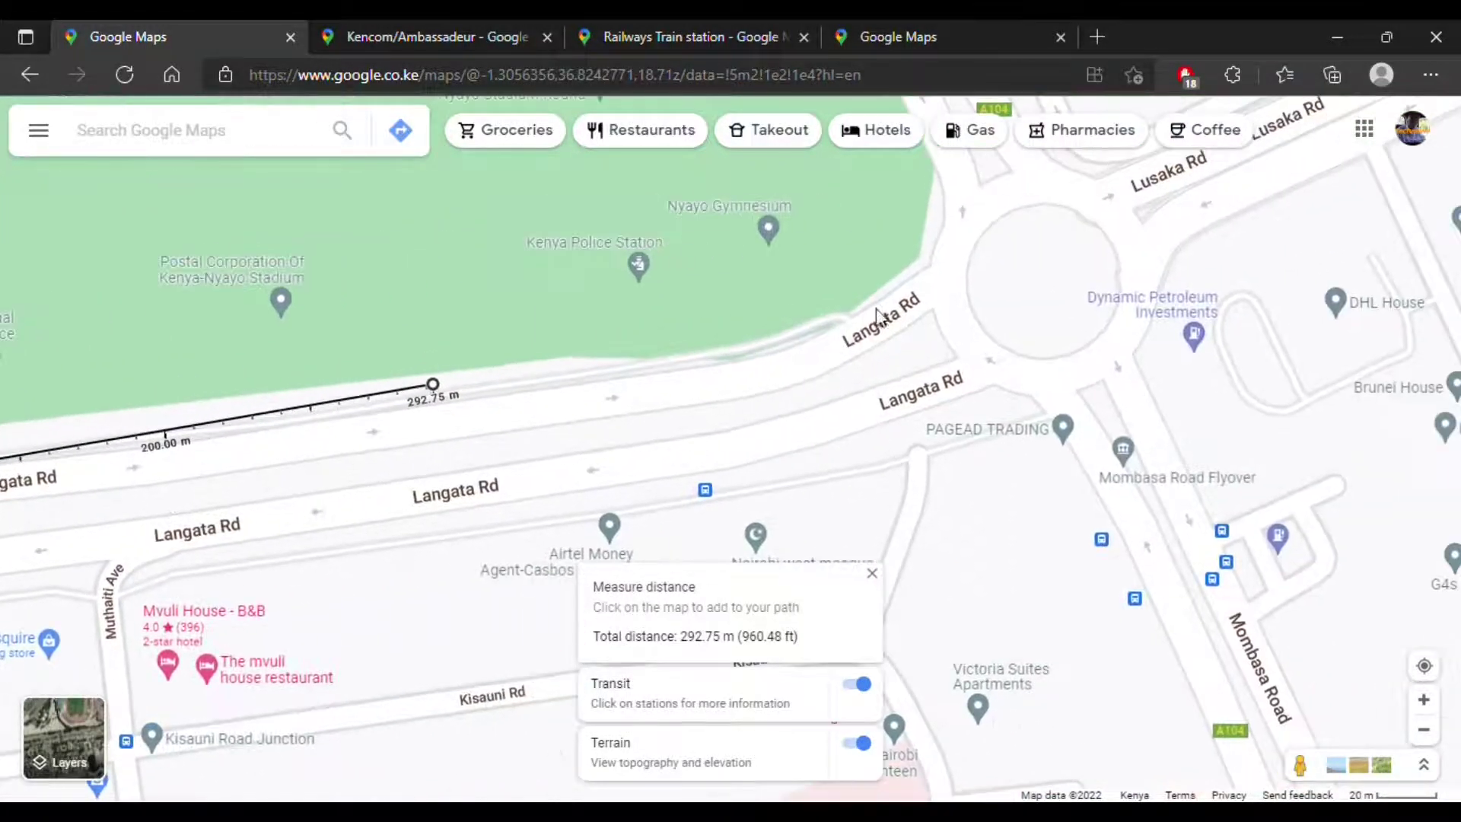
left_click(876, 301)
Continue the boundary path past Uhuru Highway to the northern tip of the grounds
left_click_drag(1027, 255, 854, 346)
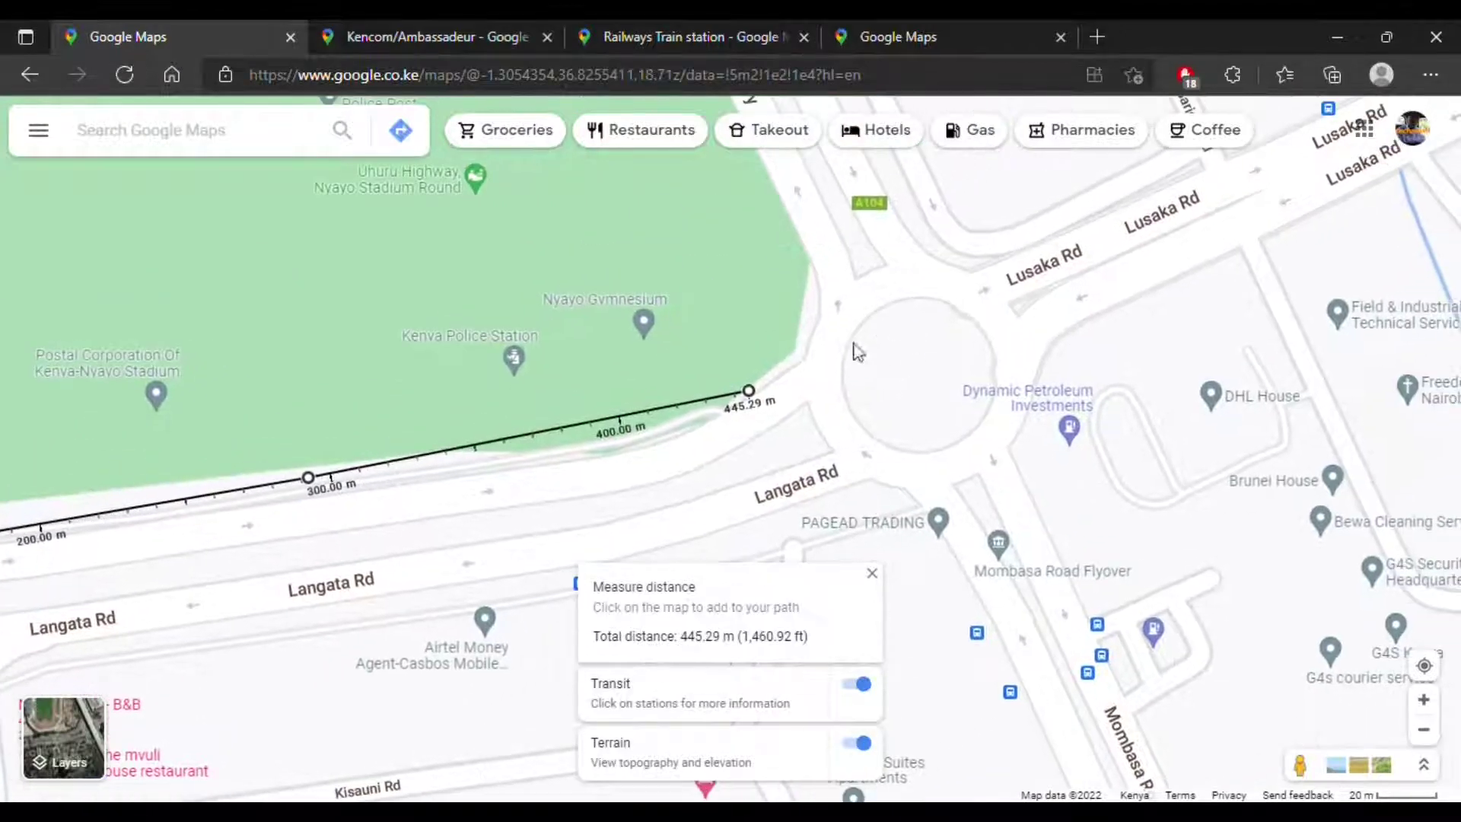
left_click(795, 350)
left_click_drag(797, 297, 821, 374)
left_click(822, 383)
scroll(843, 340, "down", 4)
left_click_drag(697, 272, 733, 364)
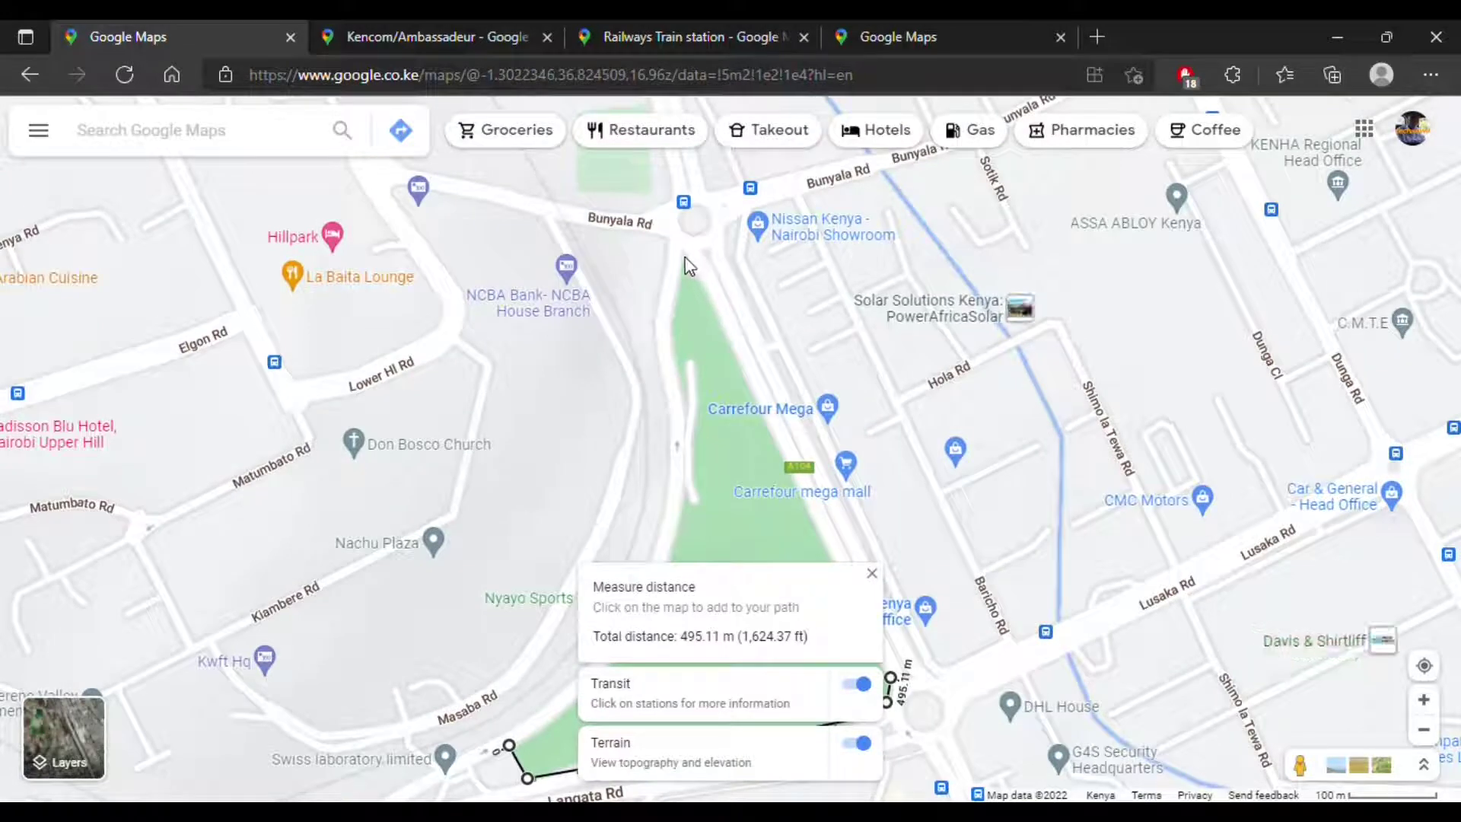
left_click(684, 257)
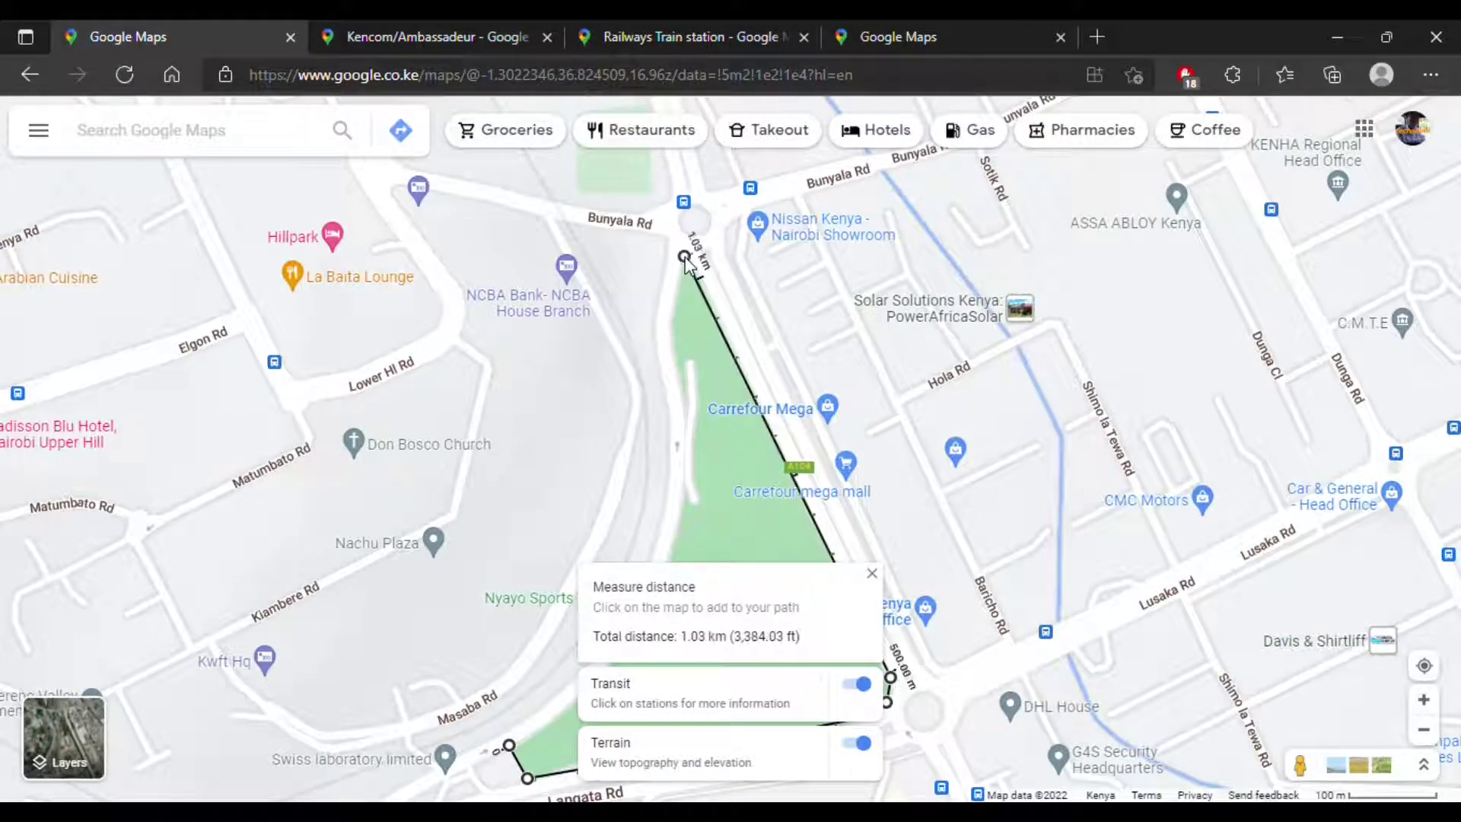
Trace the western edge past Masaba Rd to Aerodrome Rd, bringing the path to 1.60 km
left_click(674, 327)
left_click_drag(684, 340, 672, 296)
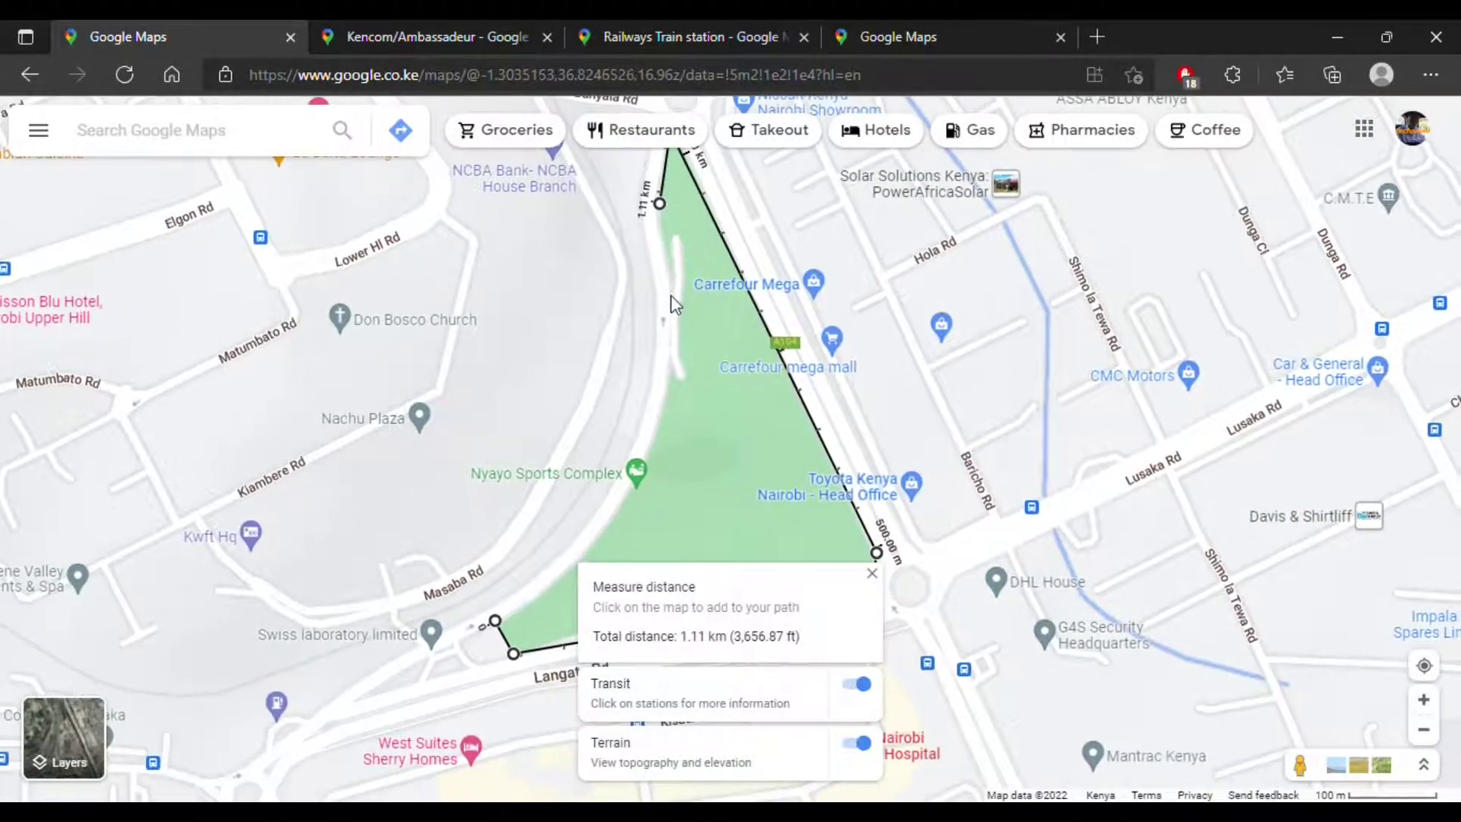
left_click(671, 295)
left_click_drag(677, 381, 671, 300)
left_click(666, 293)
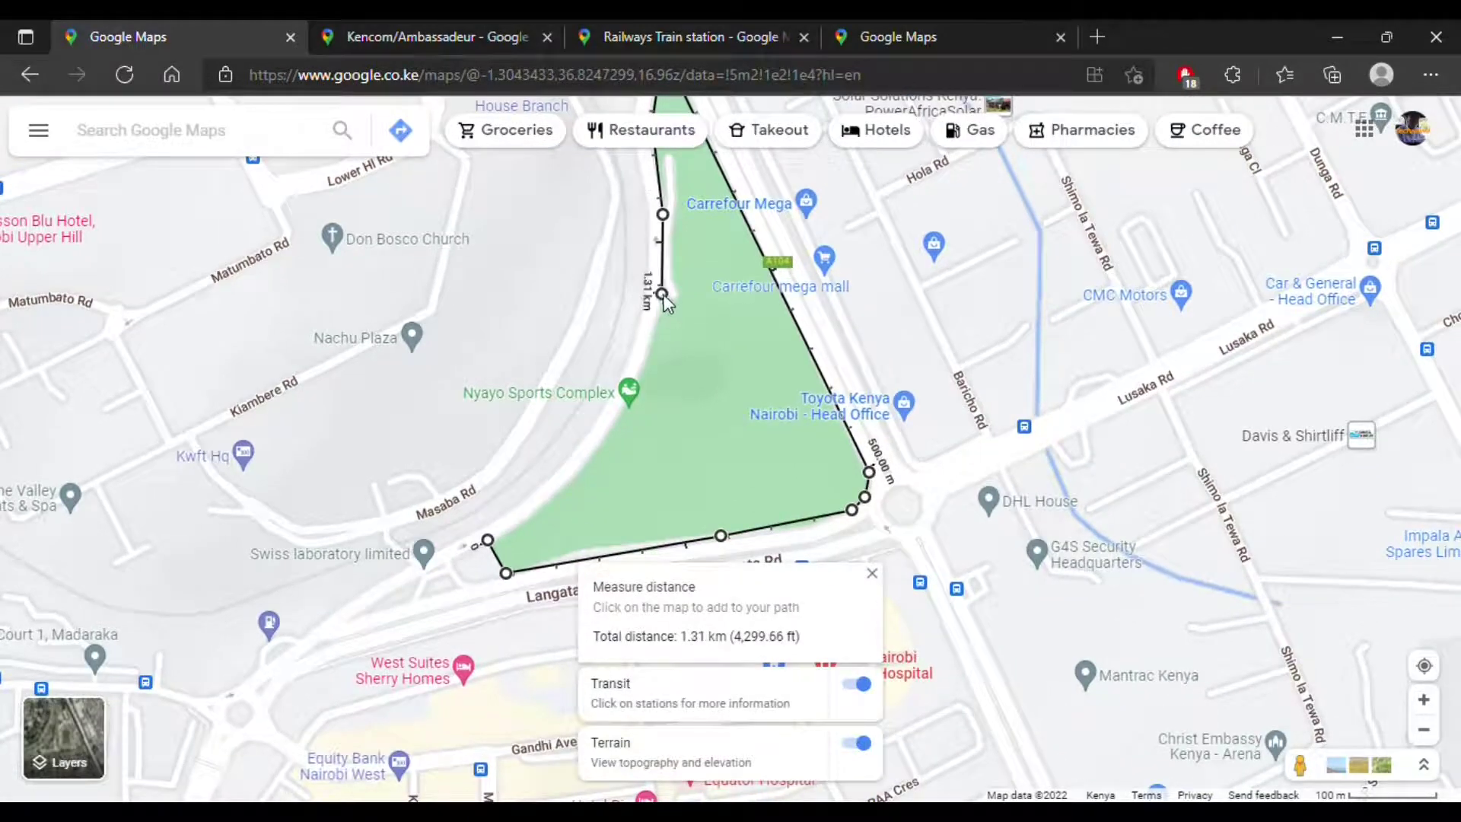
left_click_drag(633, 398, 791, 173)
left_click(673, 292)
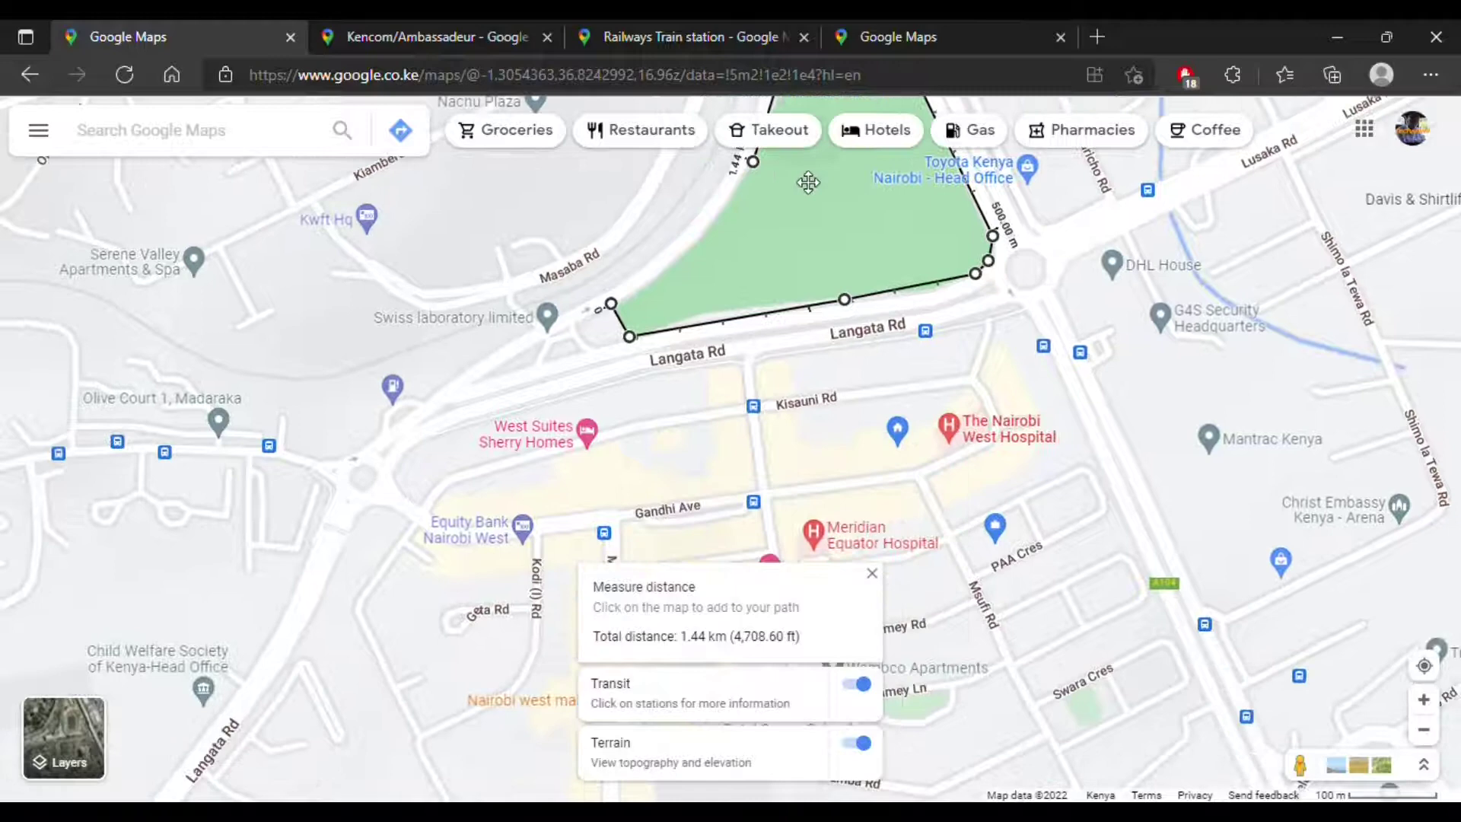
left_click(711, 226)
left_click_drag(747, 283, 842, 323)
scroll(820, 308, "up", 2)
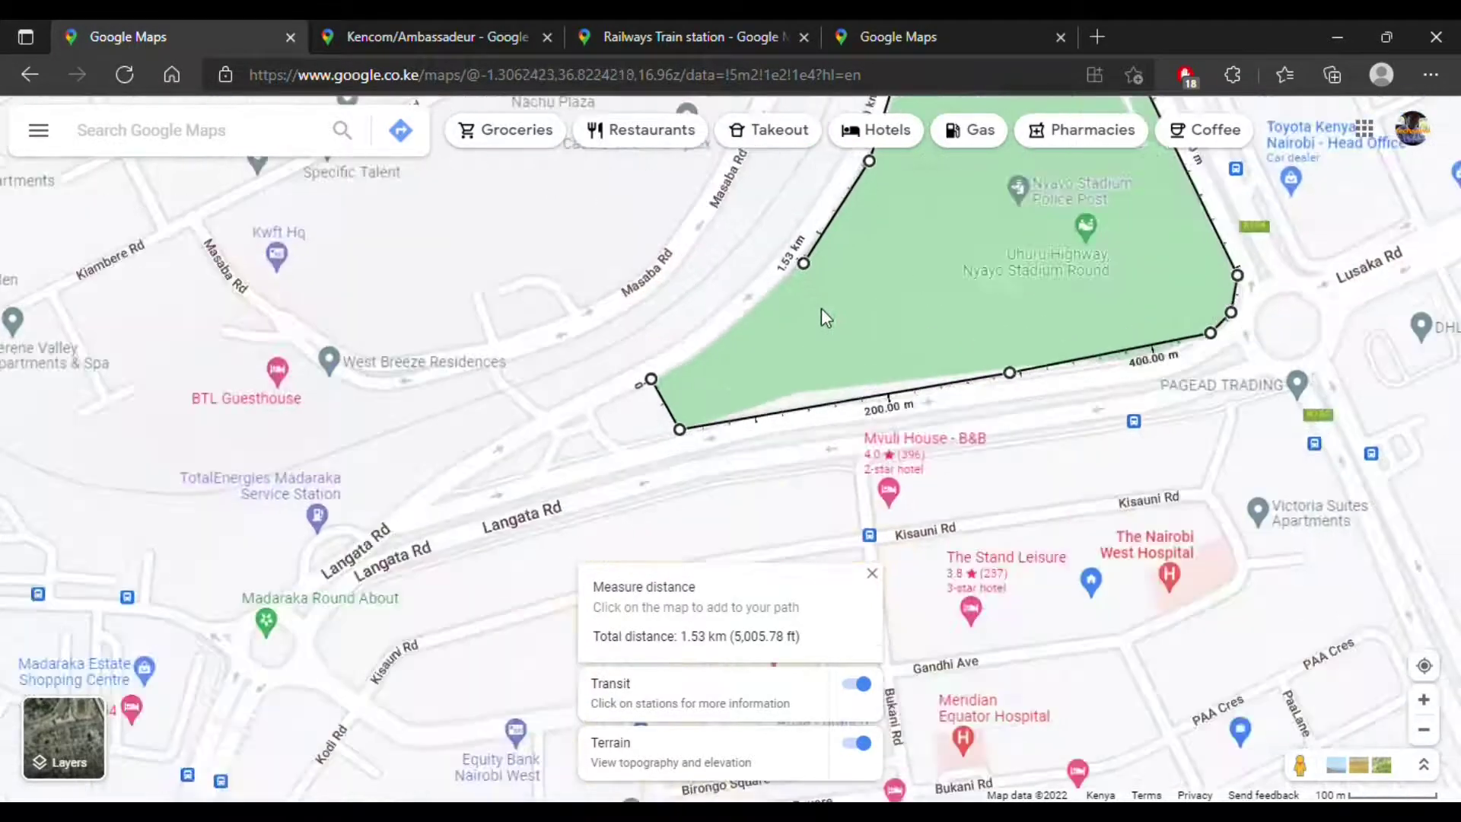
scroll(820, 309, "up", 2)
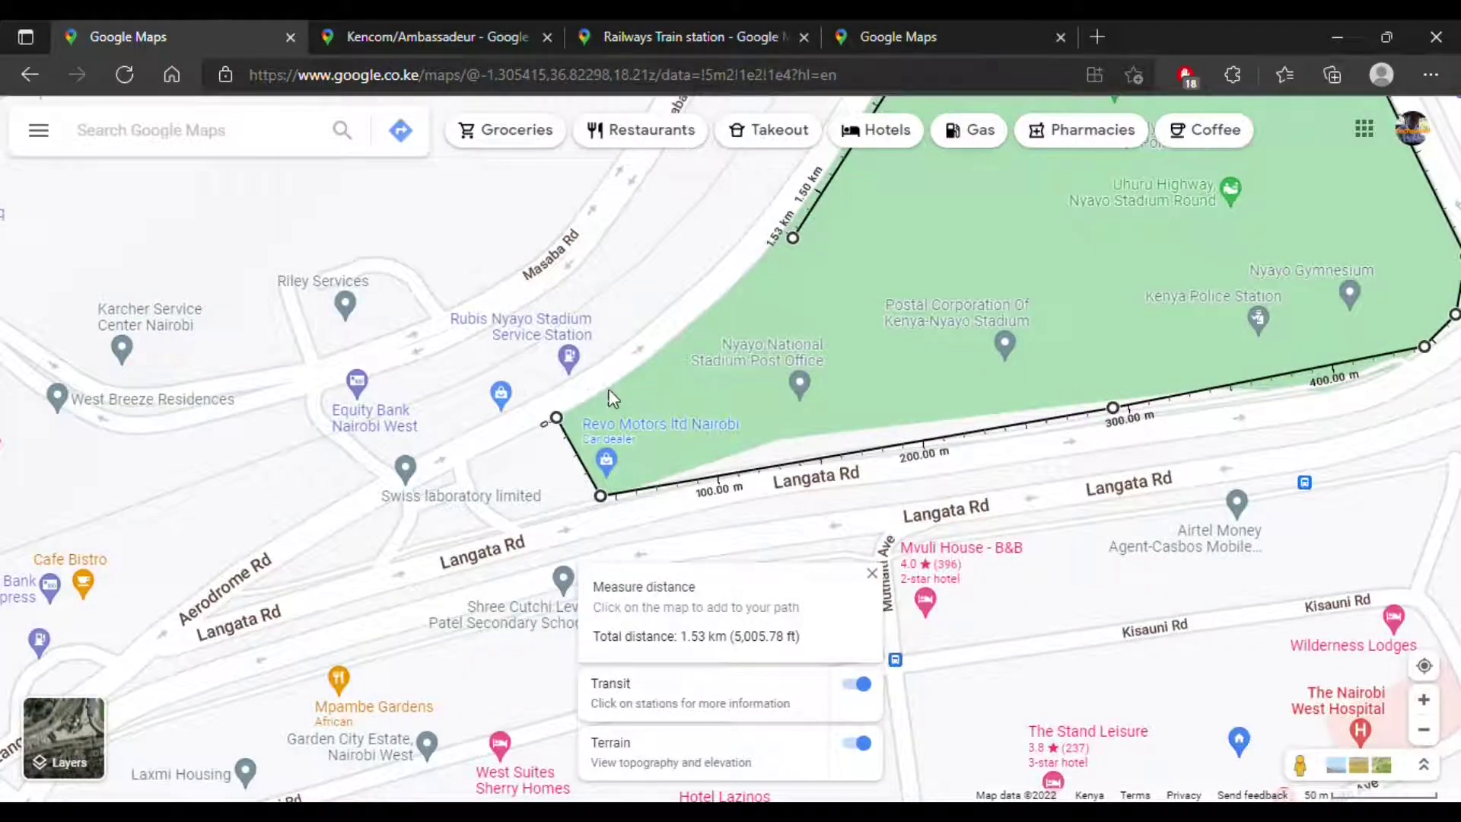
left_click(674, 344)
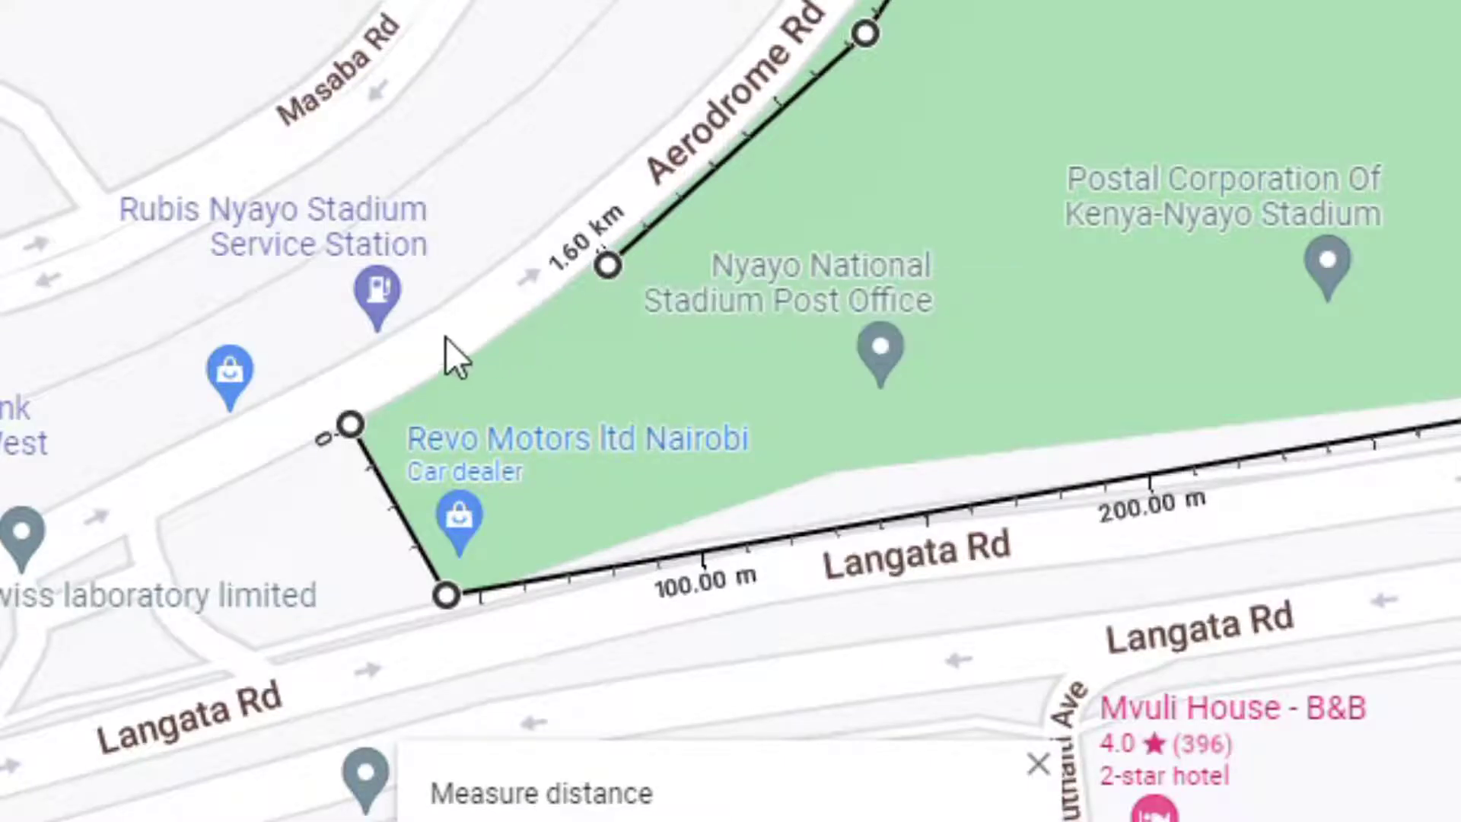
Close the stadium path into a polygon and read its 95,983.52 m² area over 1.67 km
left_click(351, 426)
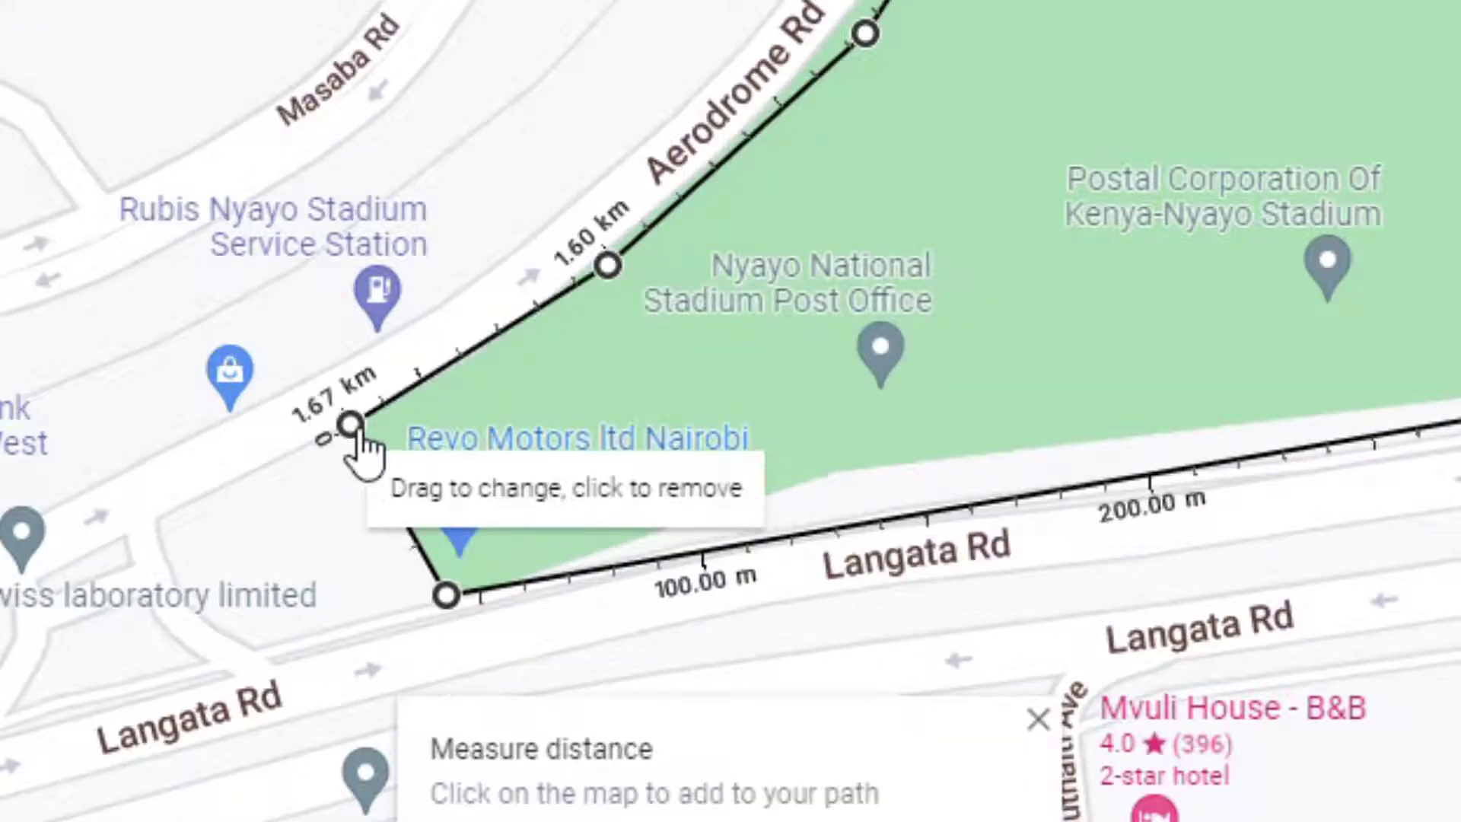
left_click_drag(624, 428, 434, 473)
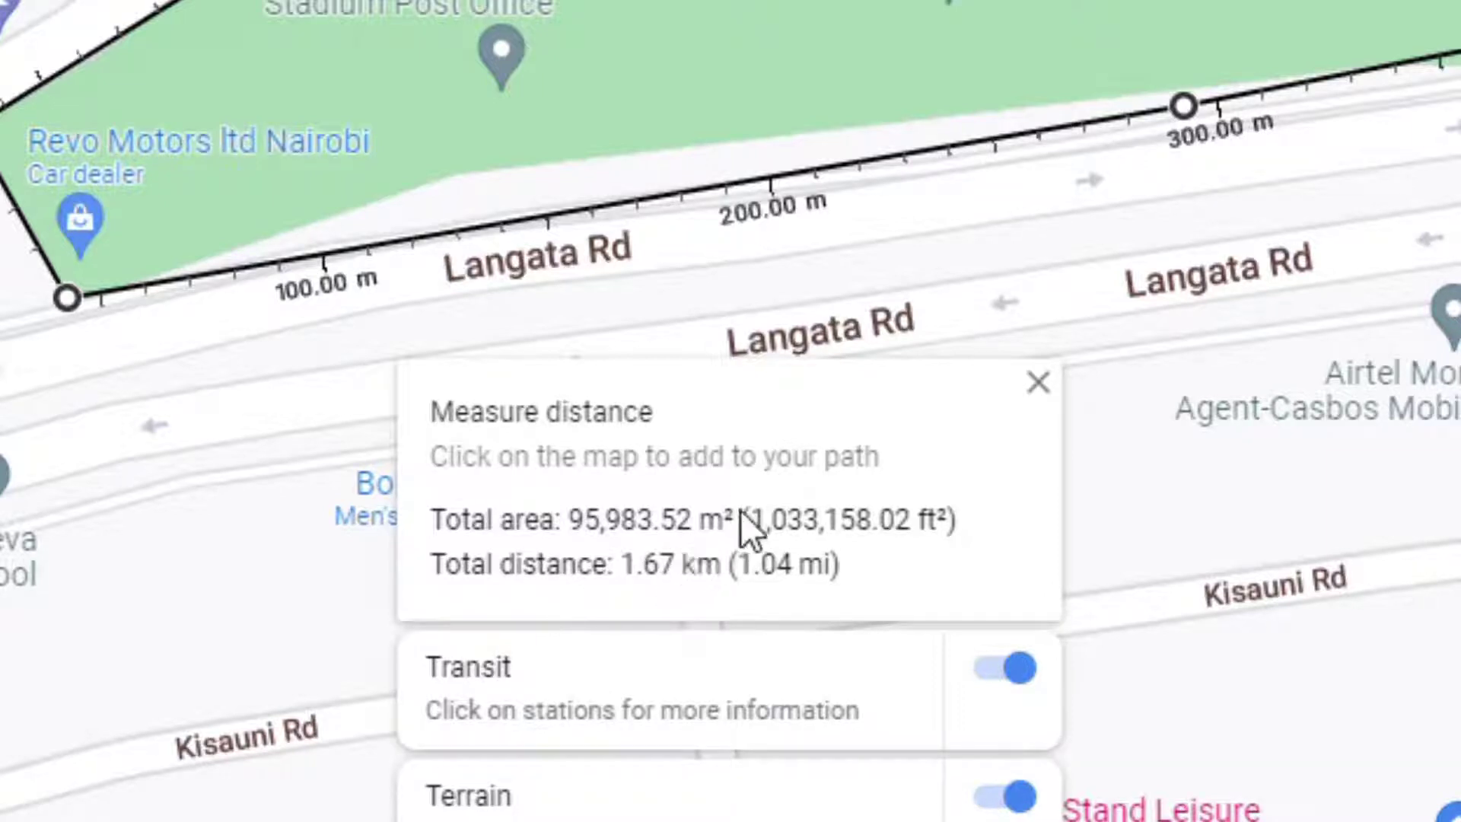
left_click_drag(758, 525, 949, 514)
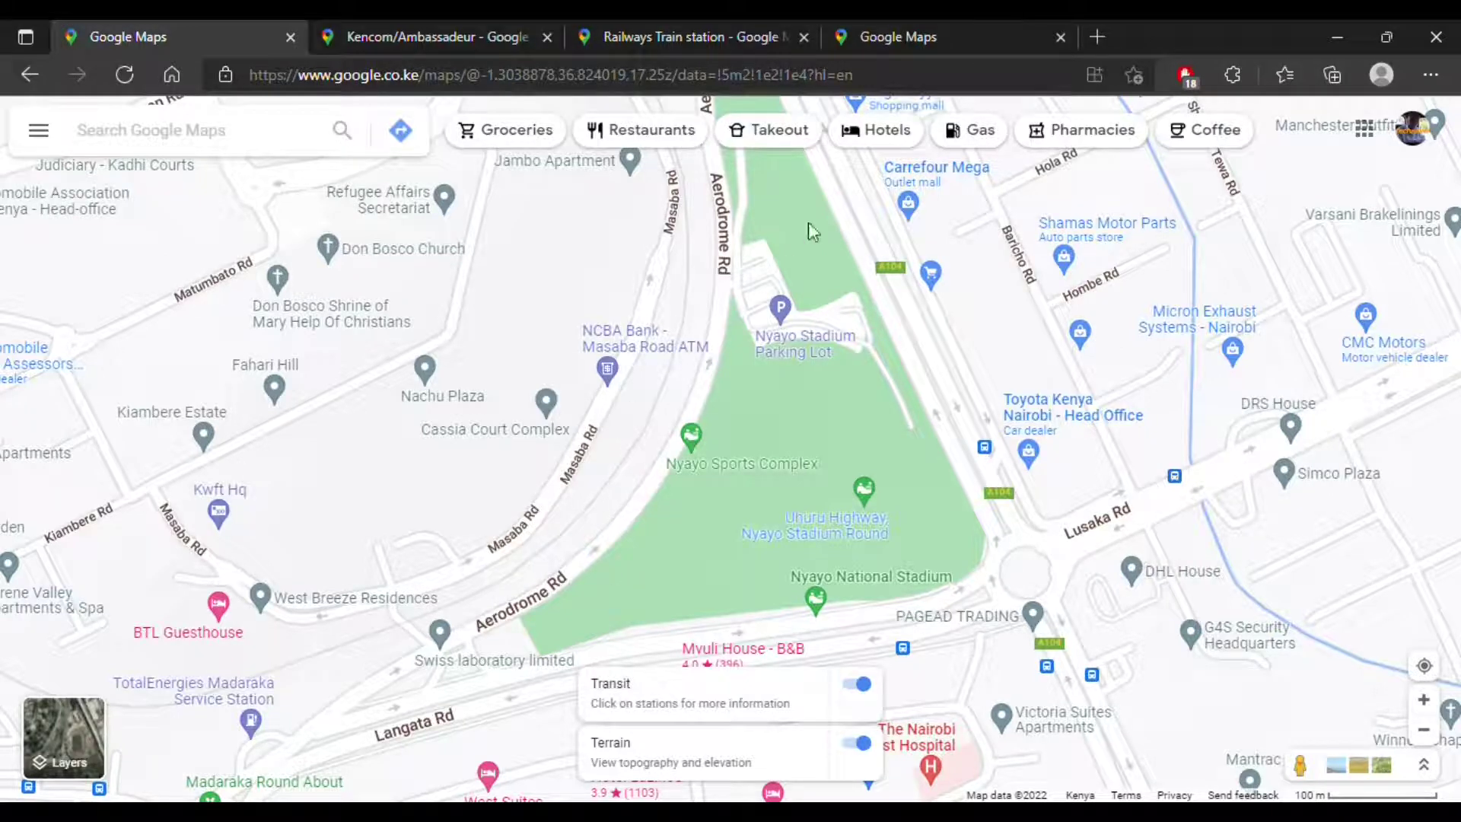
On the satellite tab, outline the Industrial Attachment Offices building: 1,535.40 m² over 215.23 m
left_click(860, 36)
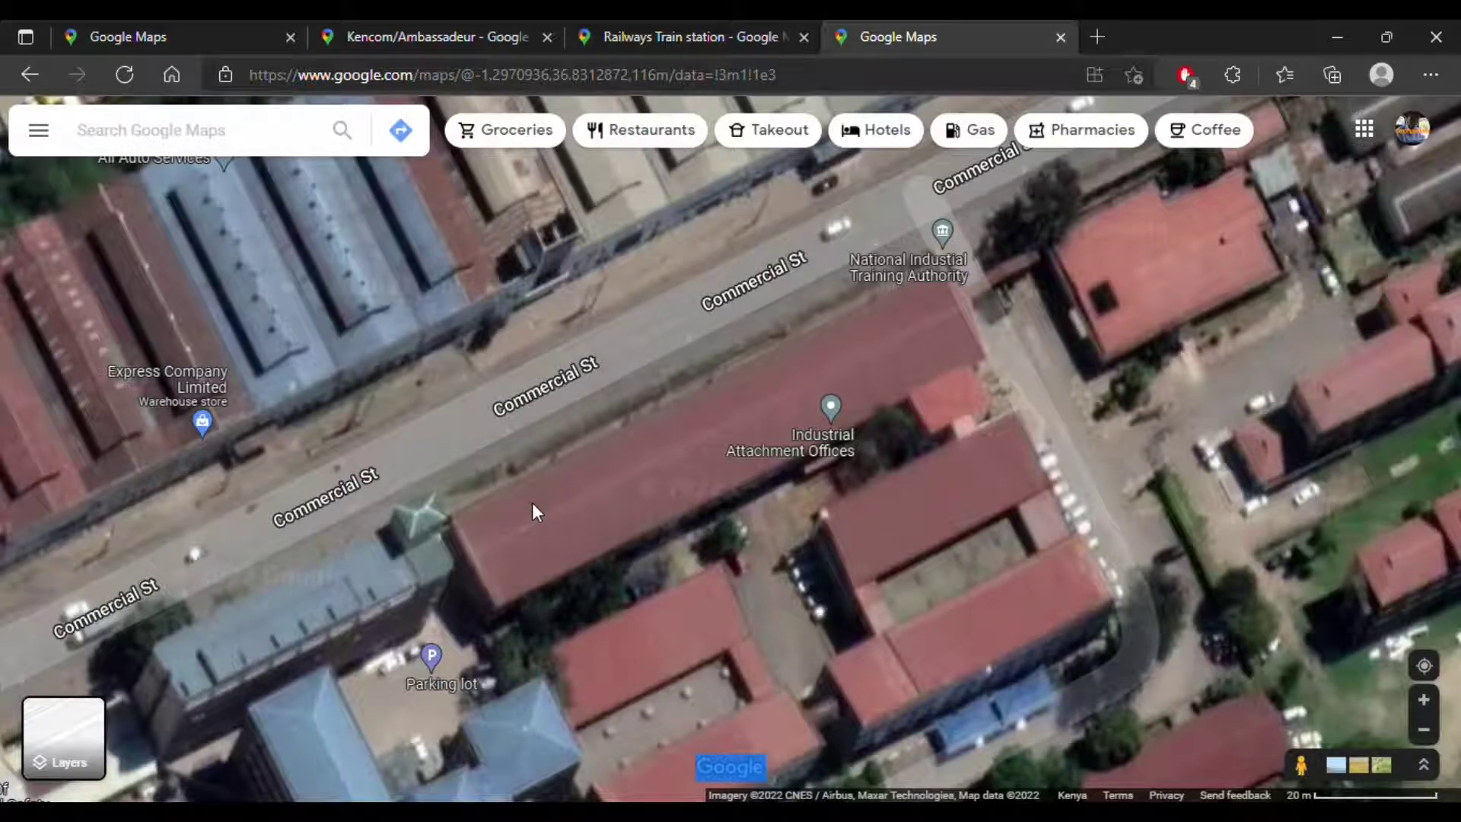
right_click(450, 517)
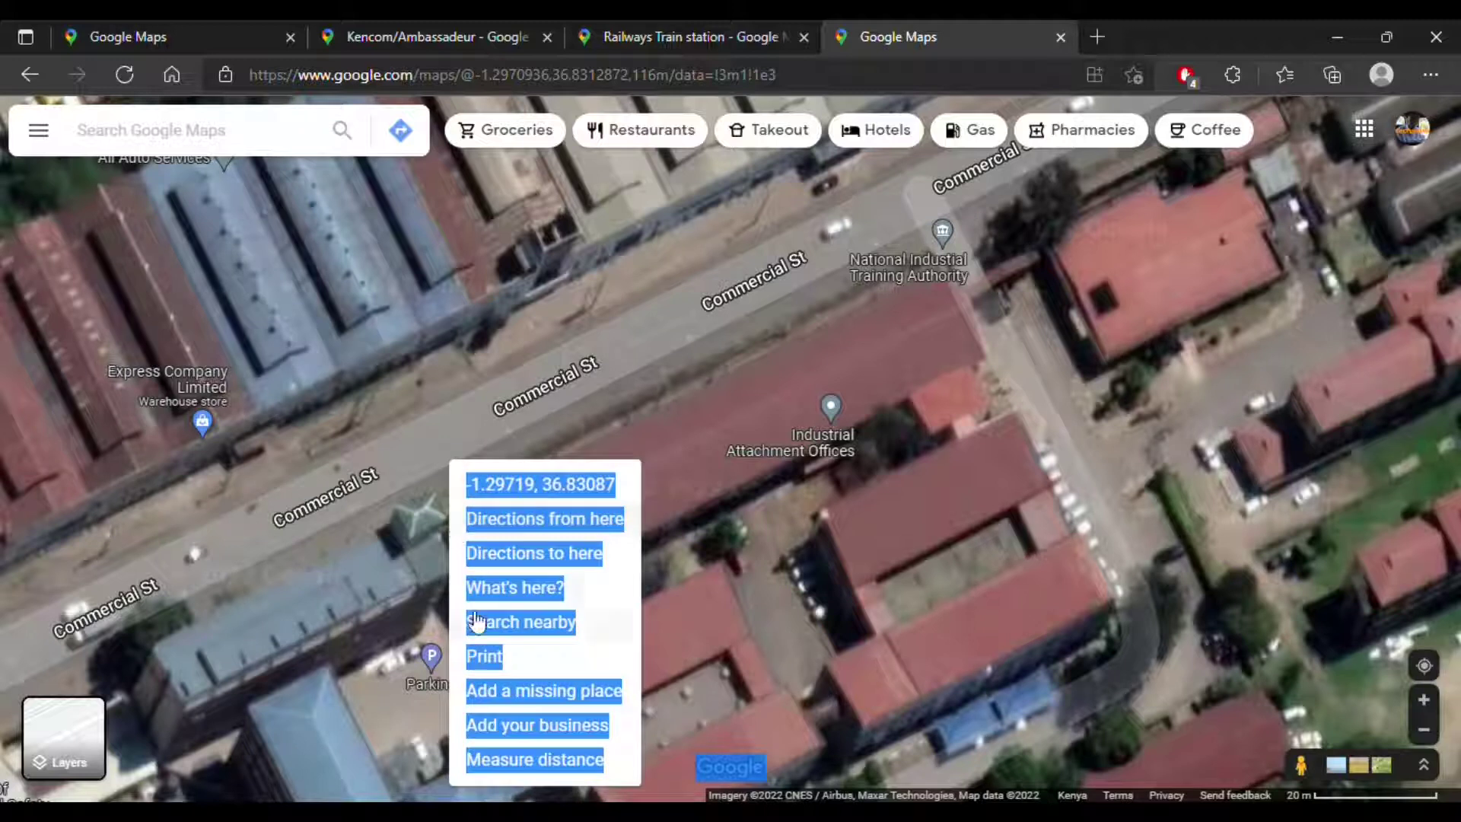
left_click(582, 760)
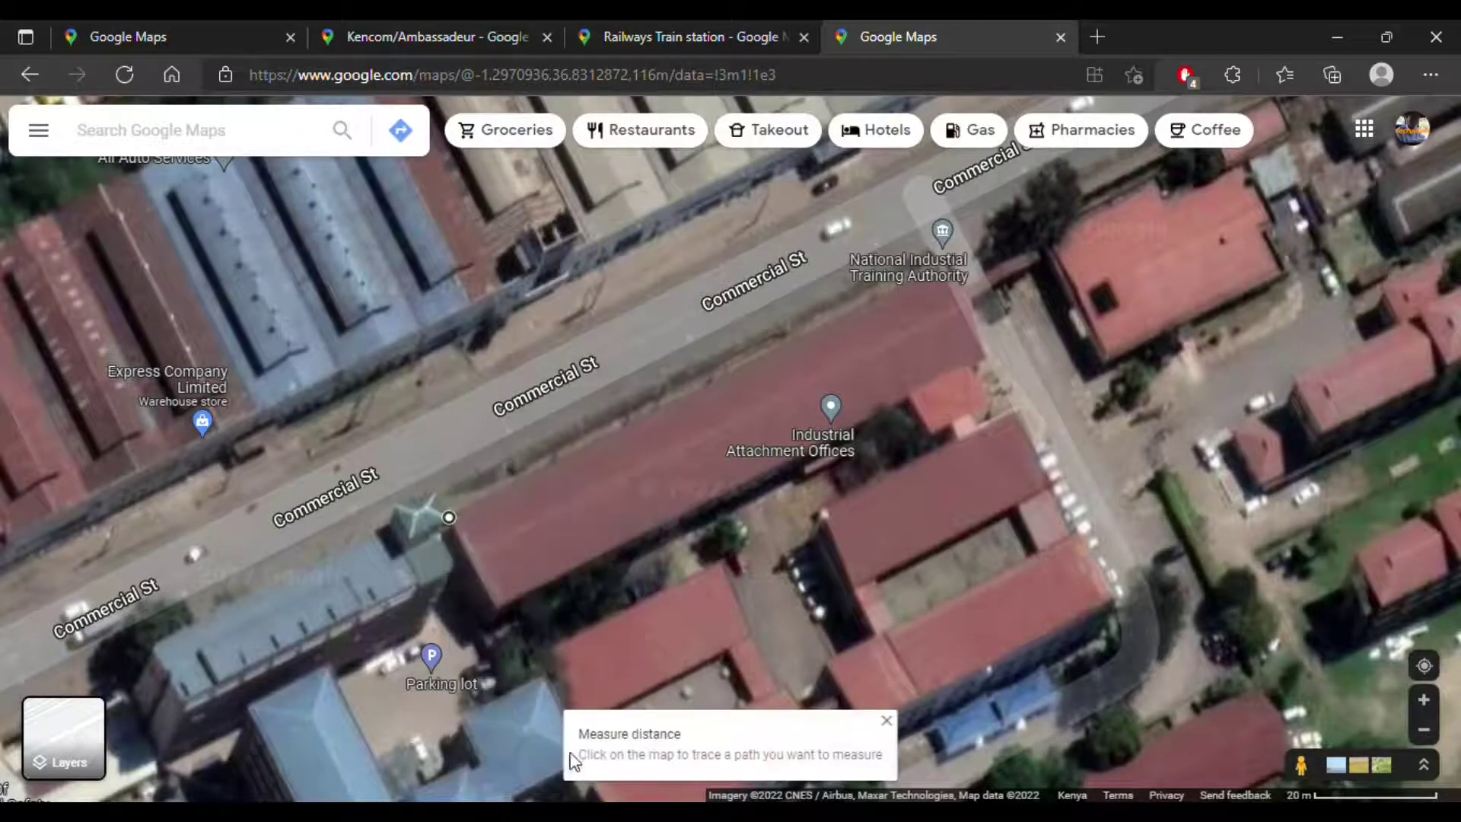
left_click(495, 605)
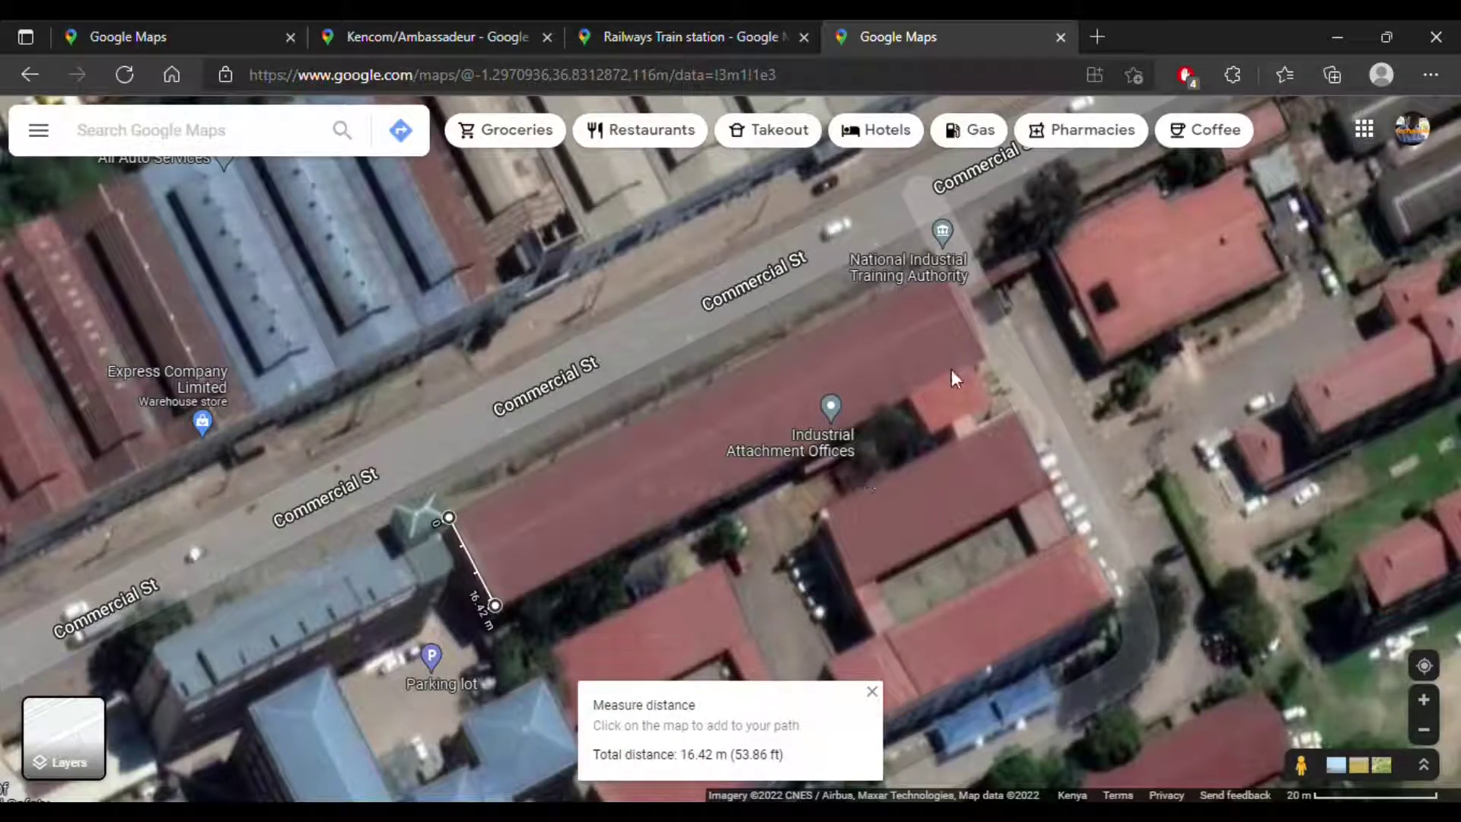
left_click(984, 355)
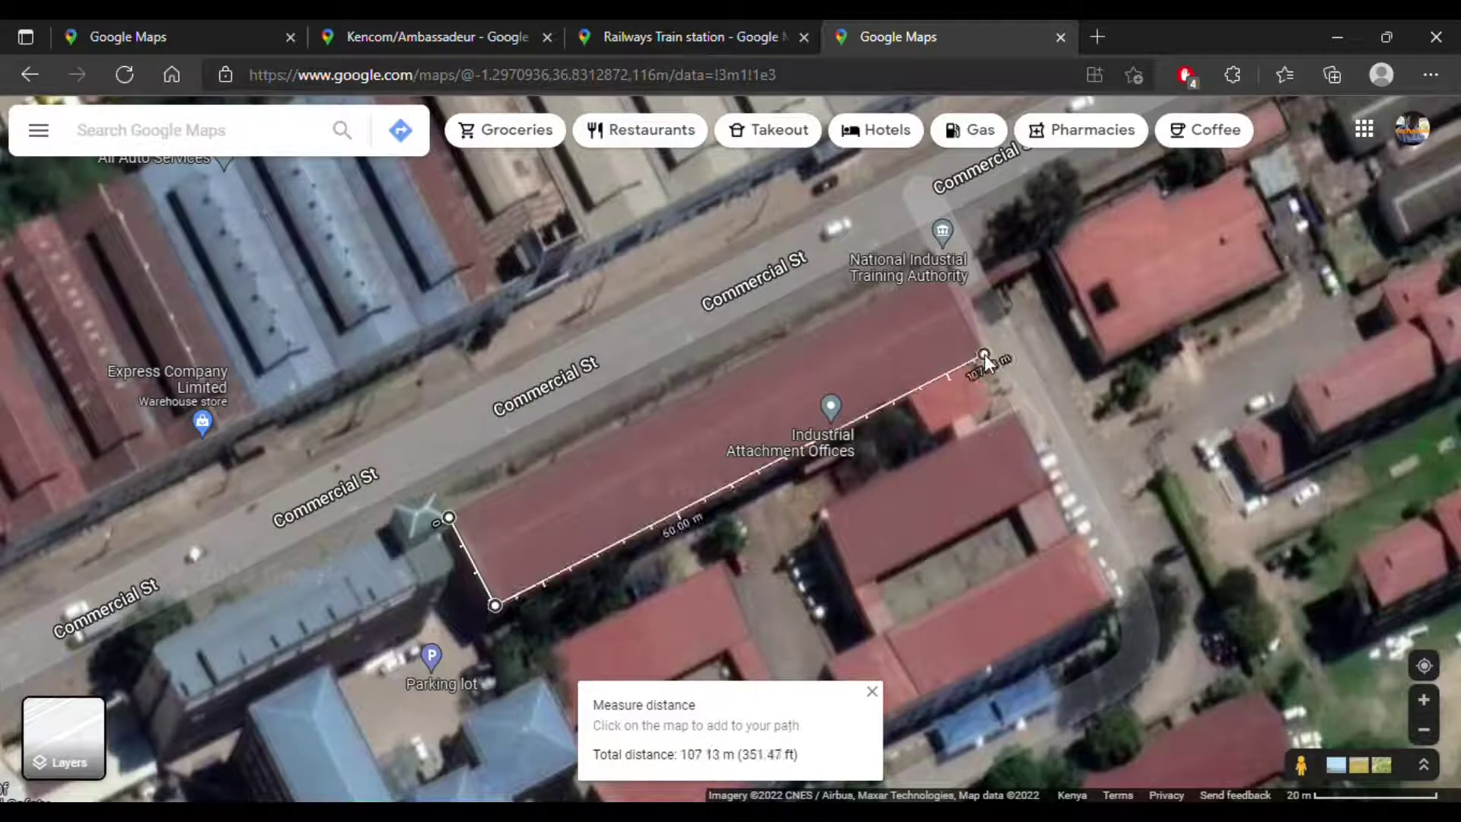
left_click(935, 260)
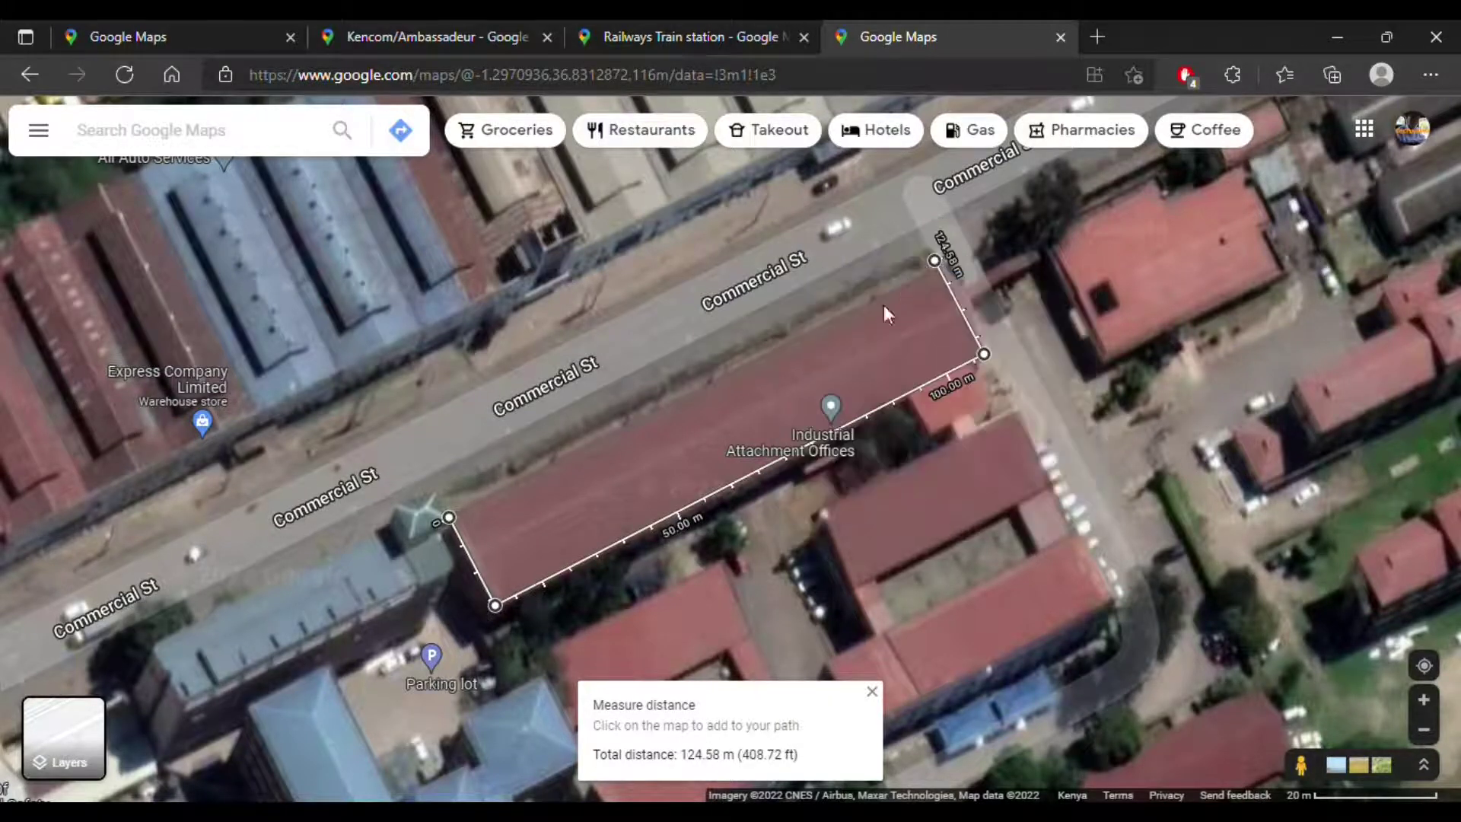
left_click(449, 518)
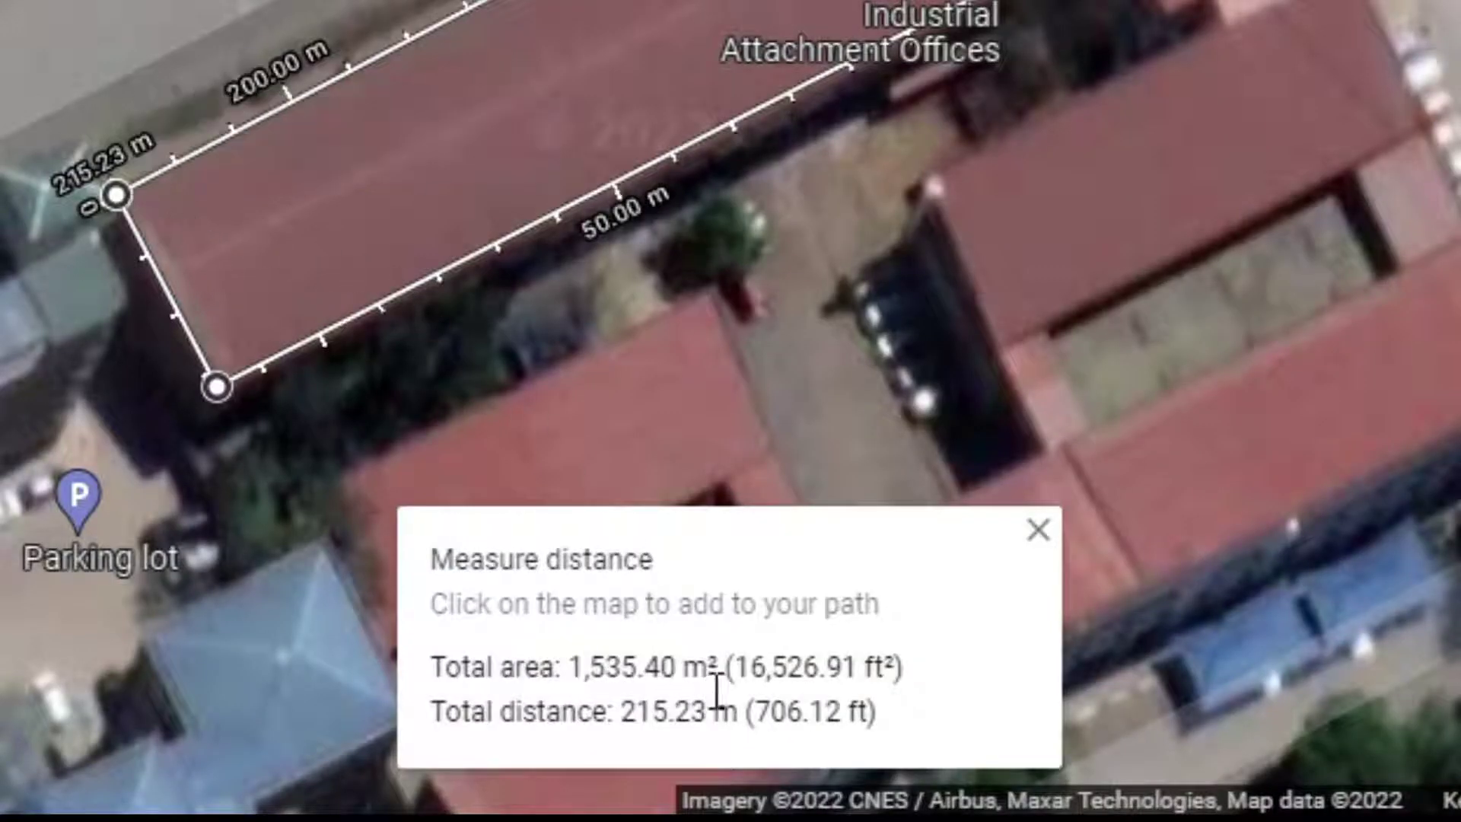
Highlight the building's Total area values, 1,535.40 m² and its square-foot equivalent
left_click_drag(719, 673, 592, 685)
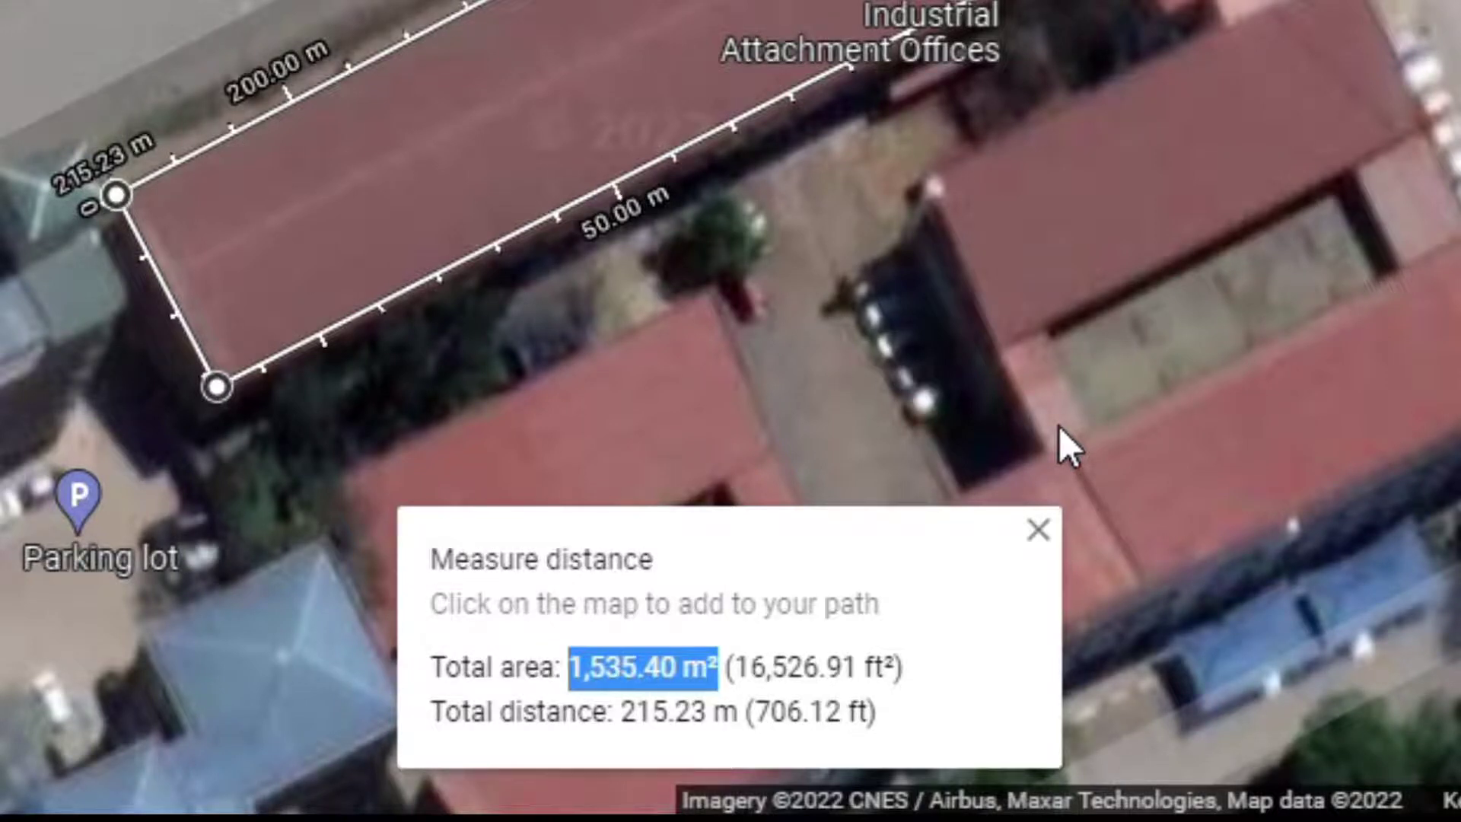
left_click(946, 738)
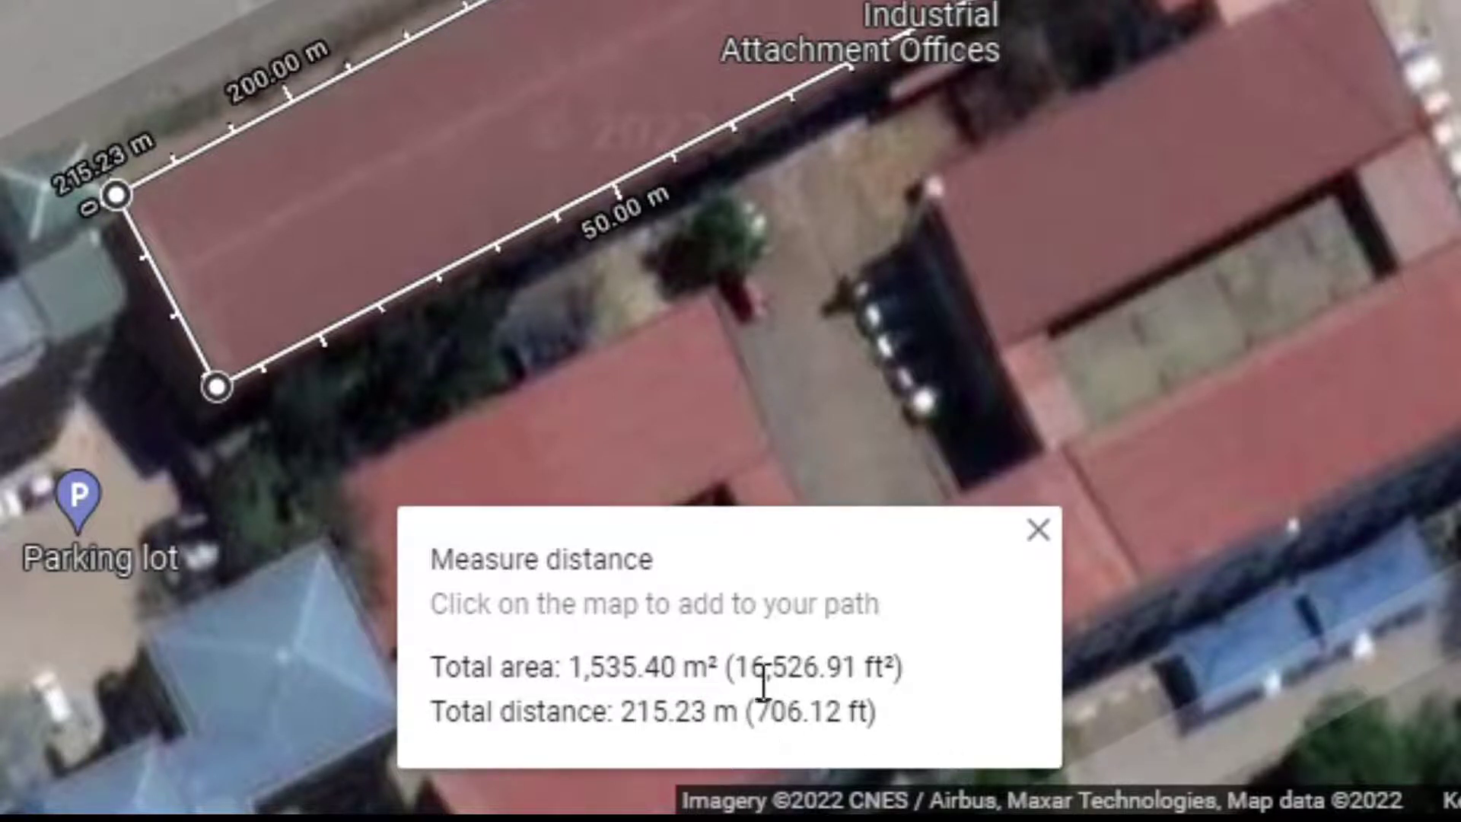
left_click_drag(737, 671, 911, 670)
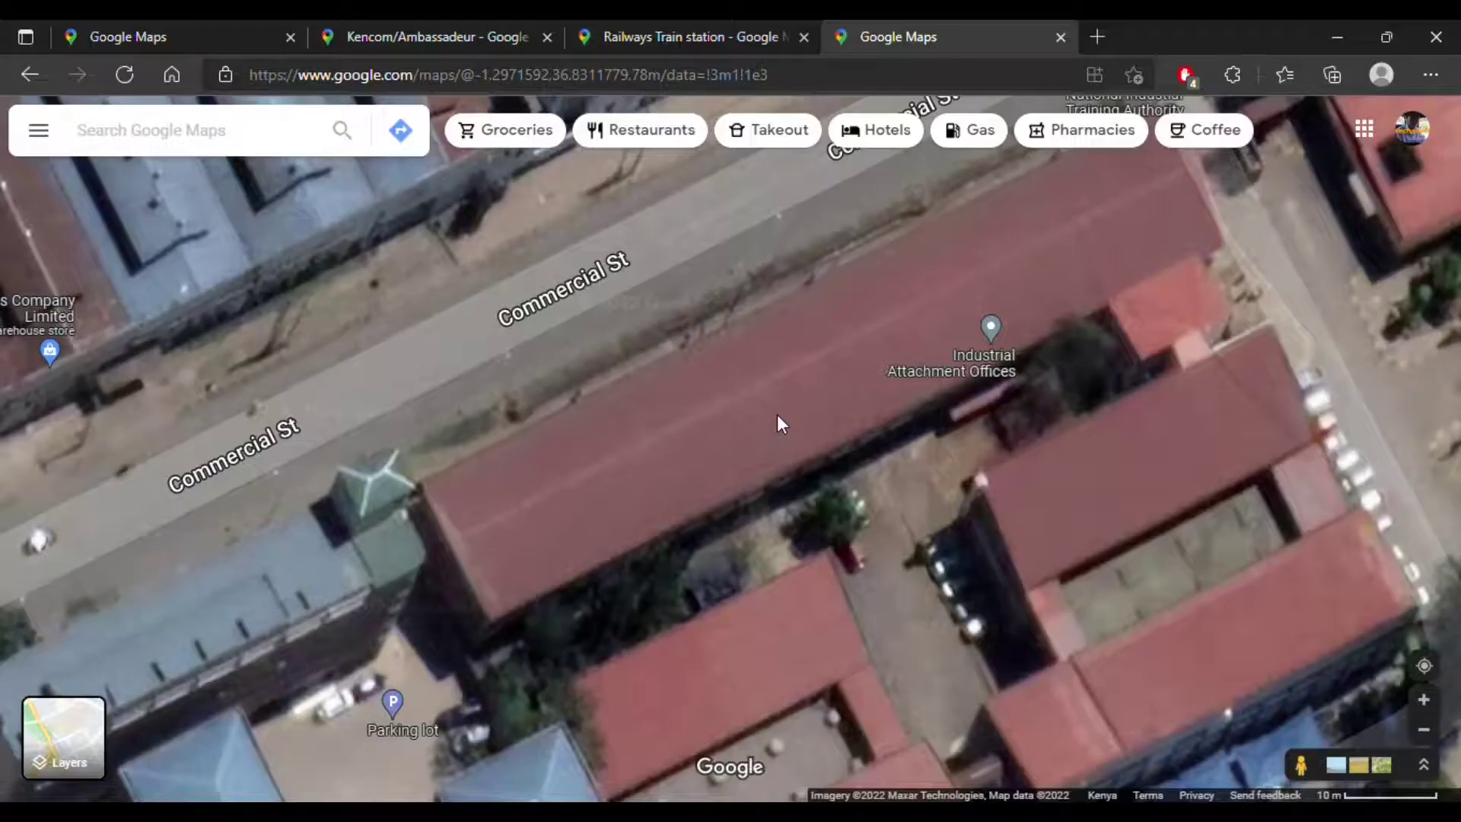
Zoom out the satellite map to show the Industrial Area around Commercial St and Bunyala Rd
scroll(778, 416, "down", 2)
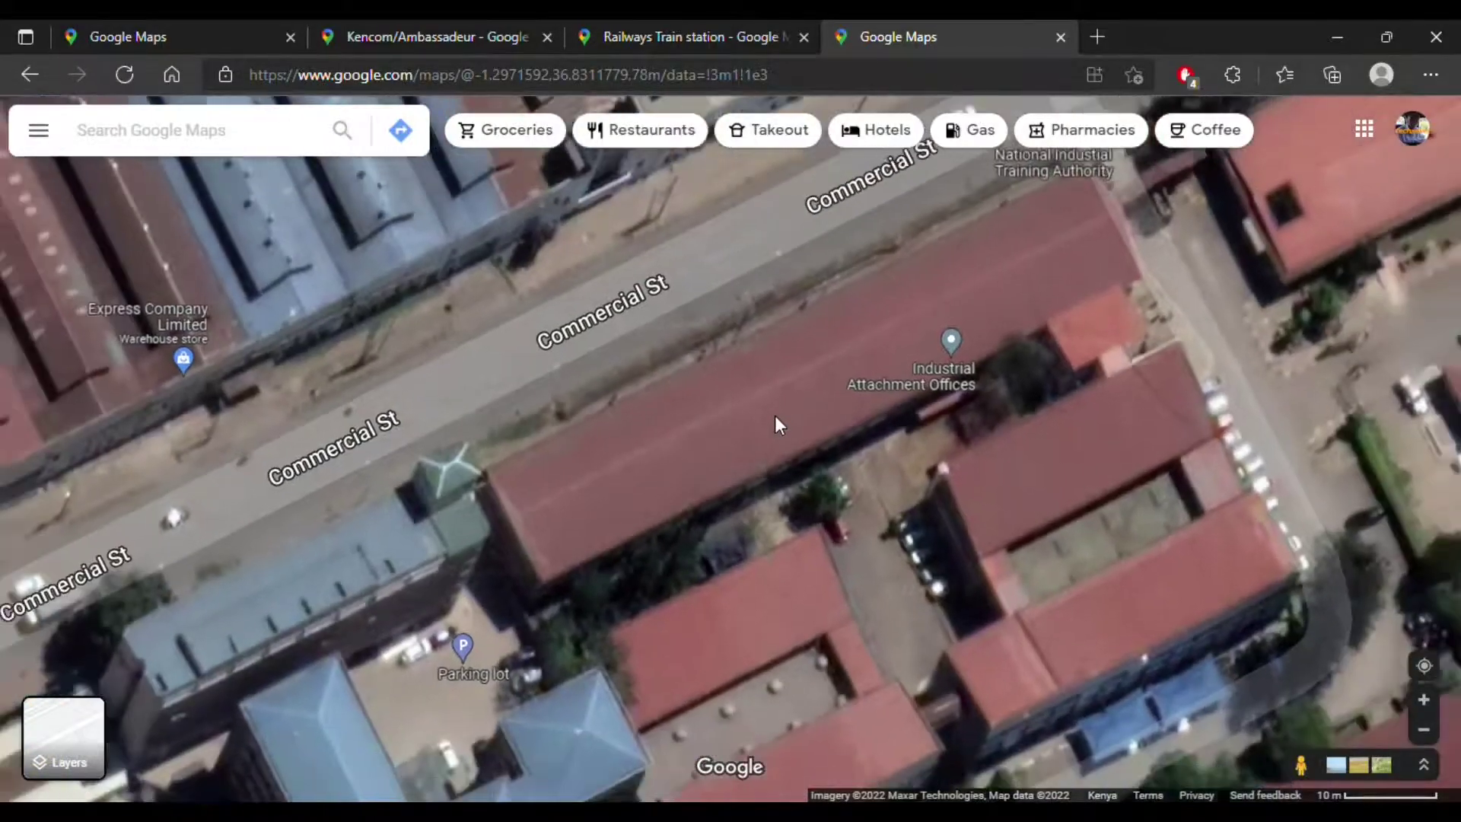
scroll(774, 419, "down", 1)
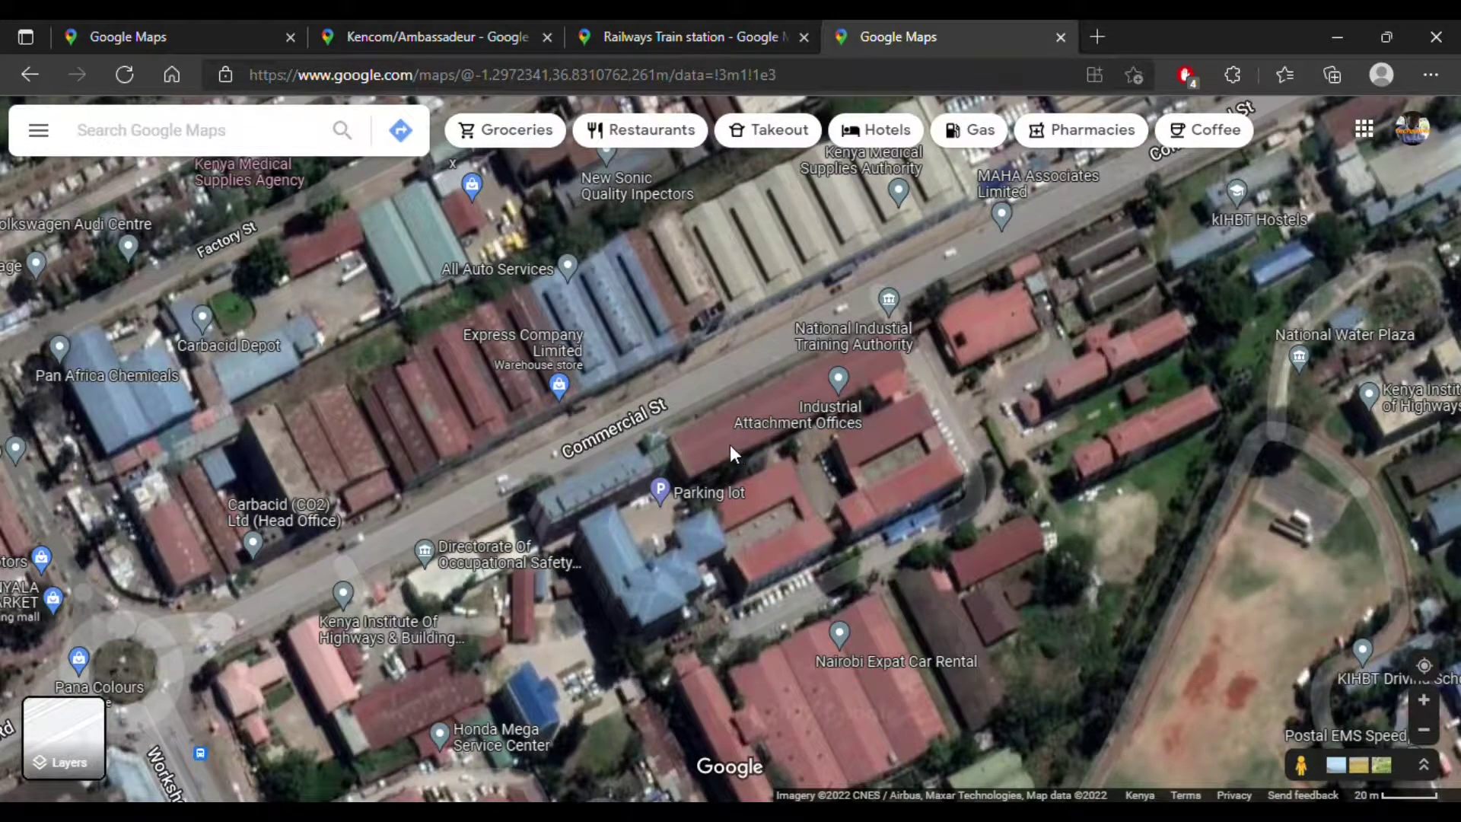
scroll(723, 452, "down", 1)
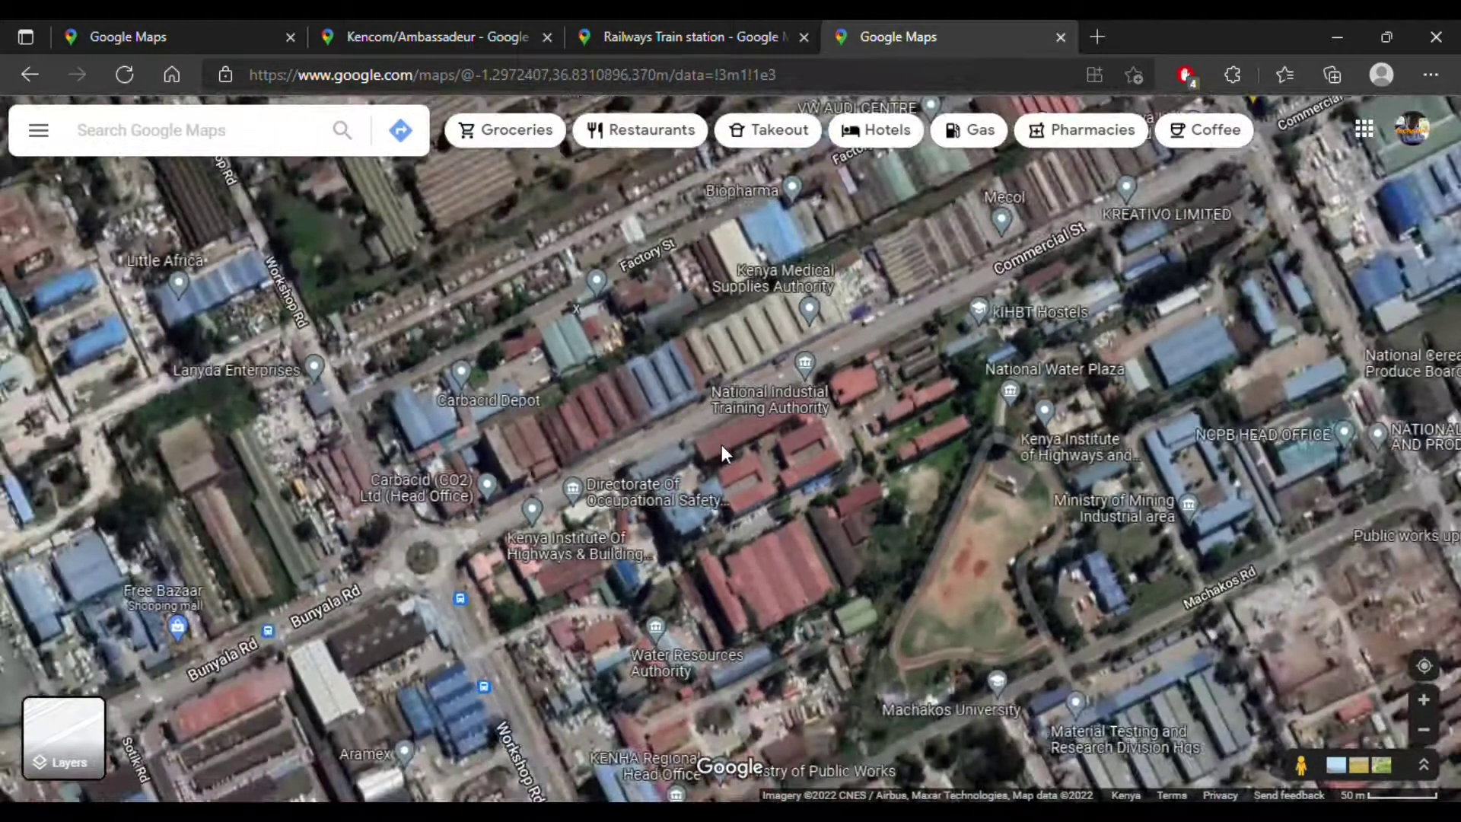
scroll(722, 446, "down", 1)
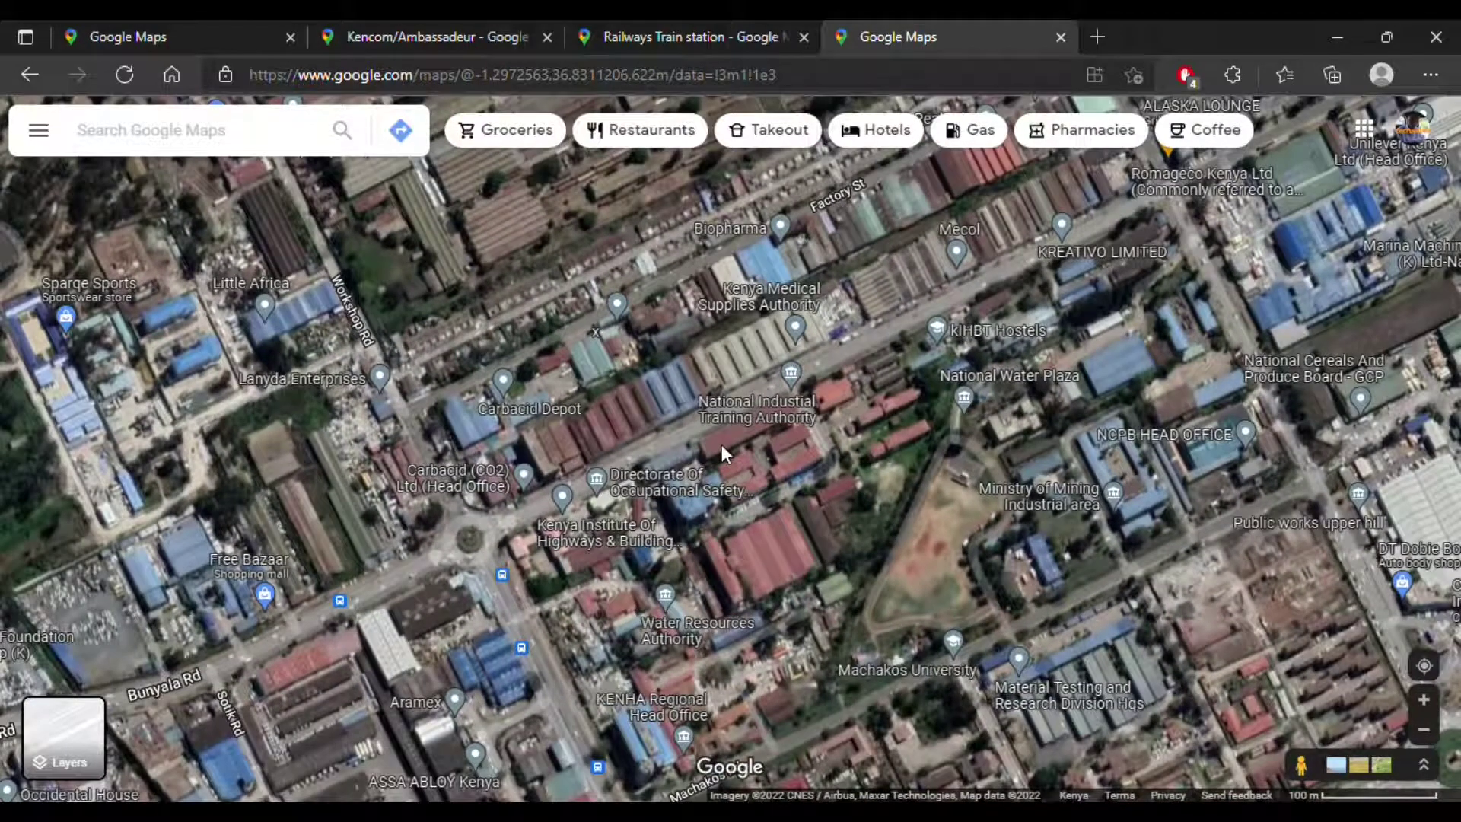